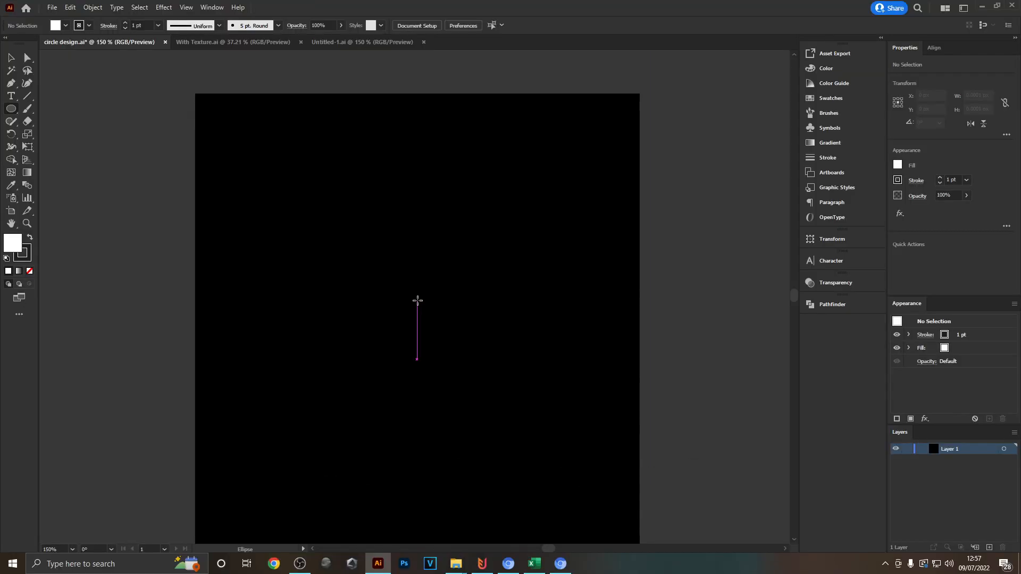
- Draw a circle about 390 px wide on the black artboard, filled white with no stroke
drag(417, 300, 608, 146)
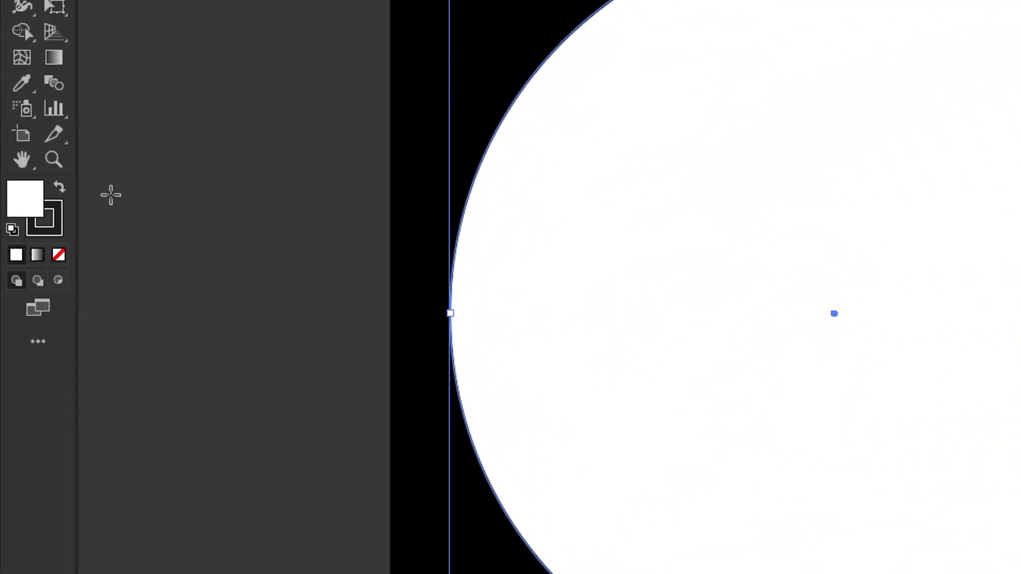
click(59, 225)
click(64, 255)
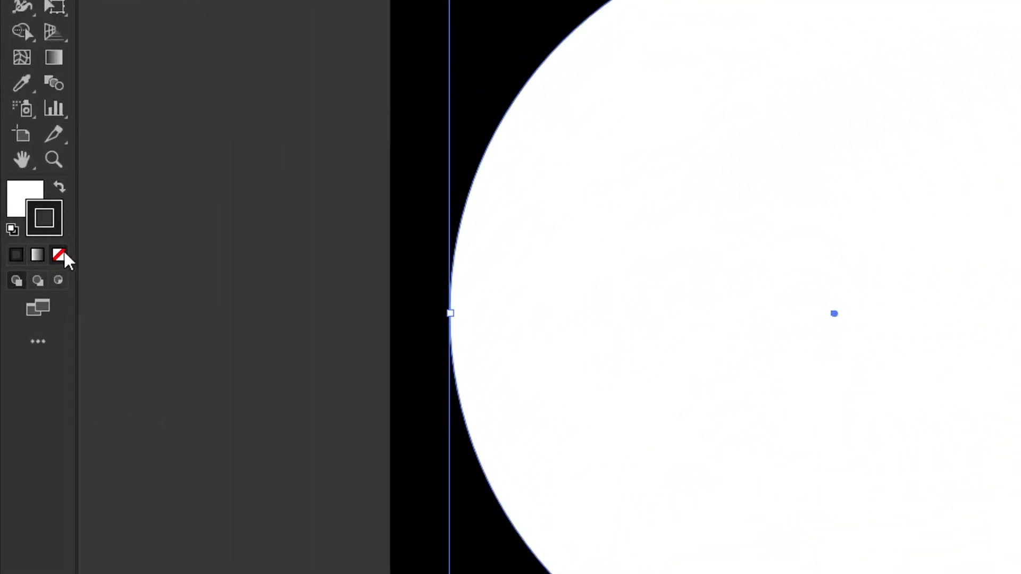
key(x)
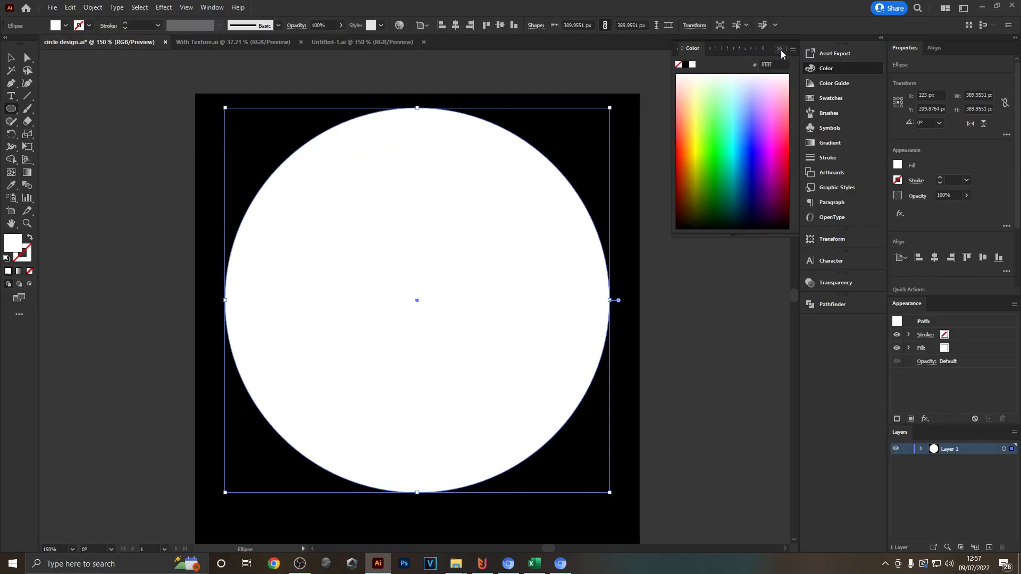
click(781, 50)
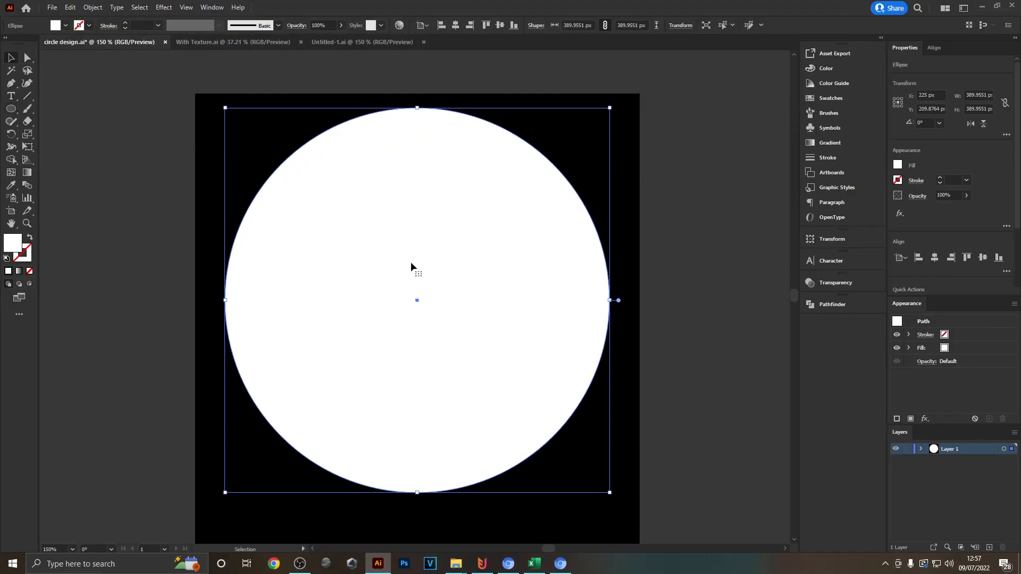
- Paste a copy of the circle in front with a black fill and scale it about its centre to about 287 px
key(ctrl+c)
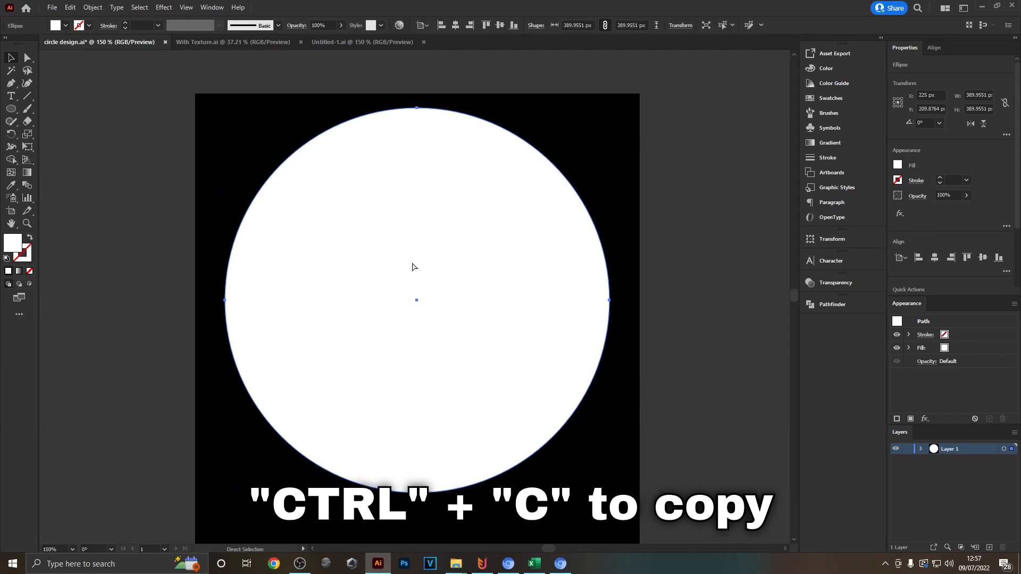
key(ctrl+f)
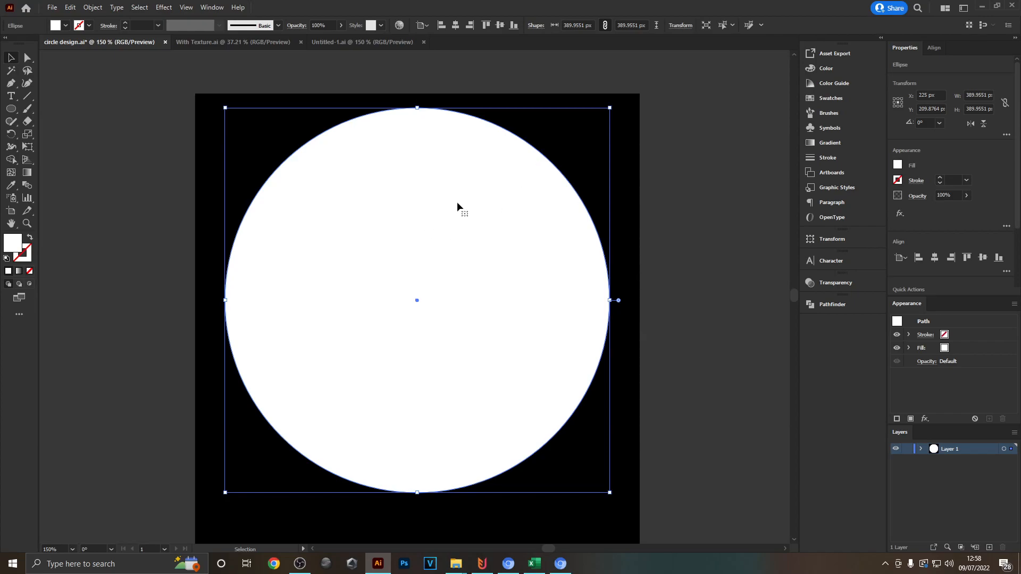
click(55, 27)
click(29, 42)
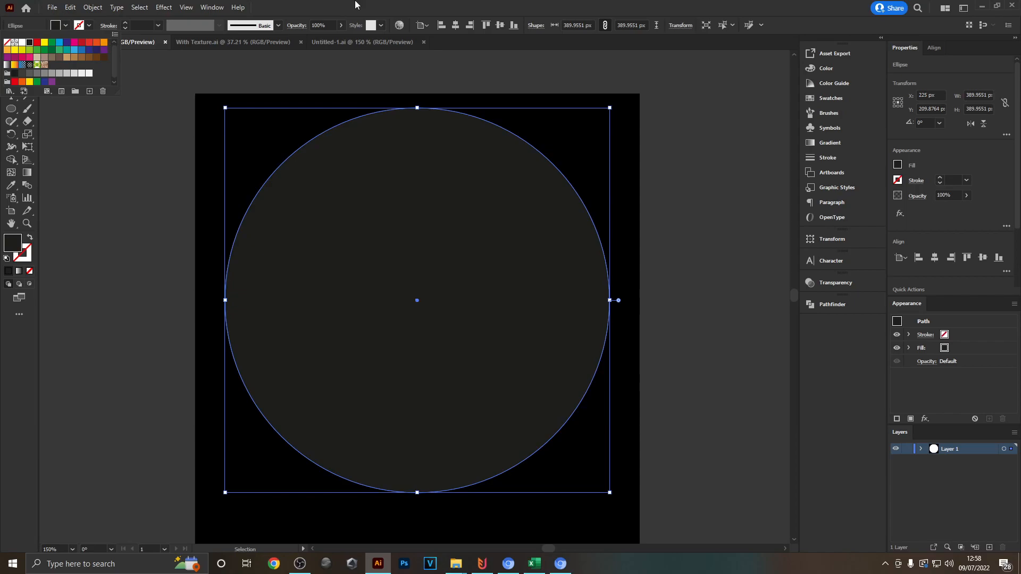
click(356, 6)
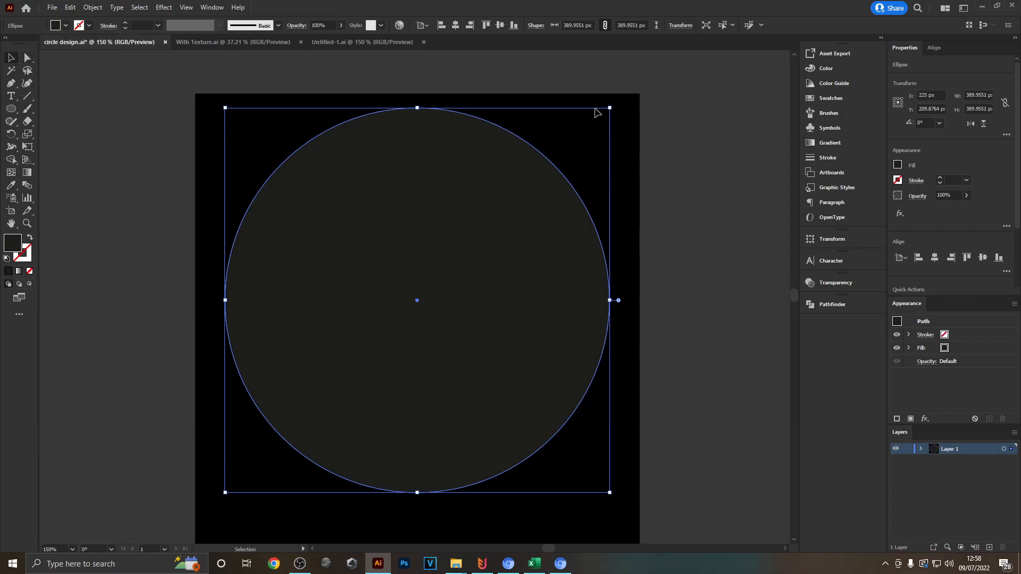
drag(611, 108, 563, 144)
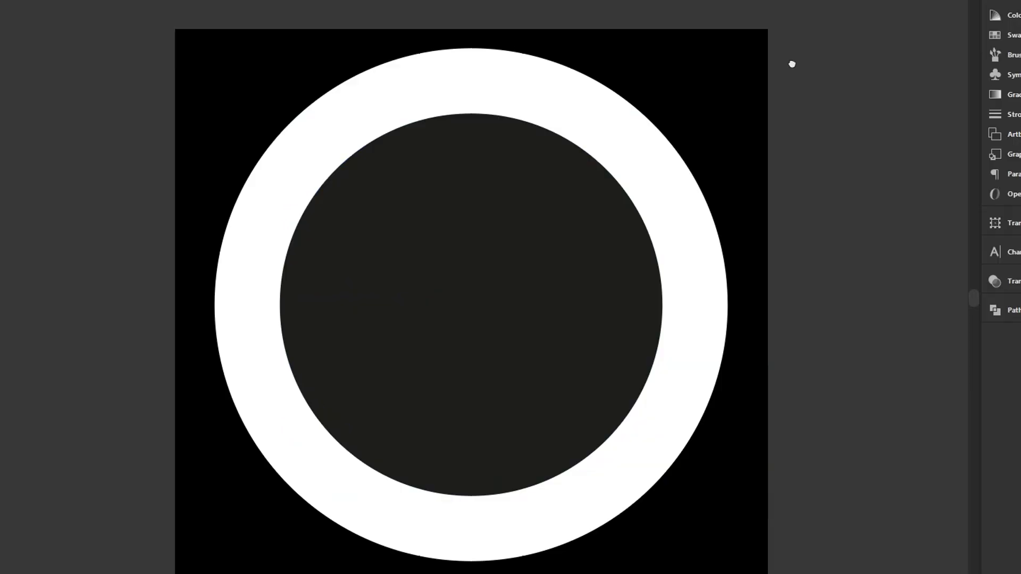
- Examine the width of the white band between the outer and inner circles on all sides
drag(657, 120, 621, 137)
scroll(372, 167, up, 1)
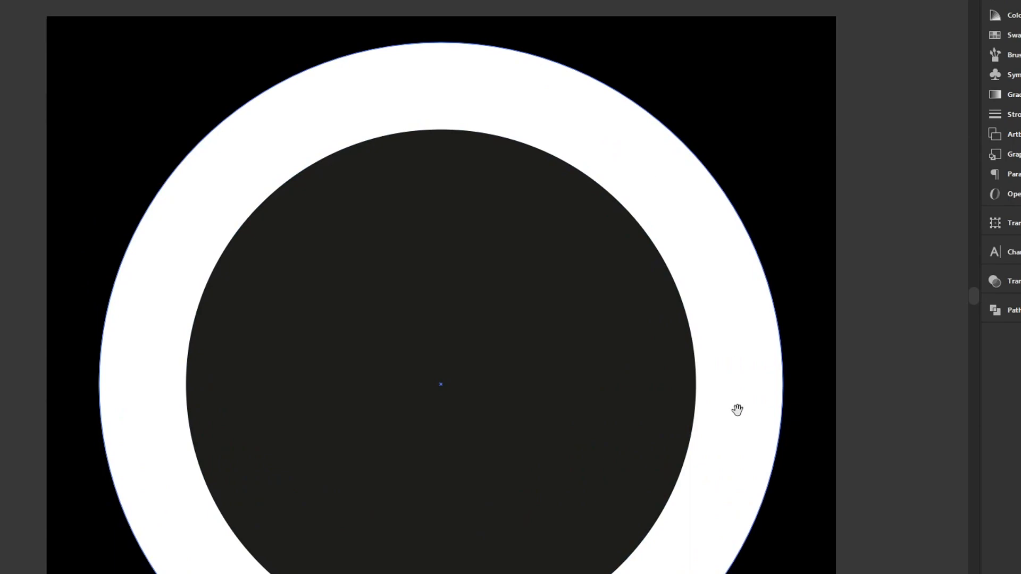
drag(737, 409, 729, 190)
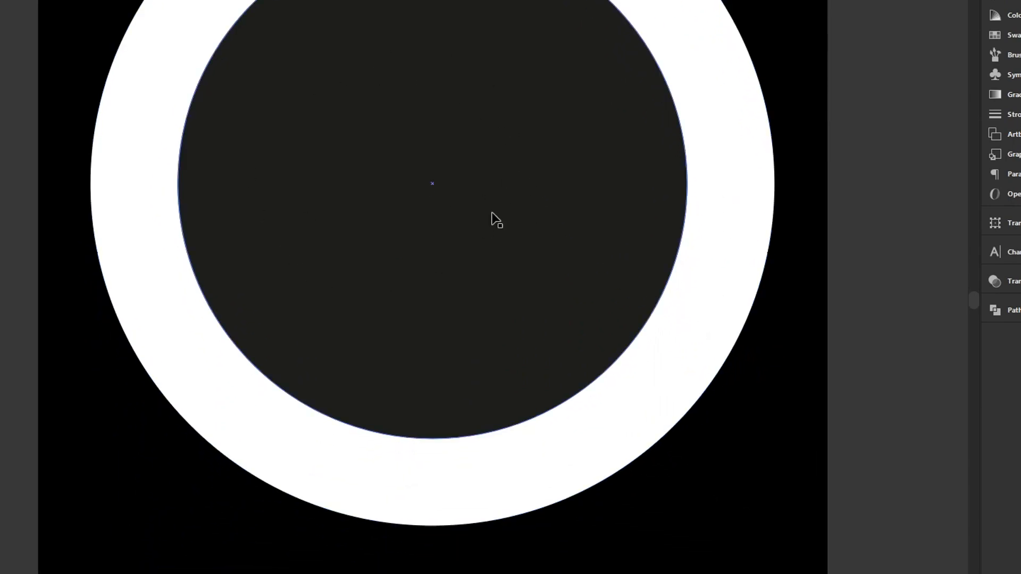
scroll(633, 305, up, 1)
click(682, 434)
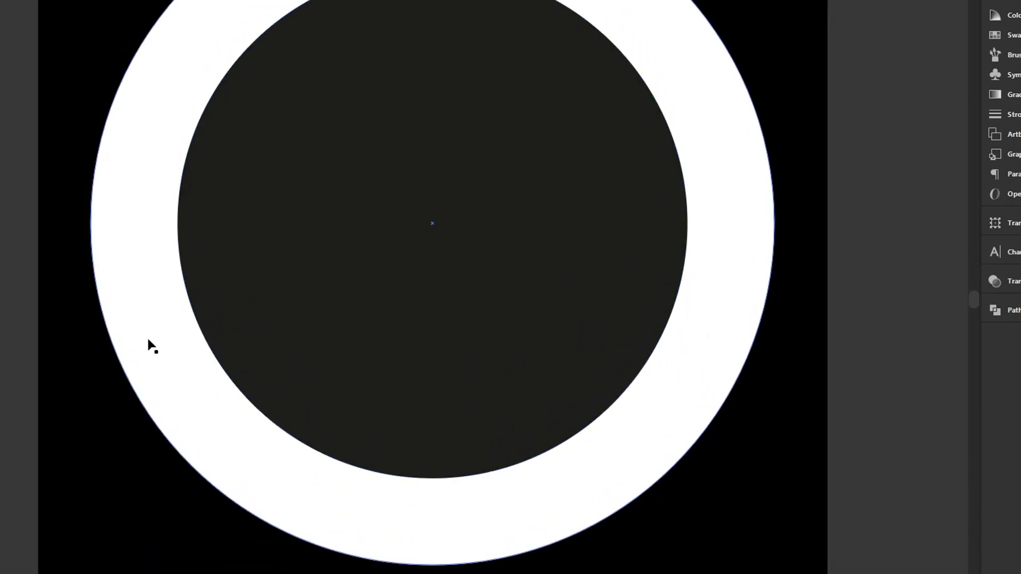
scroll(478, 106, up, 3)
scroll(623, 164, down, 1)
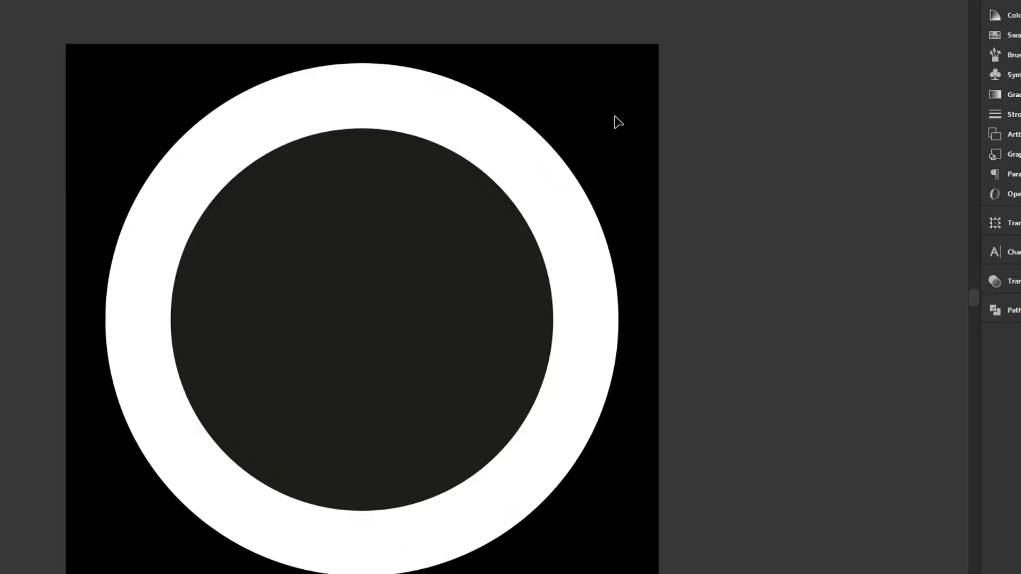
scroll(561, 282, up, 3)
drag(613, 399, 515, 270)
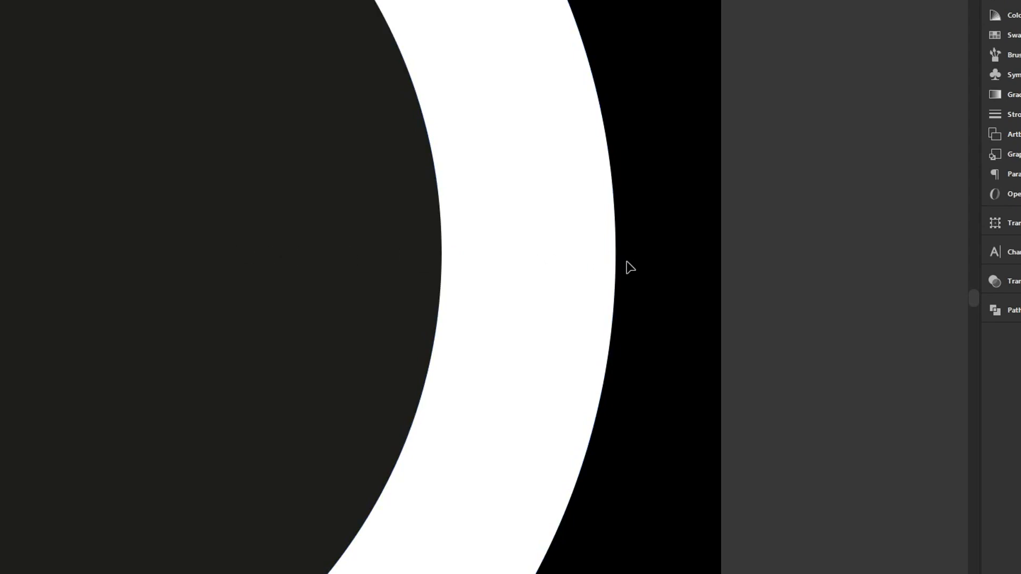
scroll(630, 268, down, 1)
drag(631, 183, 783, 204)
scroll(788, 205, down, 1)
drag(608, 70, 490, 184)
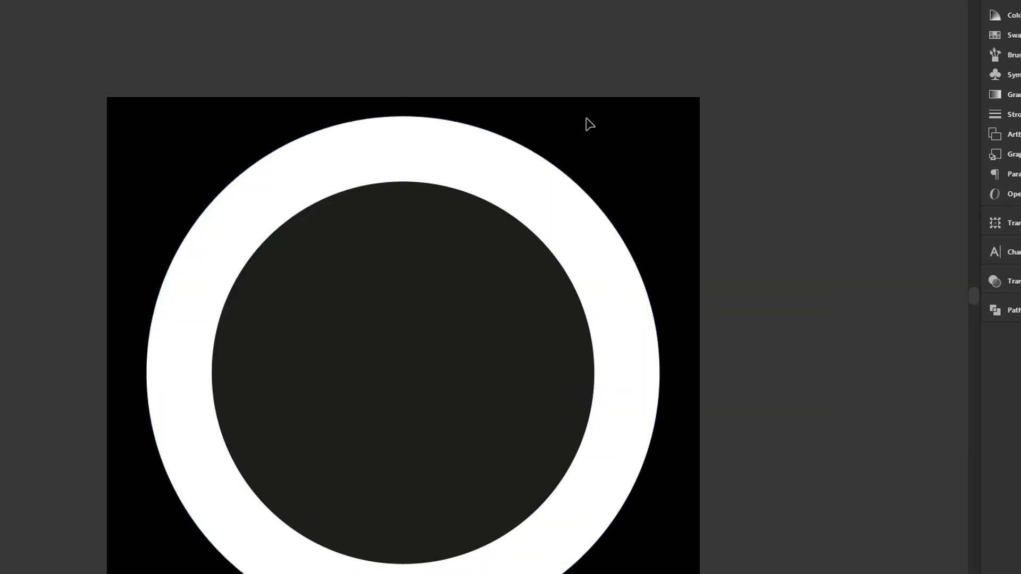
drag(685, 107, 658, 73)
- Select both circles and subtract the inner one from the outer with Pathfinder's Minus Front to make a white ring
click(410, 251)
mouse_move(568, 144)
mouse_down()
mouse_move(549, 166)
mouse_move(584, 133)
mouse_move(565, 148)
mouse_up()
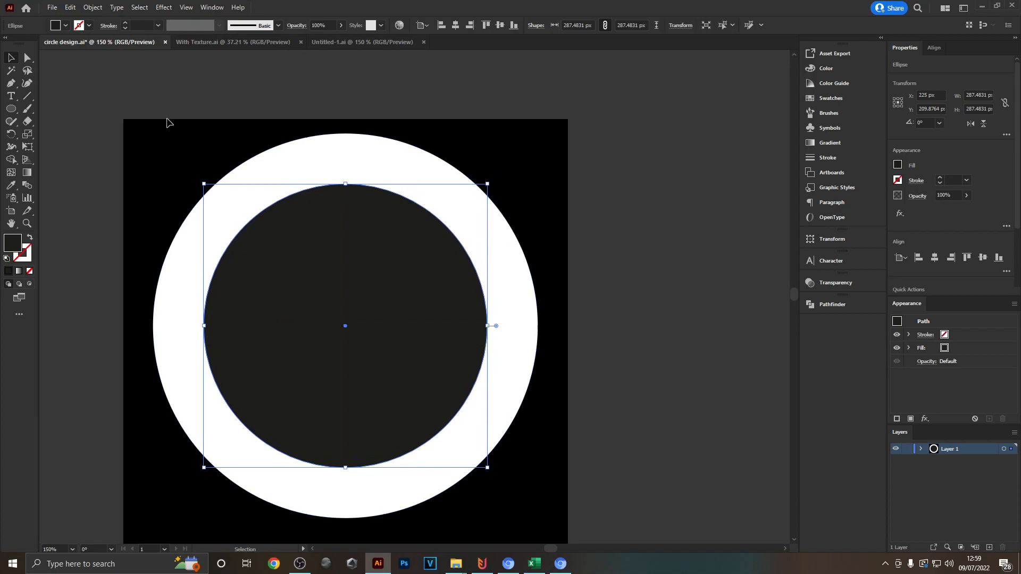
drag(231, 103, 231, 72)
click(103, 45)
drag(127, 103, 610, 532)
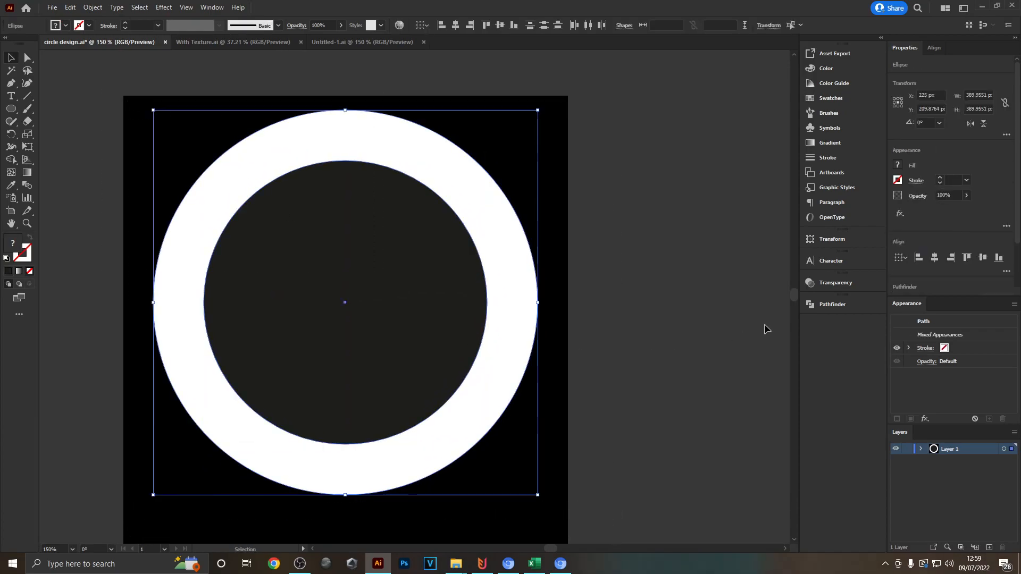
click(835, 307)
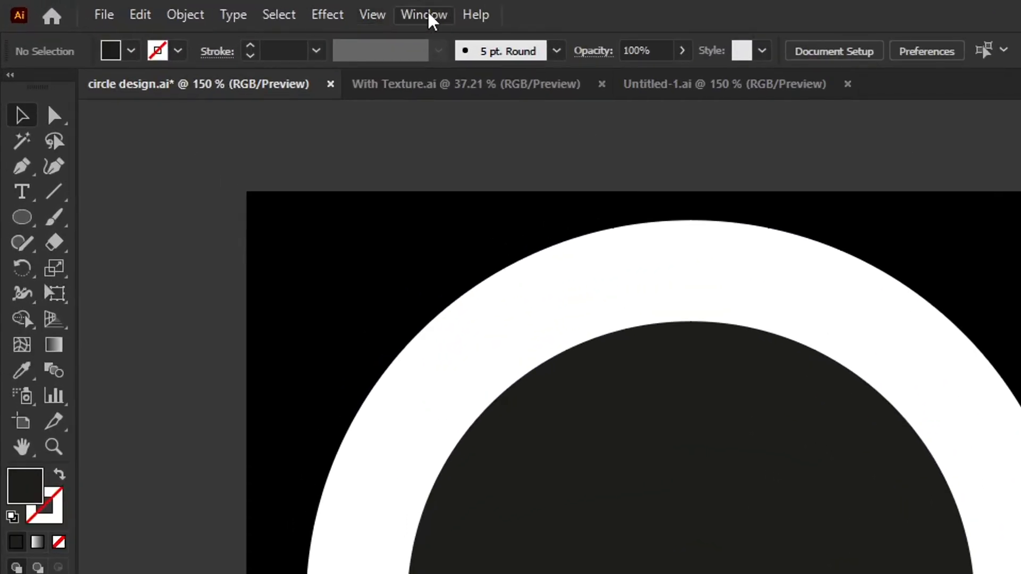
click(212, 8)
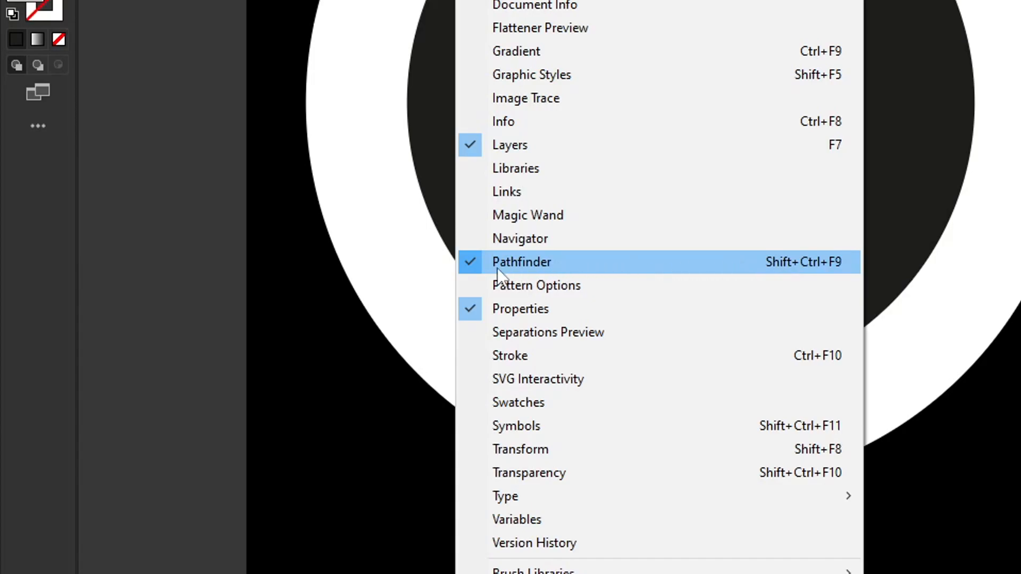
click(558, 270)
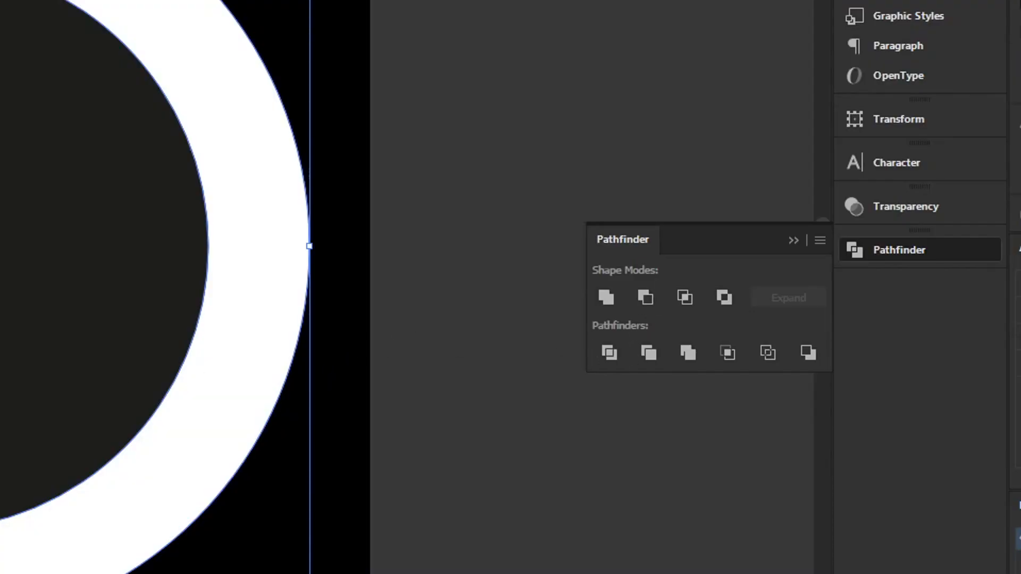
click(645, 297)
drag(228, 218, 595, 195)
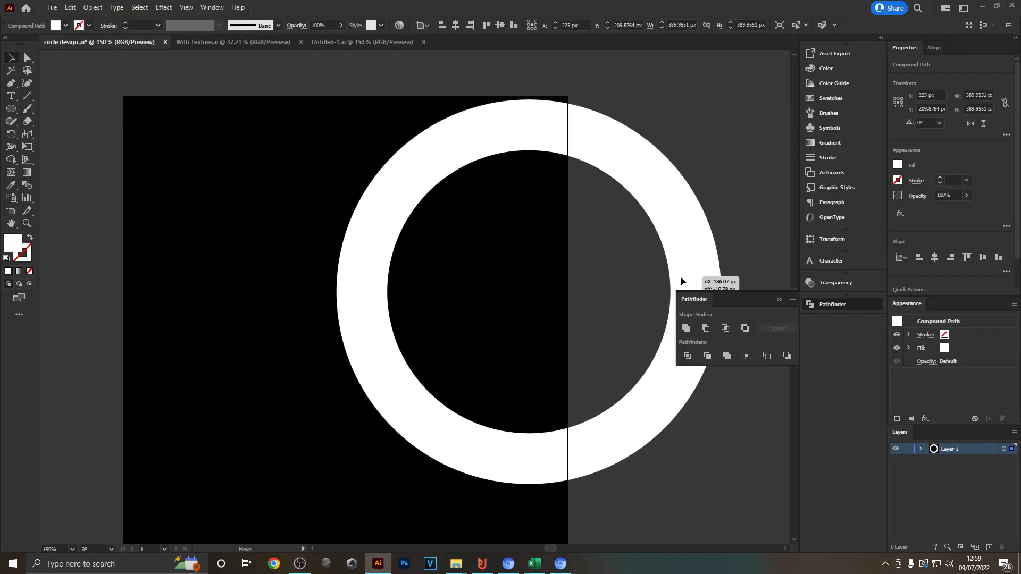
drag(681, 280, 683, 291)
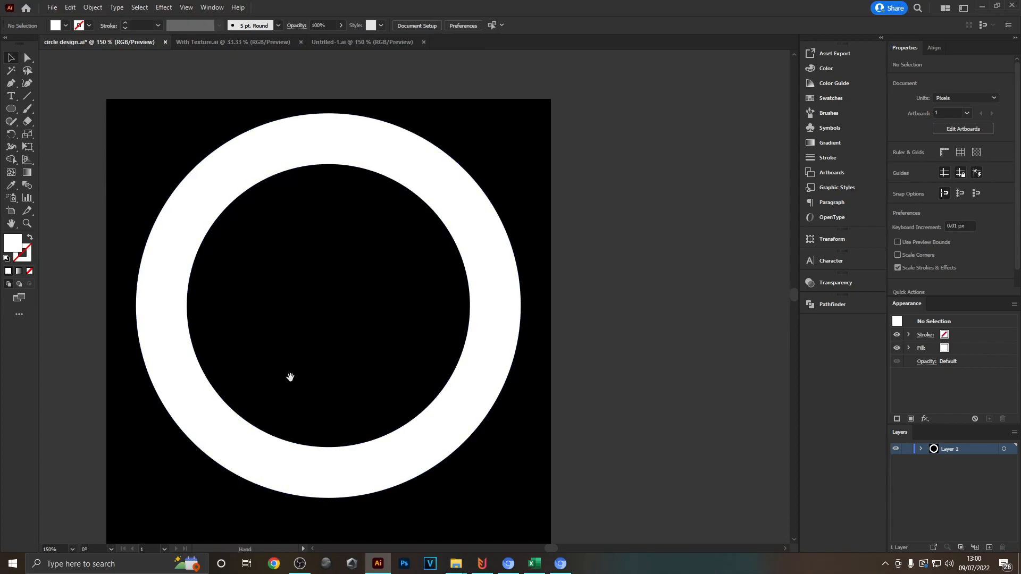
drag(290, 380, 327, 366)
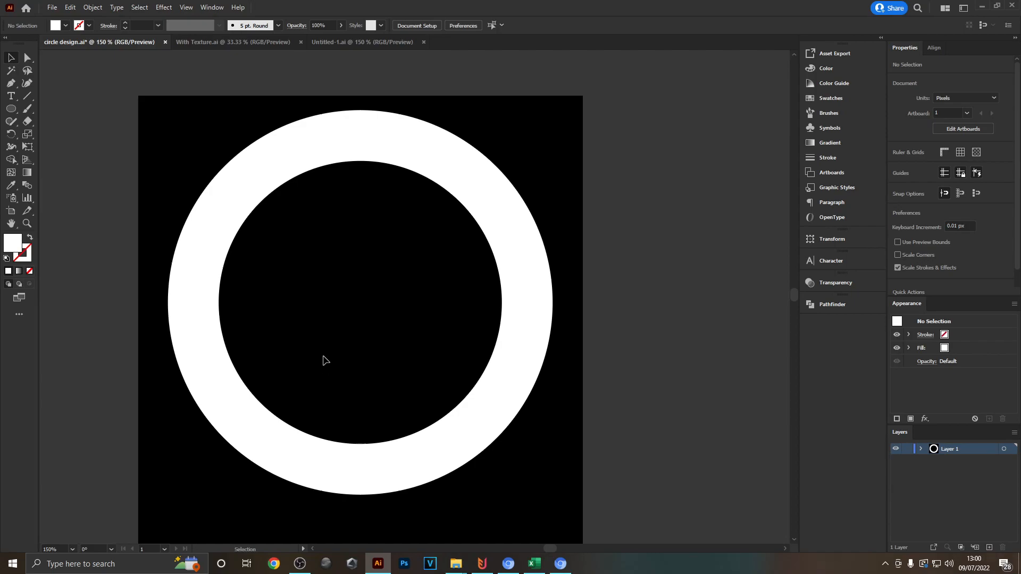
- Copy the round palm tree sunset artwork from With Texture.ai and paste it into circle design.ai
click(246, 39)
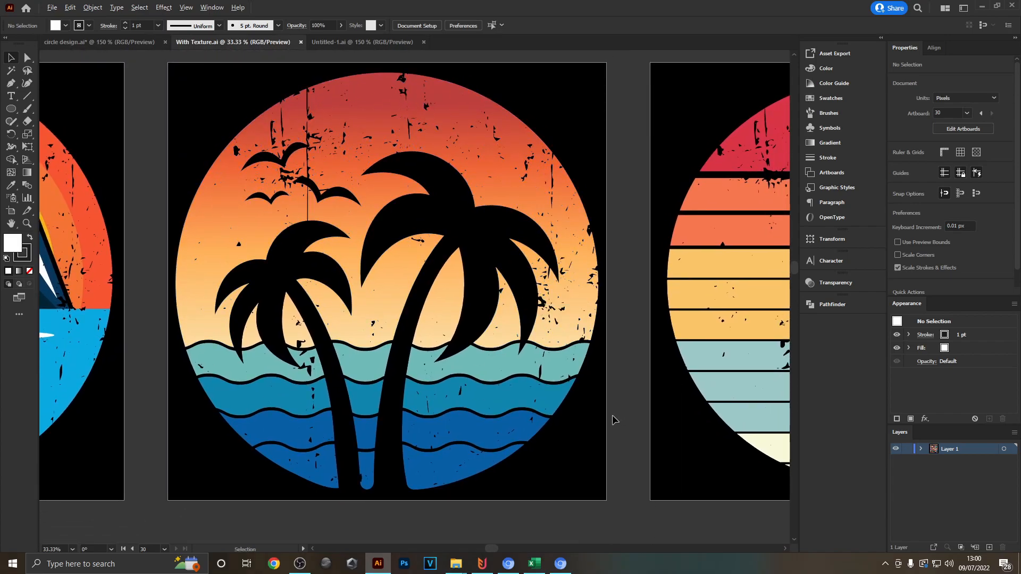
scroll(612, 414, down, 5)
drag(656, 473, 614, 176)
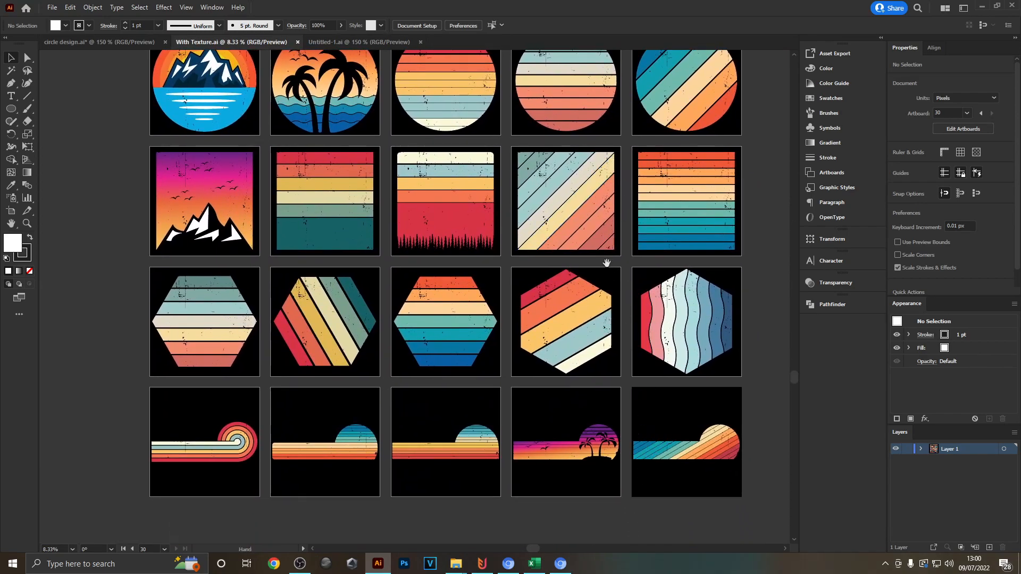
drag(88, 40, 380, 239)
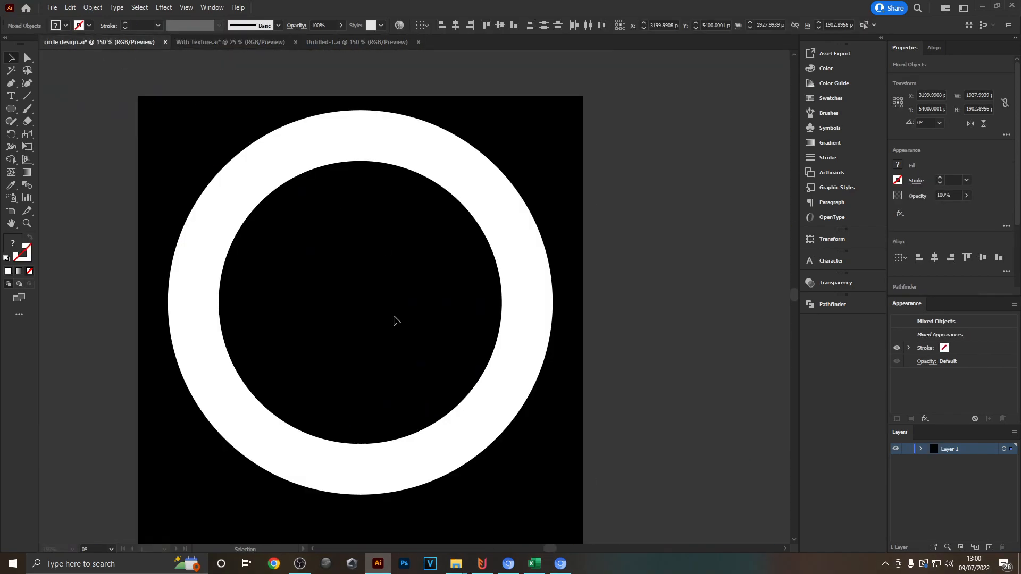
drag(394, 317, 398, 313)
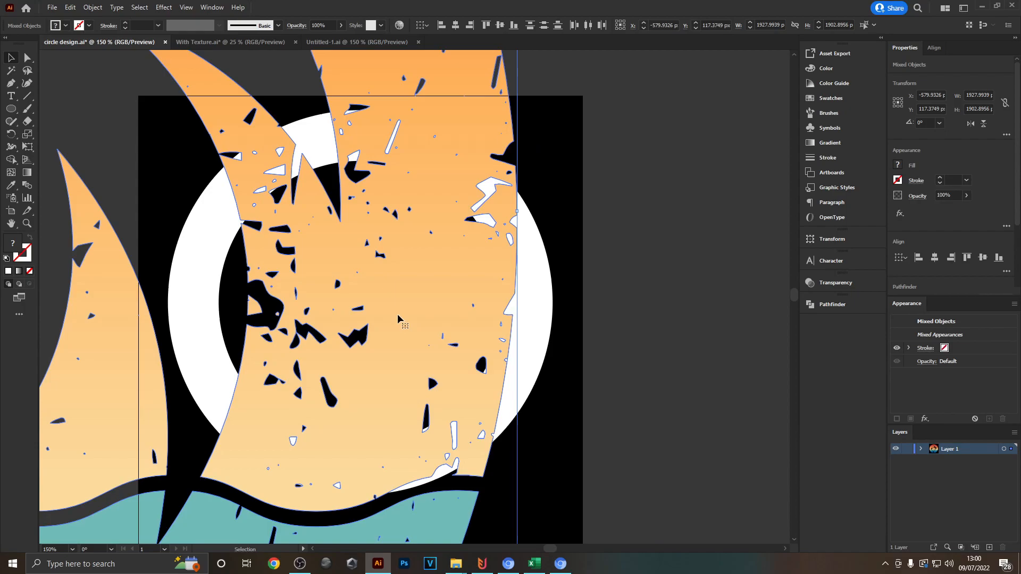
- Scale the pasted palm tree artwork down to about 150 px wide and place it inside the ring
scroll(397, 314, down, 2)
drag(468, 275, 139, 244)
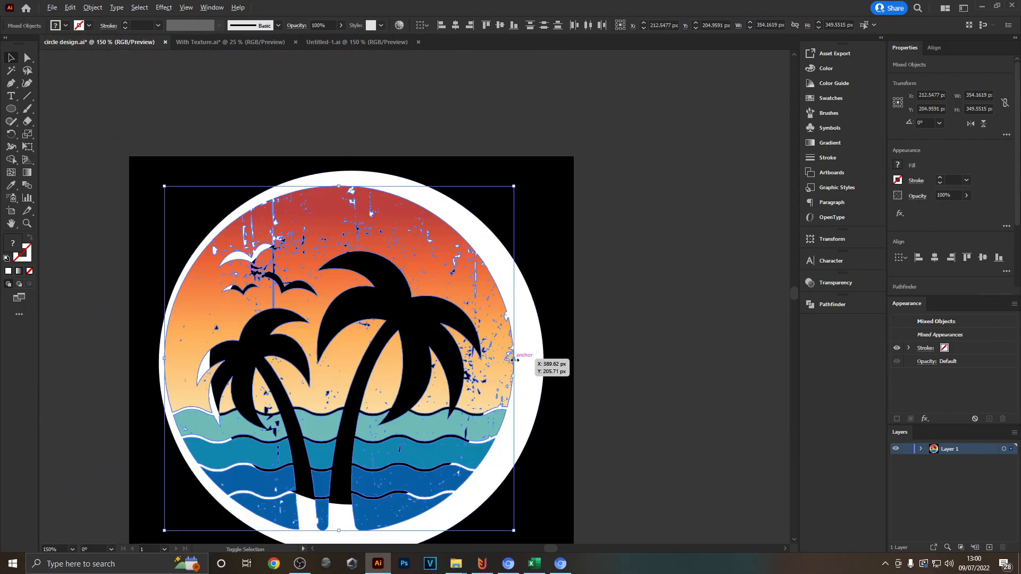
drag(515, 360, 468, 338)
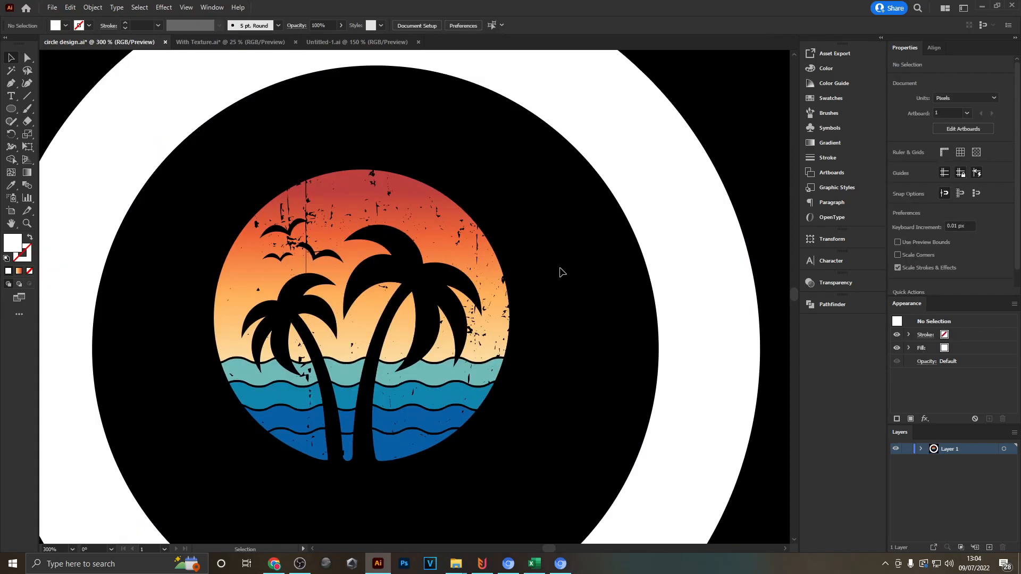
mouse_move(460, 250)
mouse_down()
mouse_move(490, 205)
mouse_move(509, 222)
mouse_move(457, 256)
mouse_up()
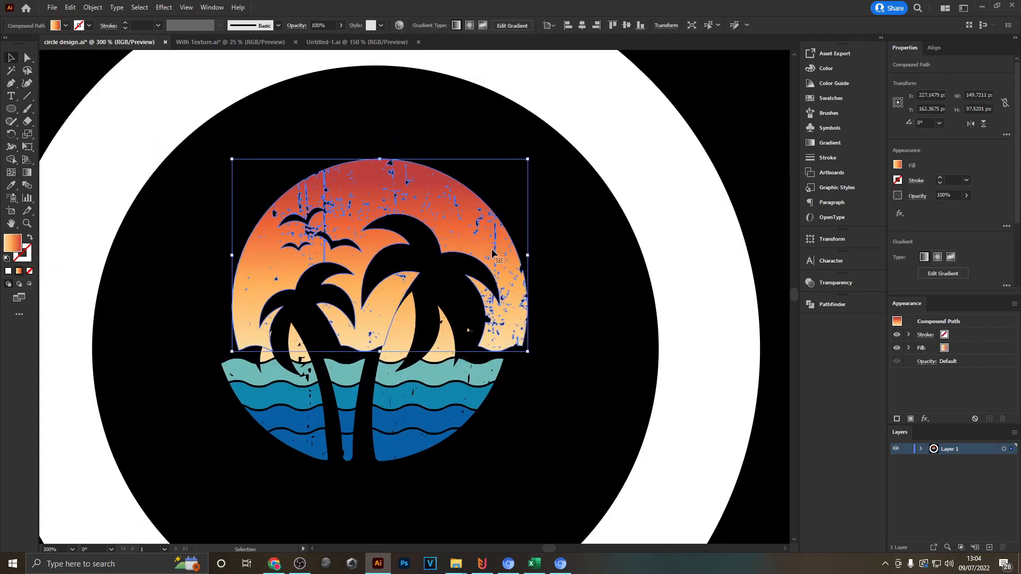
- Group all pieces of the palm tree artwork and move the group slightly within the ring
drag(187, 163, 538, 497)
key(ctrl+g)
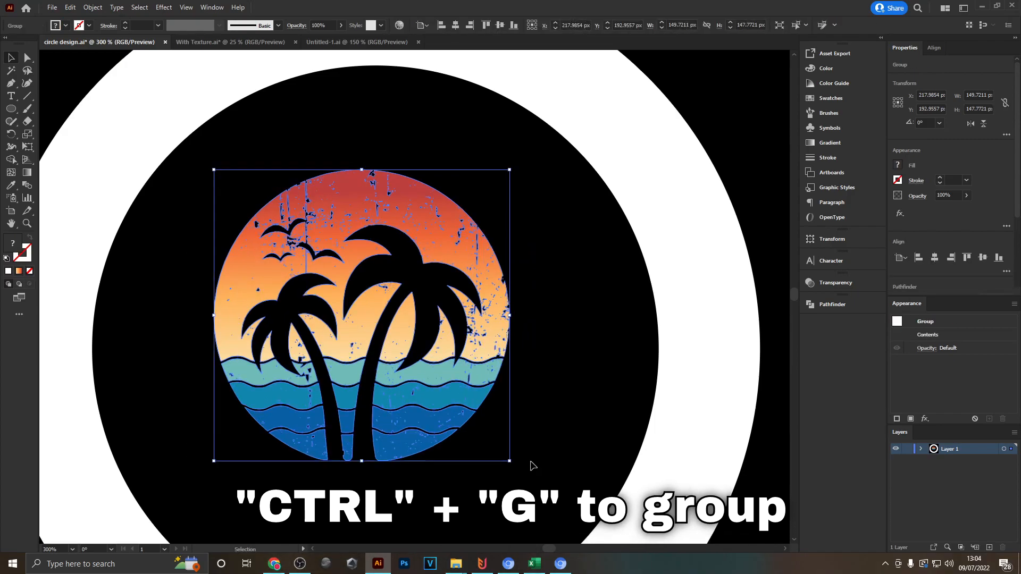
click(526, 404)
drag(480, 340, 462, 364)
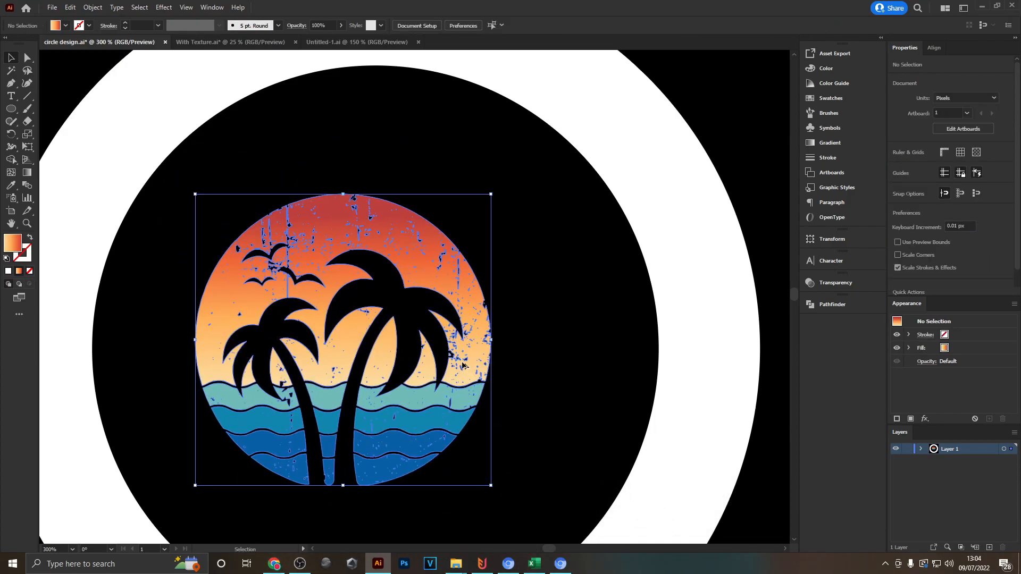
- Align the palm tree group and the white ring to each other's horizontal and vertical centres
scroll(310, 292, down, 2)
click(237, 250)
drag(128, 151, 659, 534)
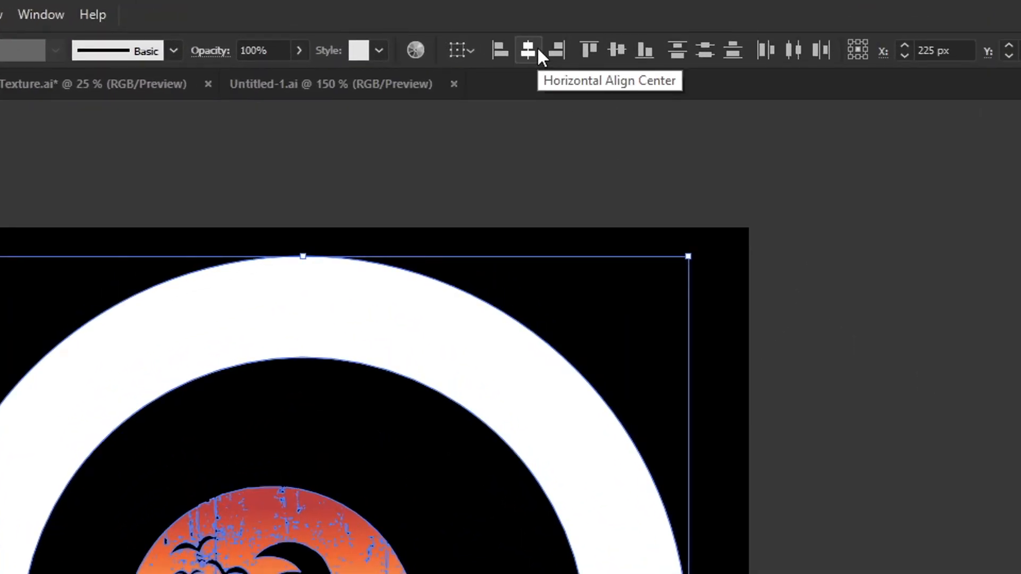
click(537, 45)
click(617, 55)
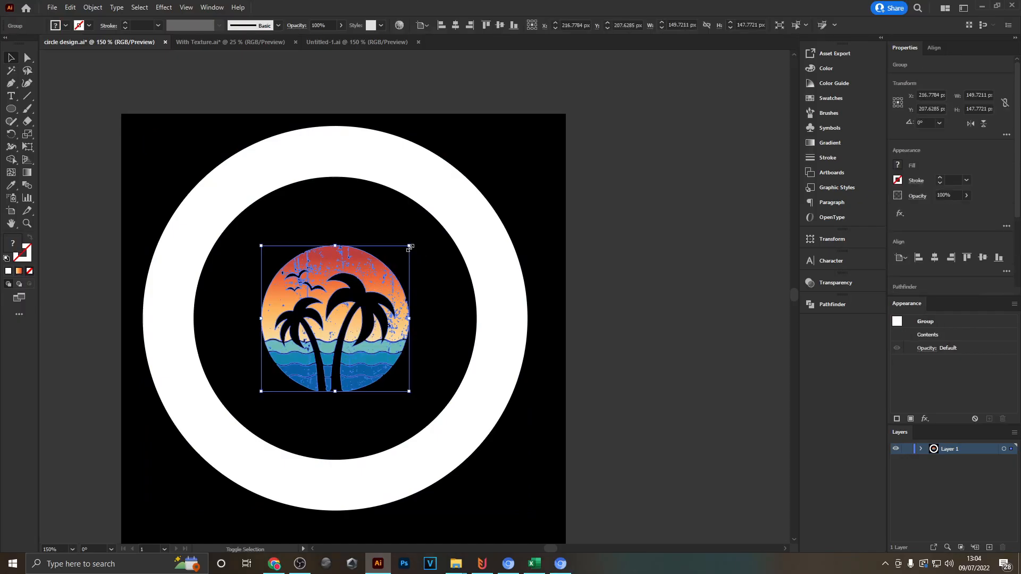
- Enlarge the palm tree group about its centre to about 269 px wide, leaving a thin black gap inside the ring
drag(409, 246, 468, 179)
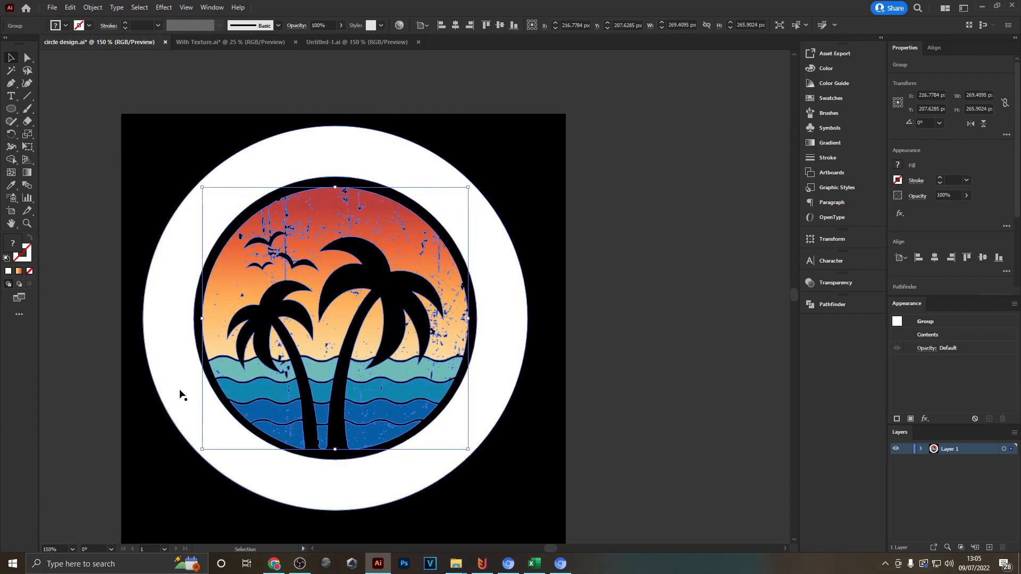
click(575, 230)
scroll(570, 232, down, 1)
scroll(407, 332, up, 1)
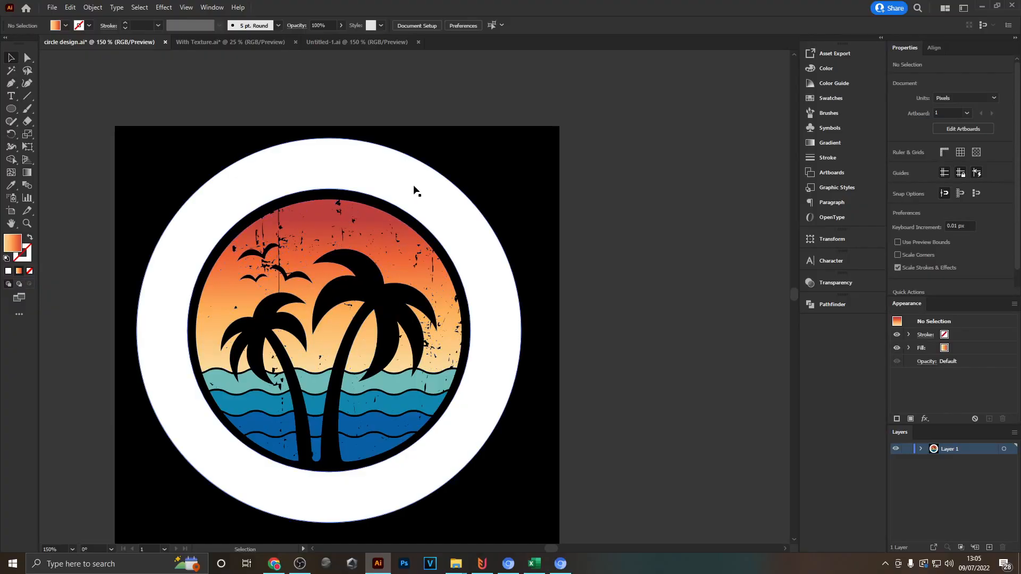
drag(532, 209, 583, 171)
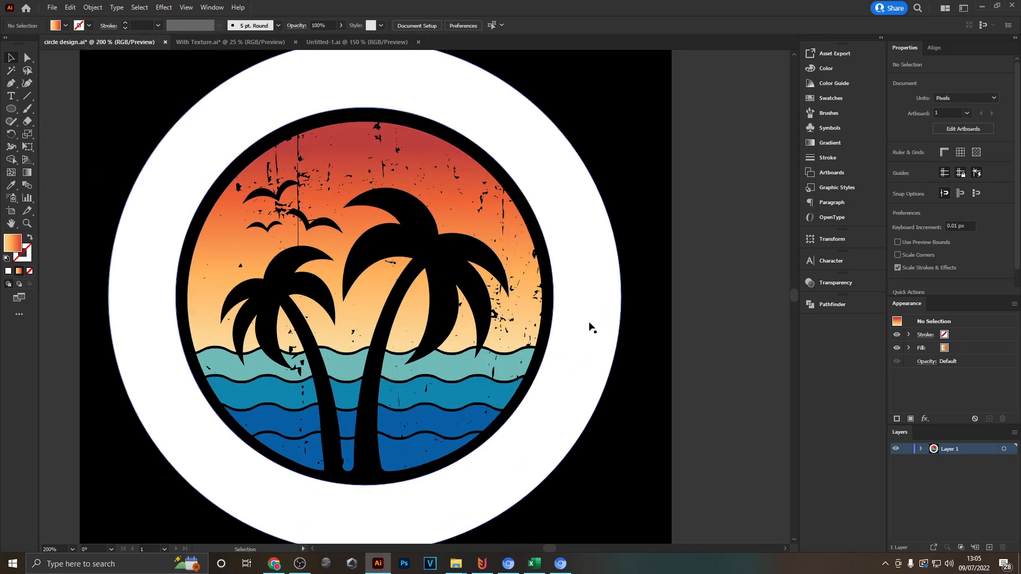
scroll(447, 263, up, 3)
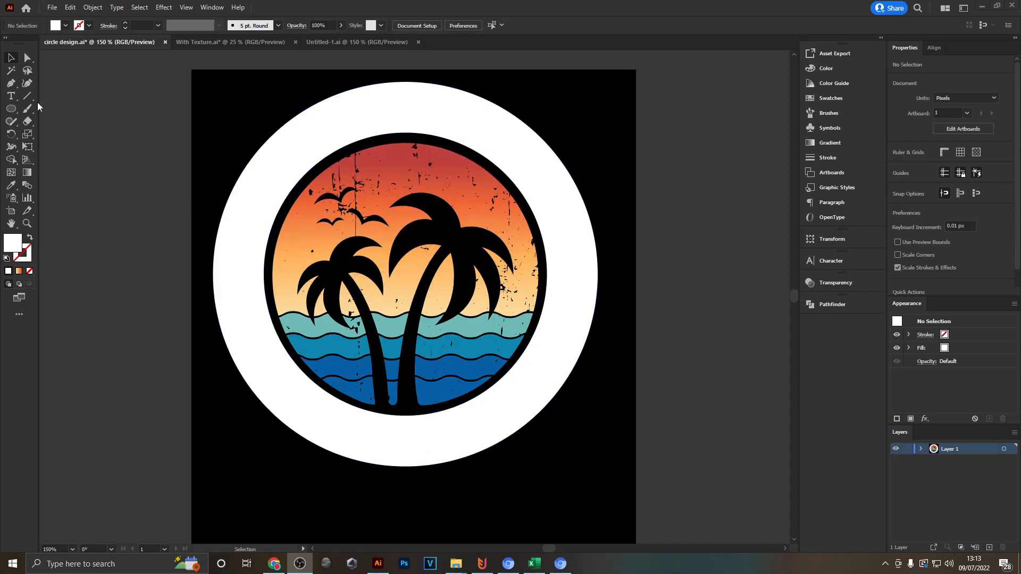
- Draw a white circle about 368 px wide over the badge, starting from near the ring's centre
drag(15, 110, 67, 130)
drag(401, 279, 553, 99)
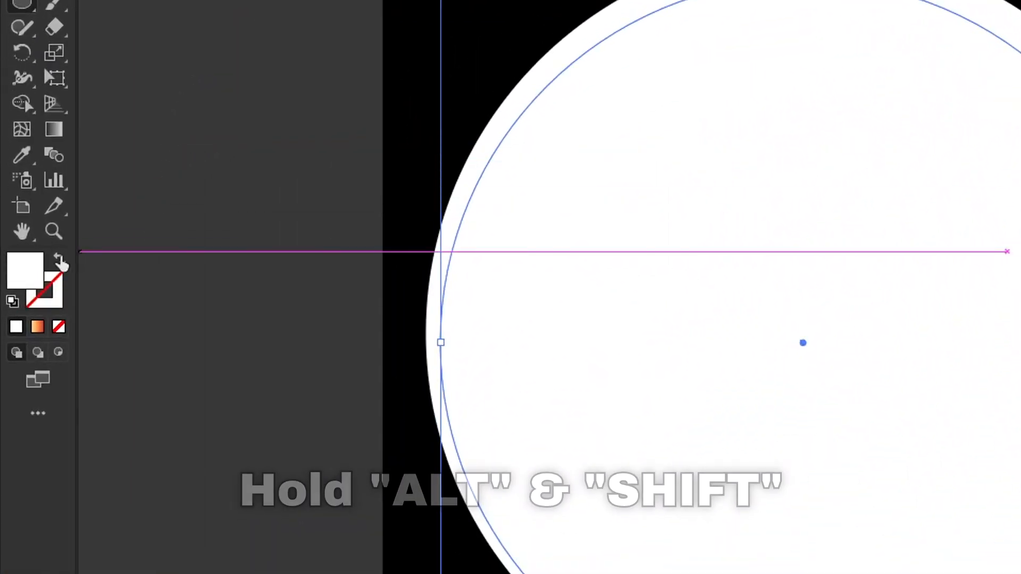
- Give the new circle no fill and a red 1 pt stroke so it shows as an outline over the badge
click(60, 259)
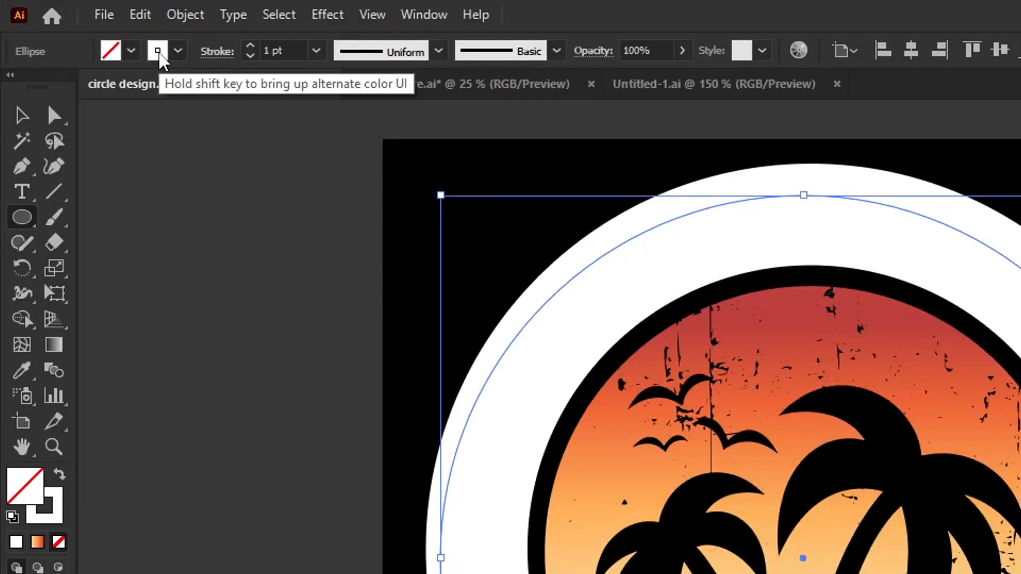
click(157, 50)
click(74, 84)
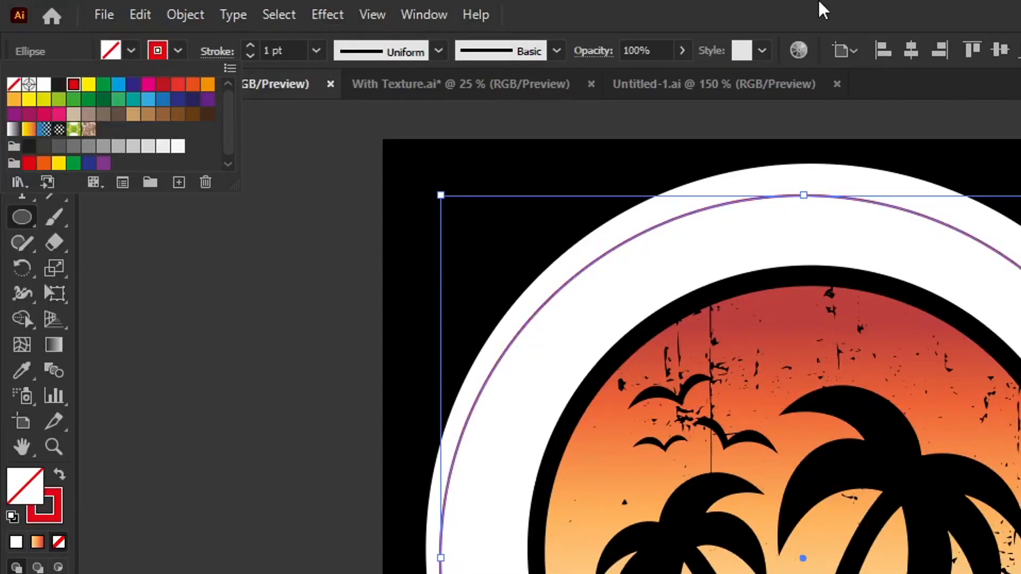
click(37, 121)
scroll(580, 153, up, 3)
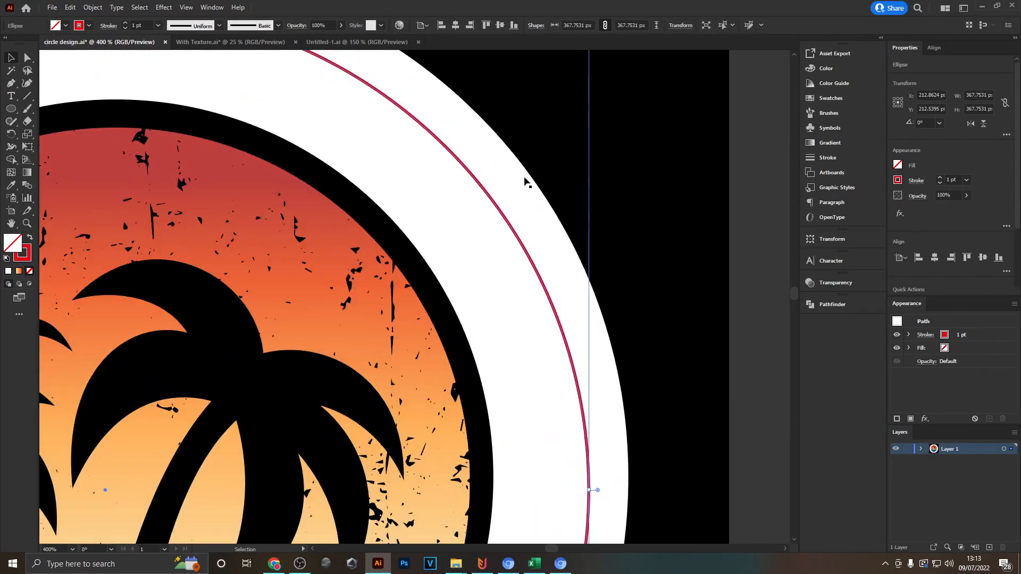
click(616, 190)
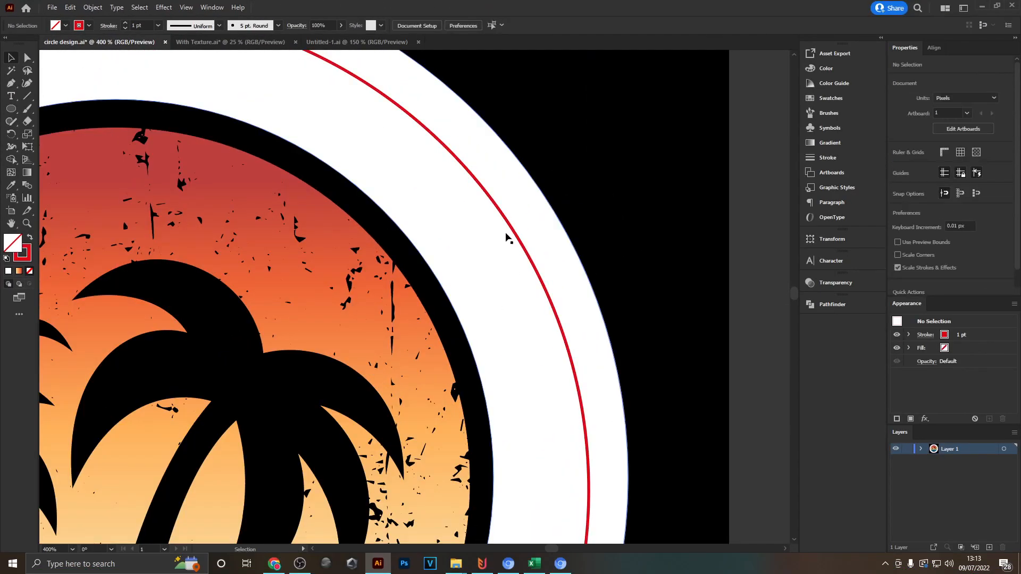
scroll(534, 271, down, 3)
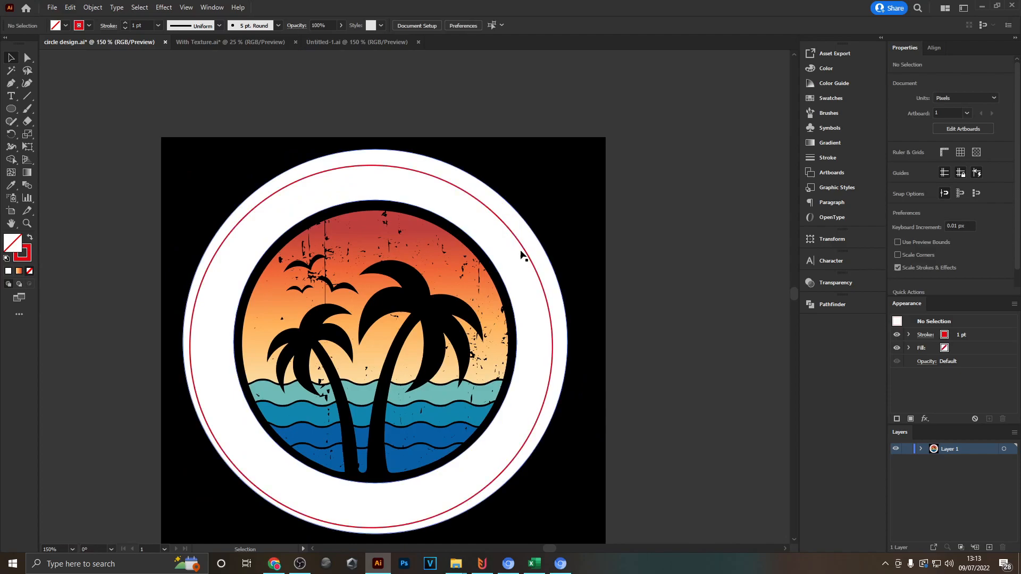
- Align the red circle to the white ring's horizontal and vertical centres, using the ring as the key object
click(518, 243)
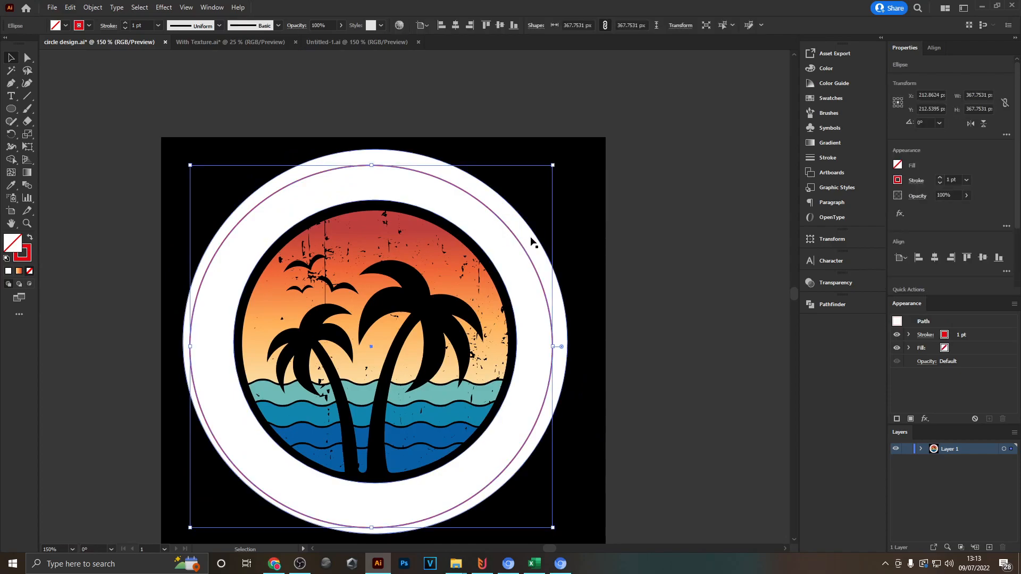
scroll(616, 371, up, 1)
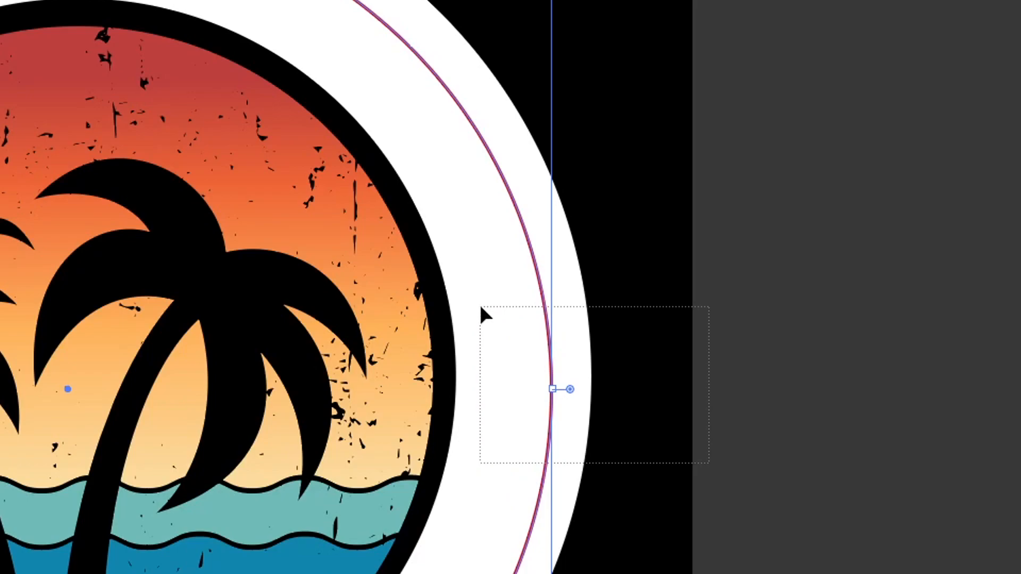
drag(480, 307, 480, 307)
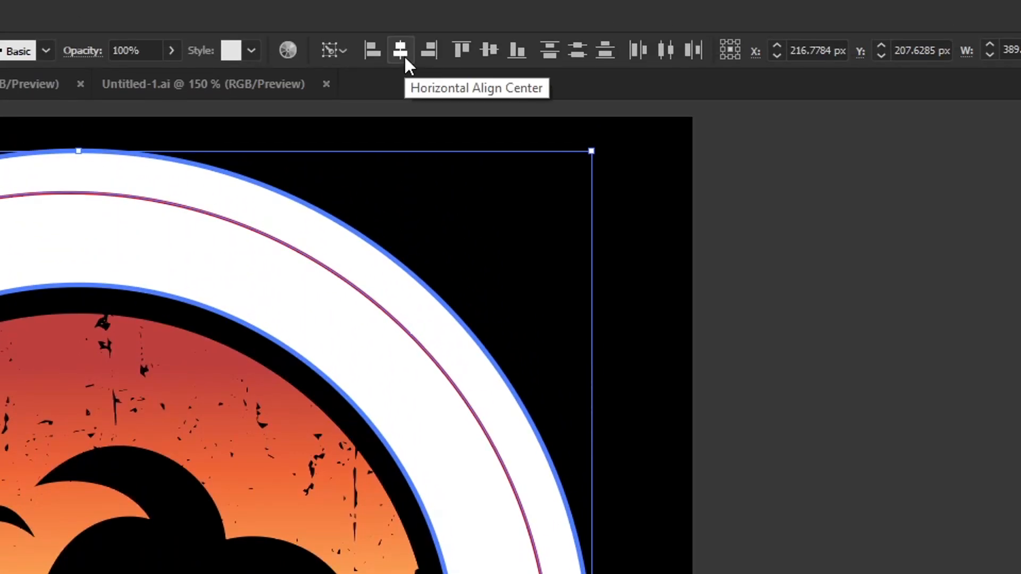
click(404, 56)
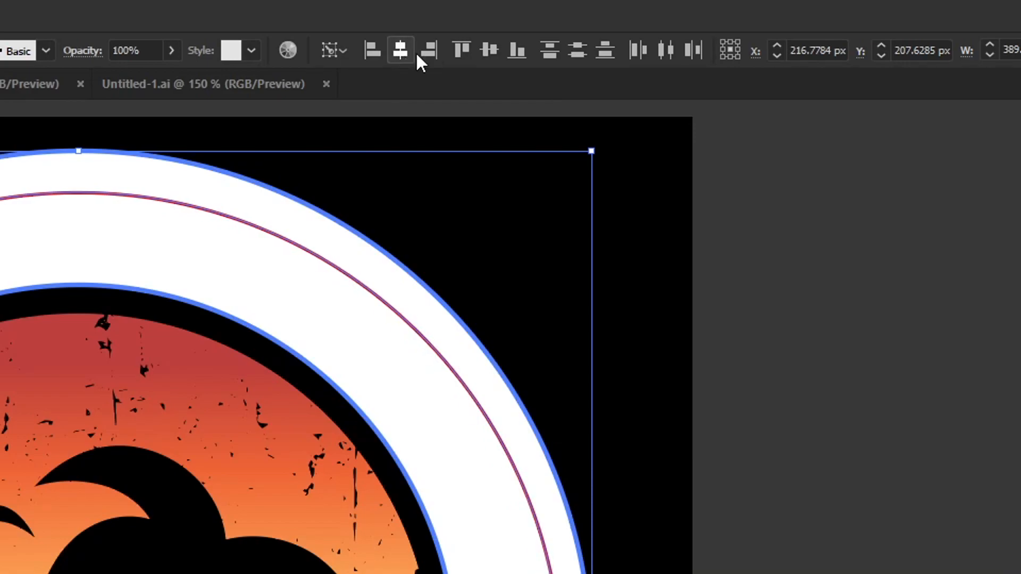
click(489, 50)
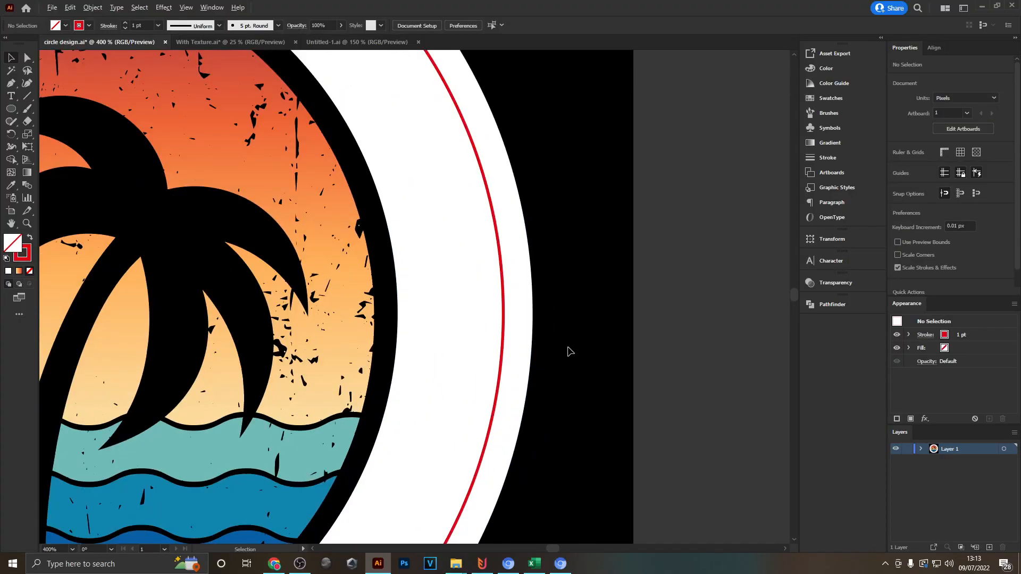
- Shrink the red circle about its centre to about 342 px wide so it runs within the white ring
scroll(568, 351, up, 2)
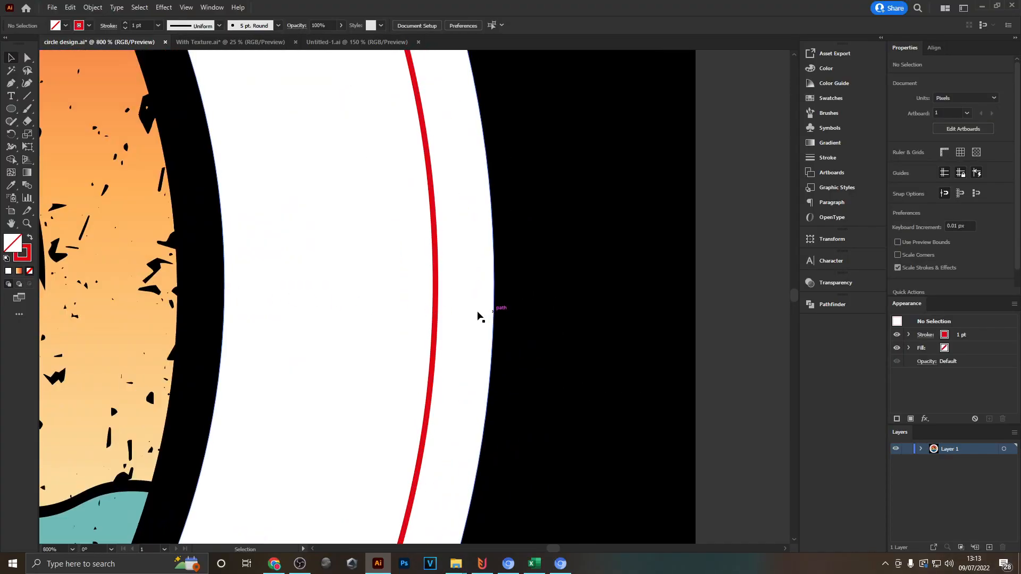
click(434, 304)
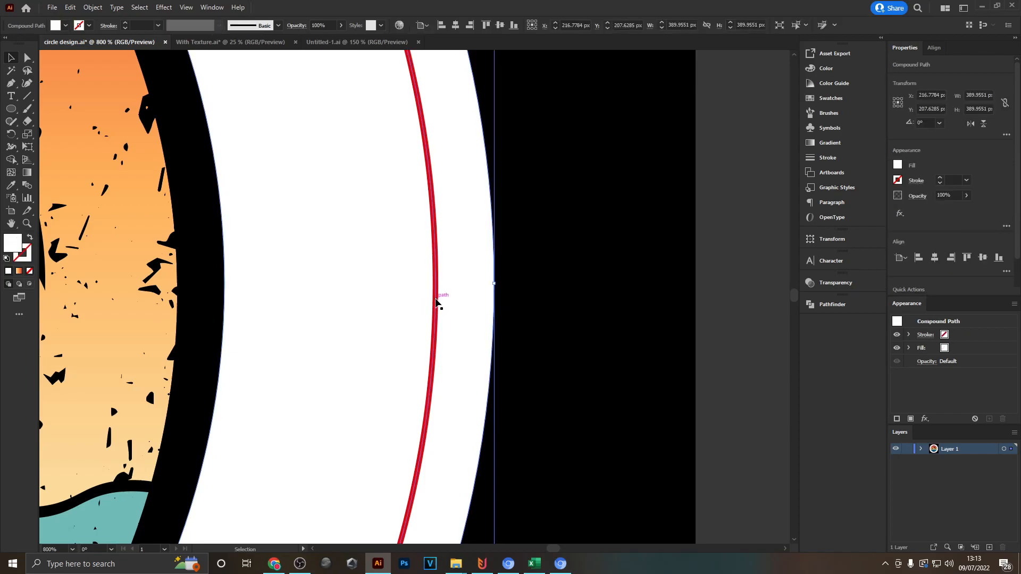
scroll(445, 297, down, 5)
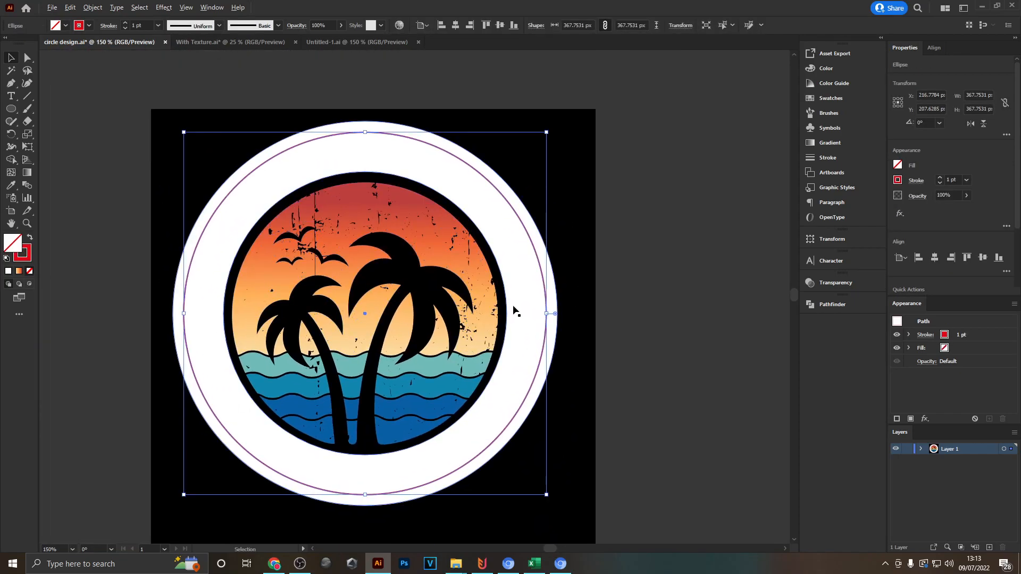
scroll(520, 307, up, 1)
drag(557, 317, 546, 320)
drag(541, 321, 540, 320)
scroll(541, 320, up, 4)
click(637, 314)
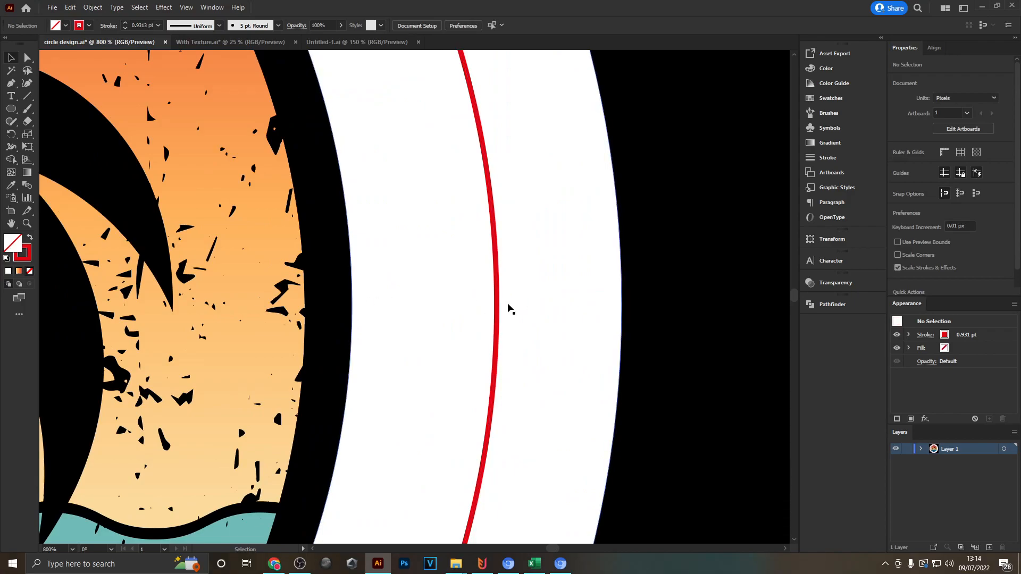
- Turn the red circle into a type path starting at its top anchor point and enter the text "LIFE IS BETTER"
scroll(564, 422, down, 5)
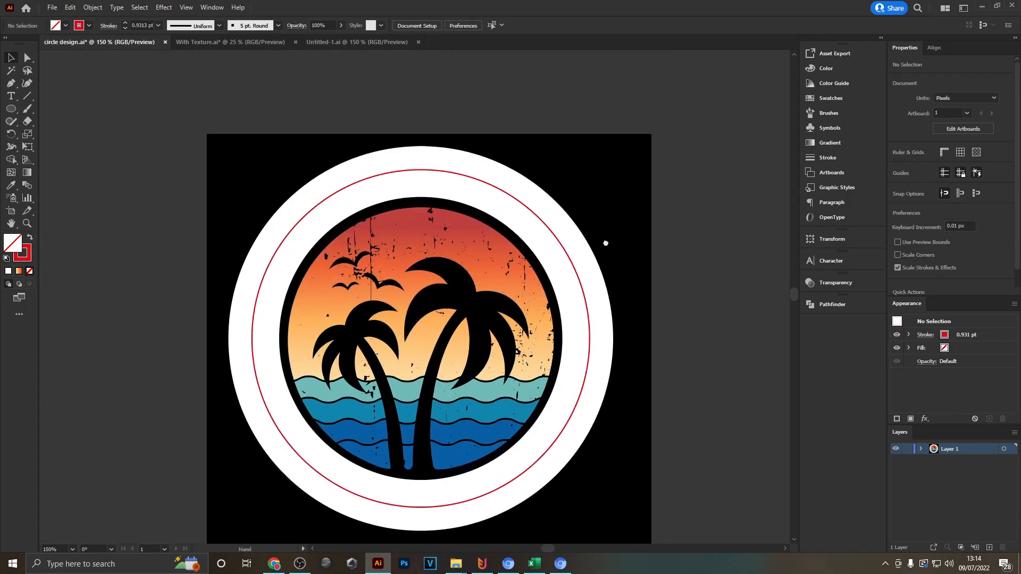
click(16, 95)
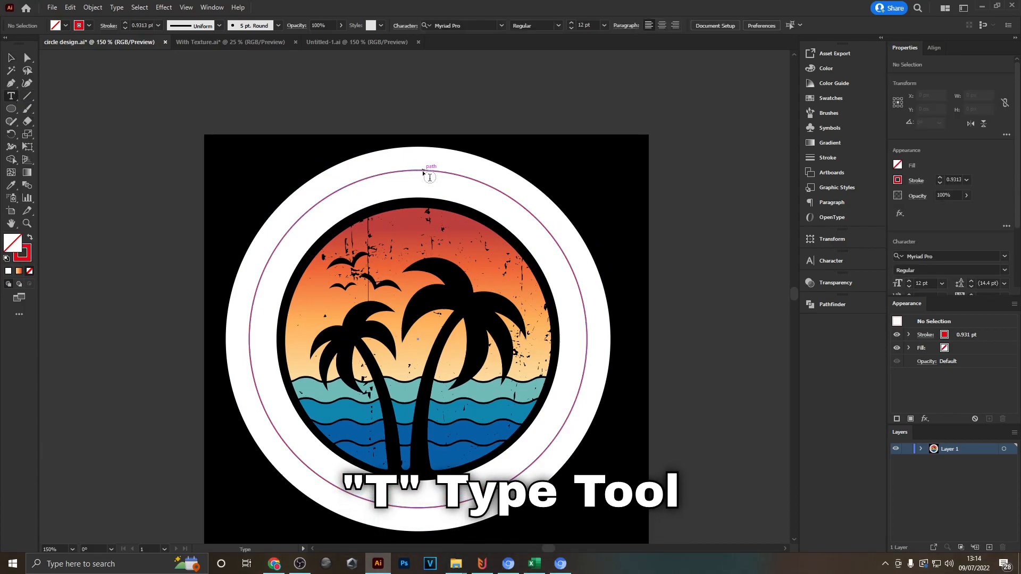
click(11, 55)
scroll(460, 191, up, 2)
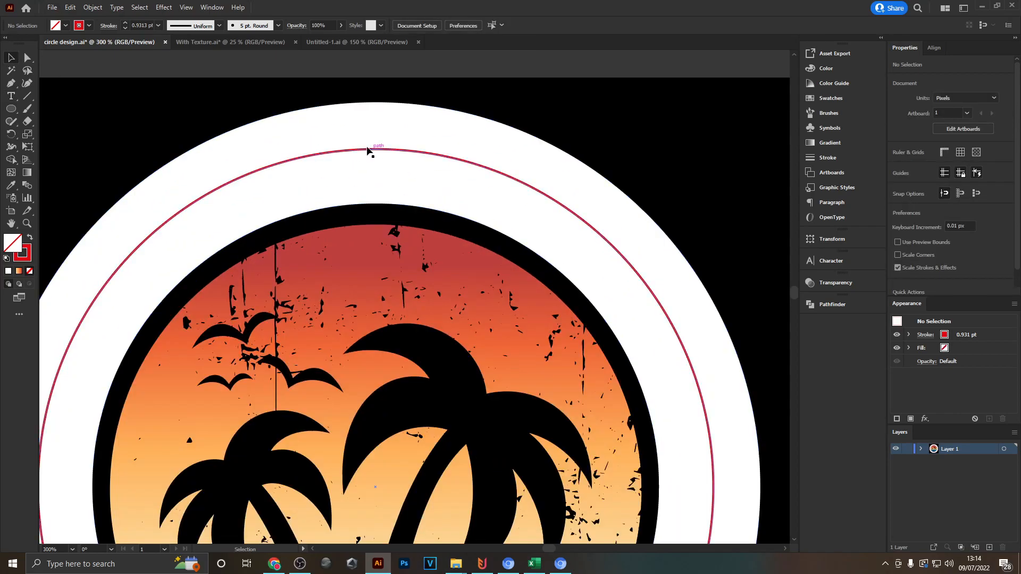
click(382, 150)
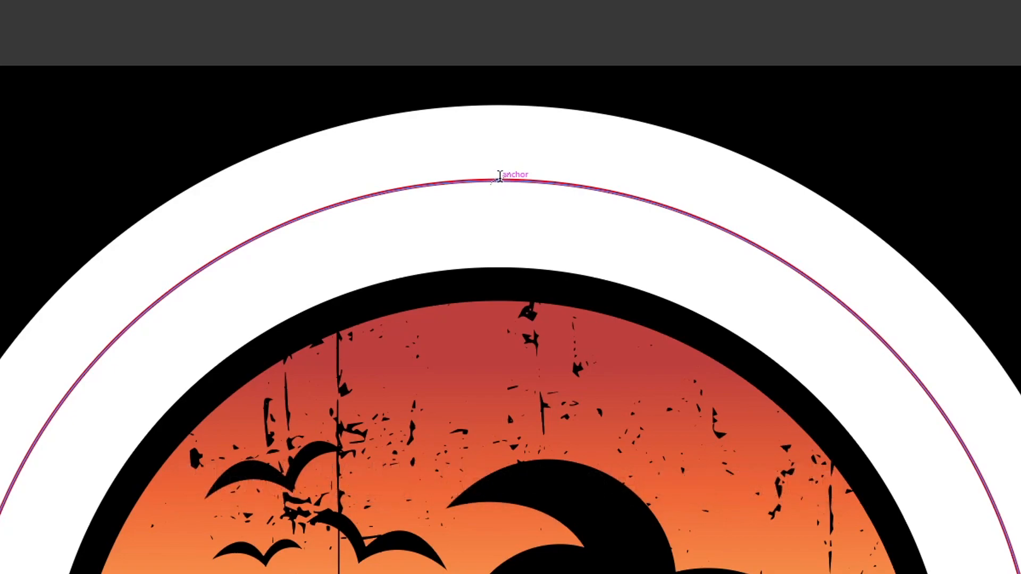
click(499, 176)
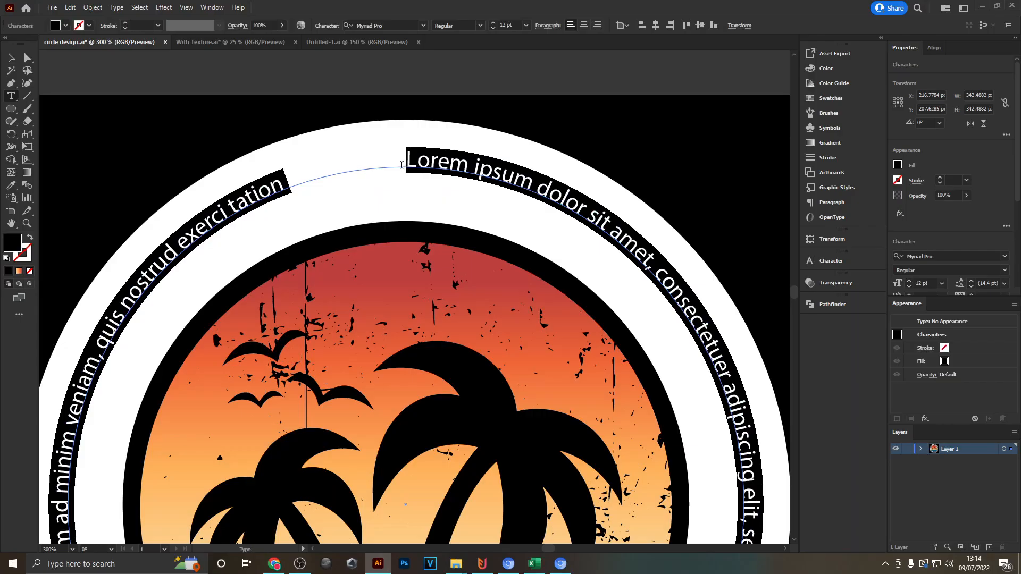
scroll(528, 188, down, 2)
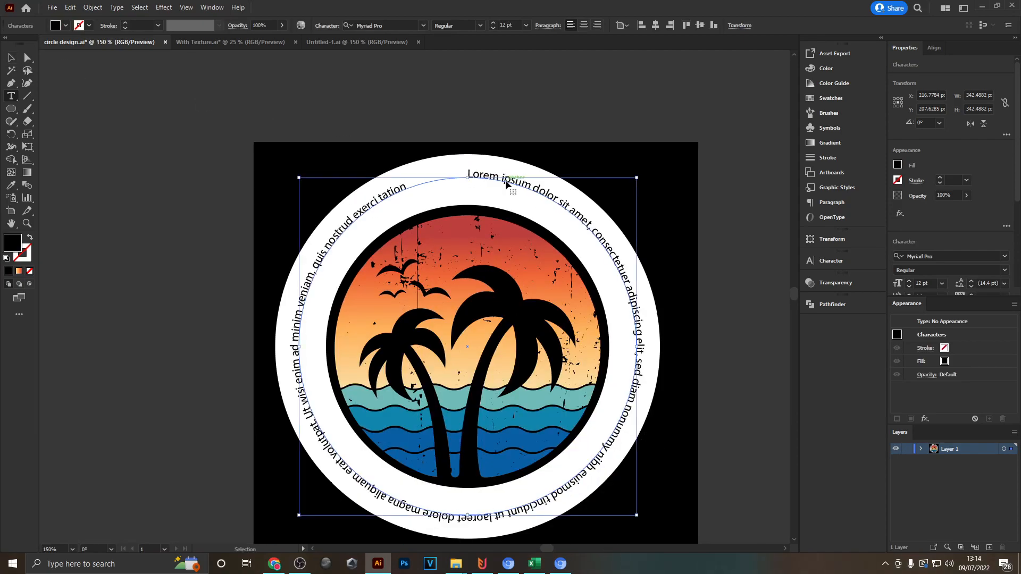
text(LIFE IS BETTER)
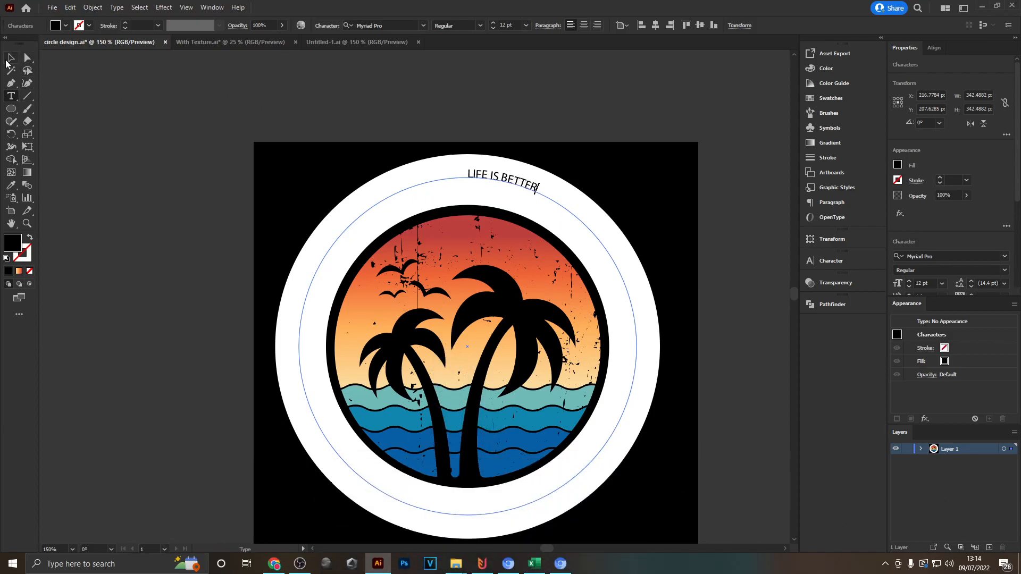
click(9, 59)
- Set the font size of the circular text to 40 pt and centre its paragraph alignment
scroll(544, 172, up, 3)
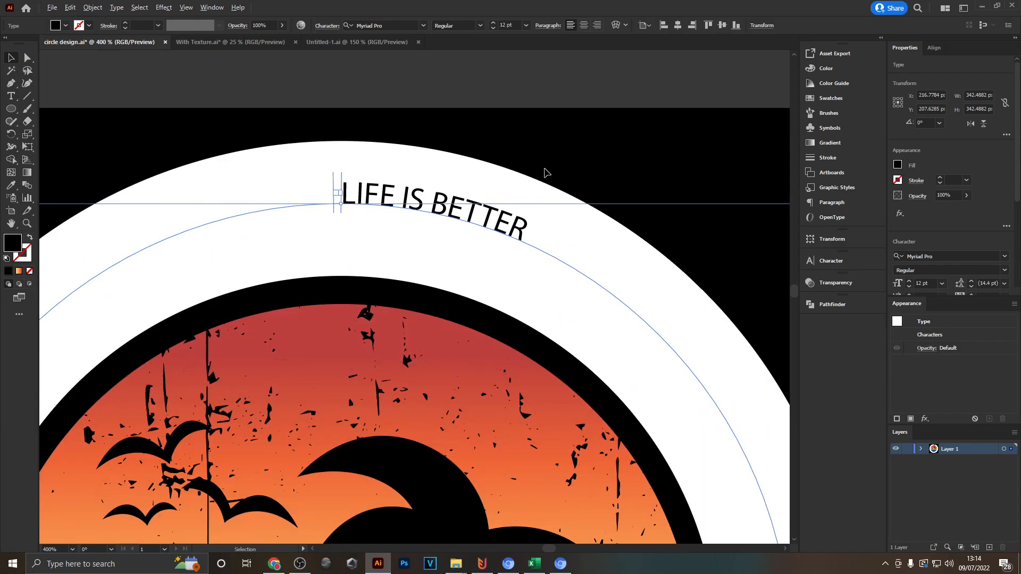
scroll(532, 234, down, 3)
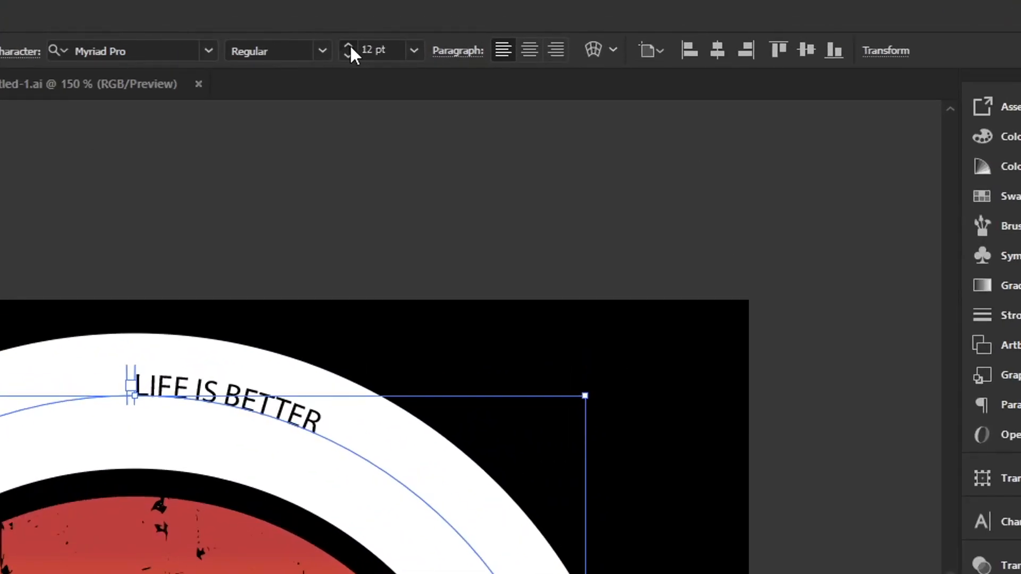
click(350, 46)
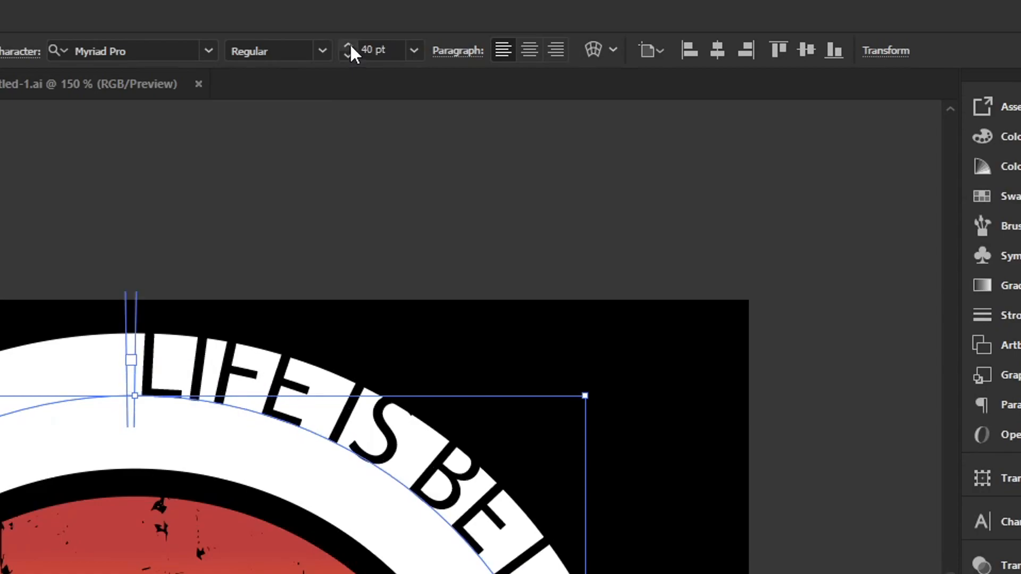
click(531, 50)
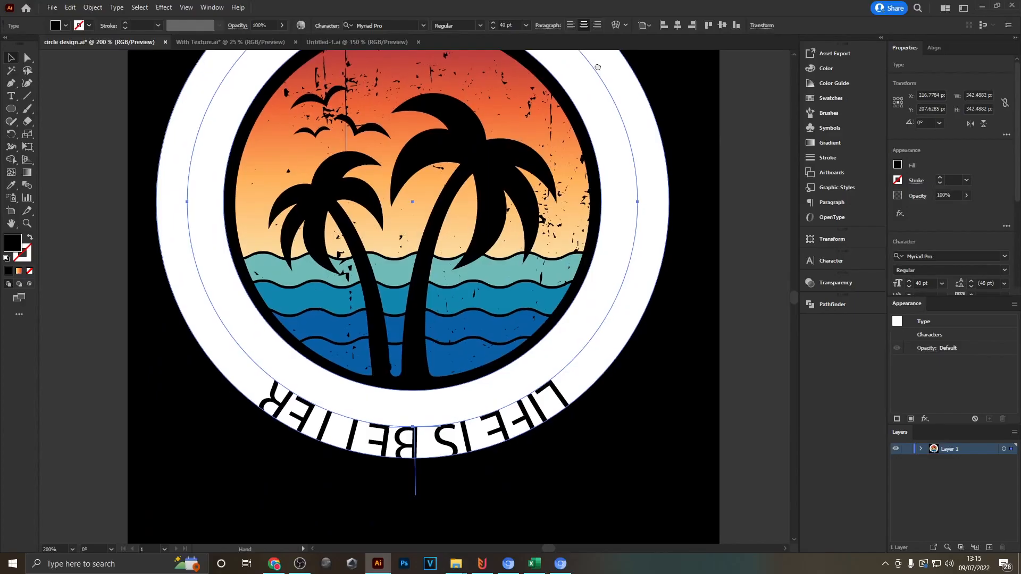
- Rotate the circular text by 180° so that "LIFE IS BETTER" arches over the top of the badge
drag(598, 67, 573, 134)
drag(611, 311, 599, 337)
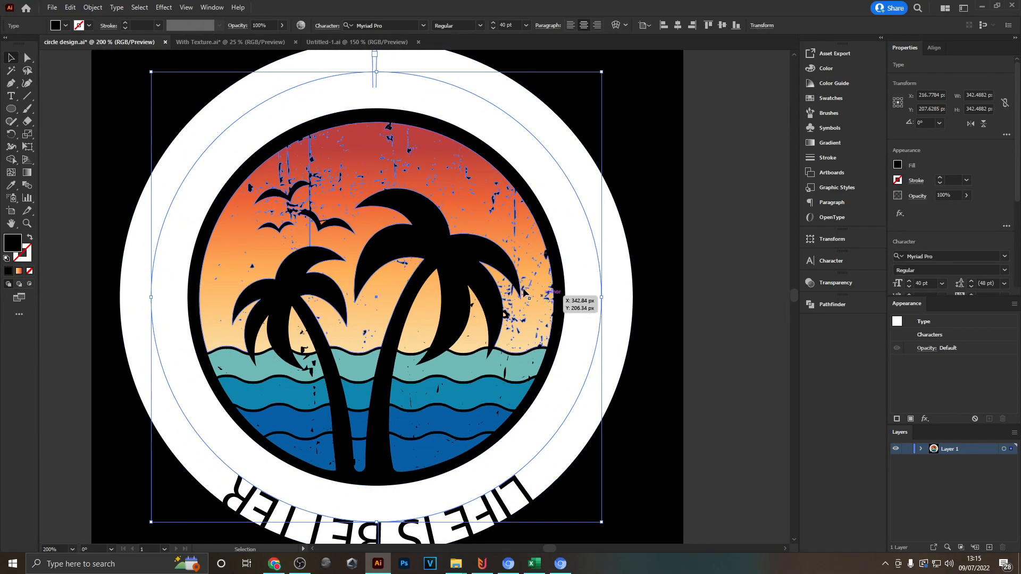
key(r)
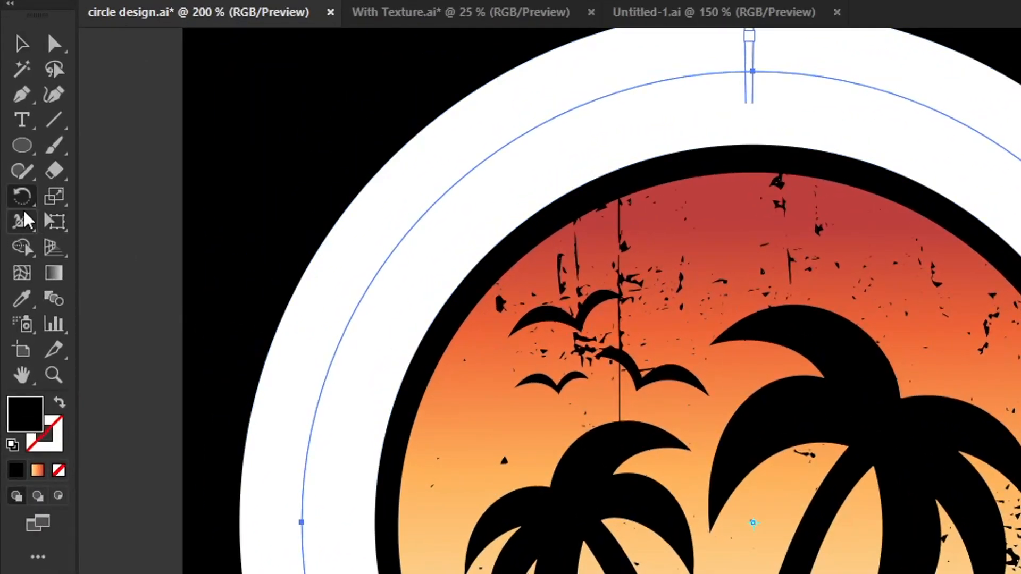
double_click(20, 196)
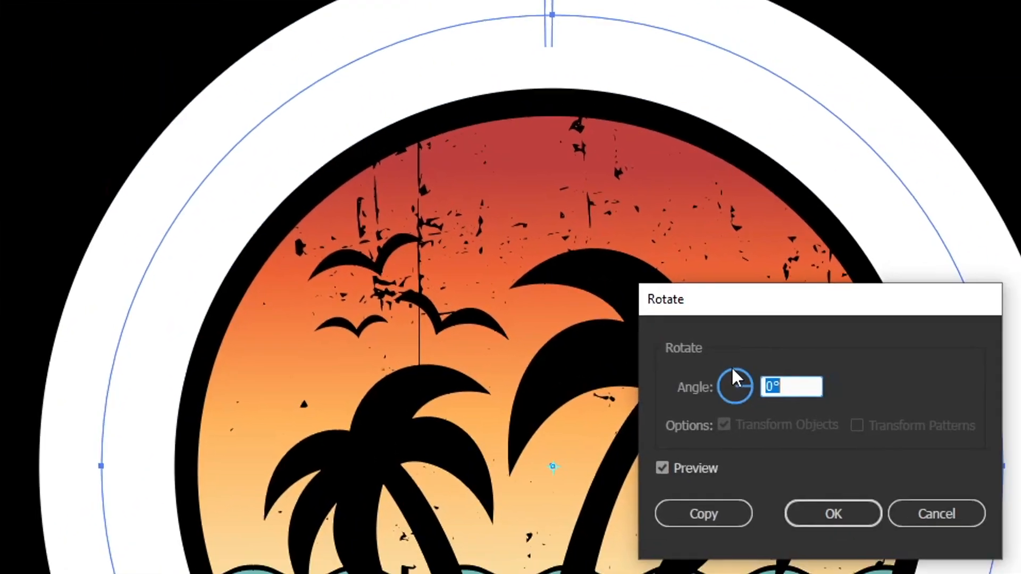
text(180)
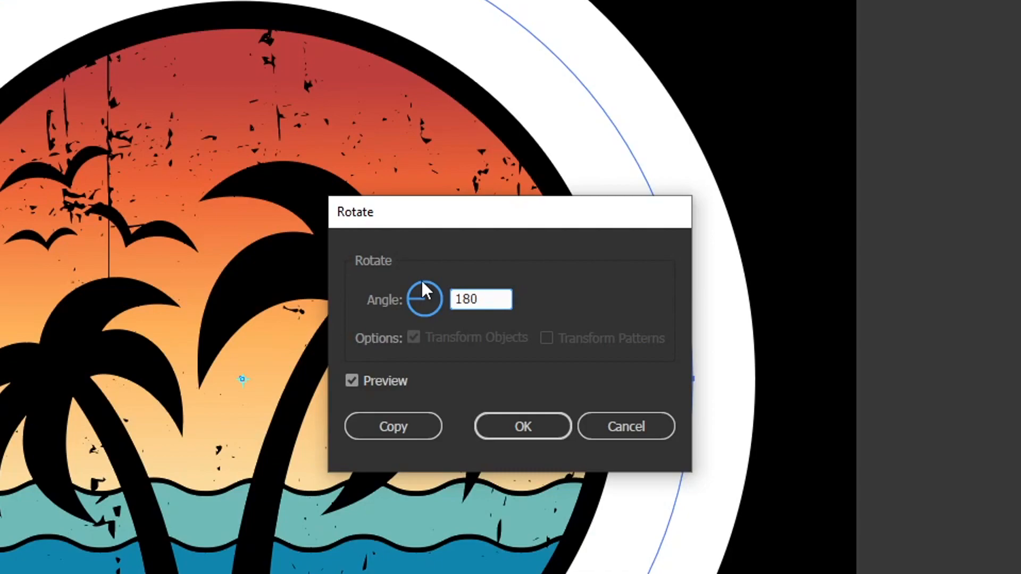
click(534, 424)
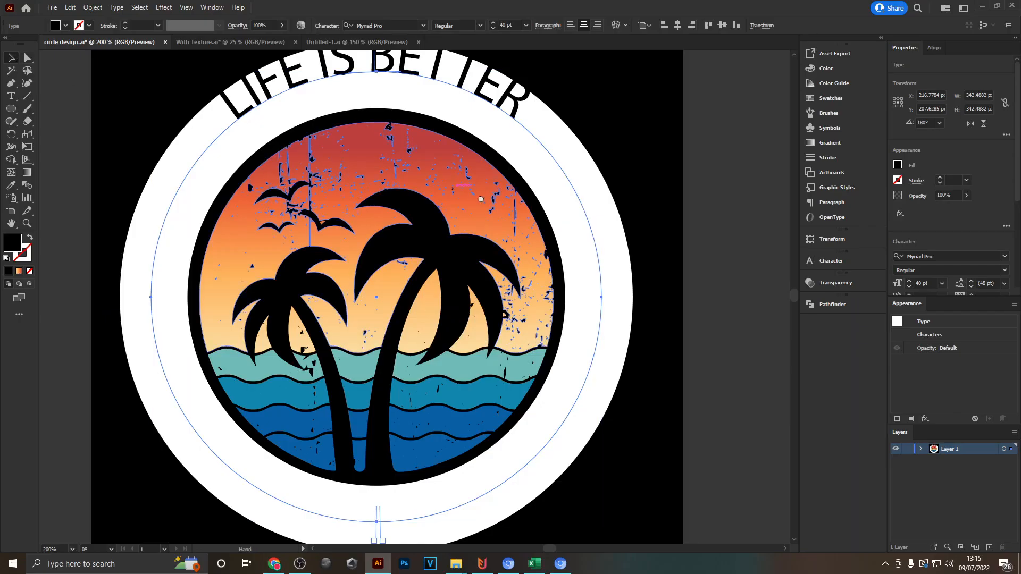
- In the Type on a Path options, align the "LIFE IS BETTER" text to the Center of its path
drag(459, 121, 453, 339)
drag(537, 322, 490, 318)
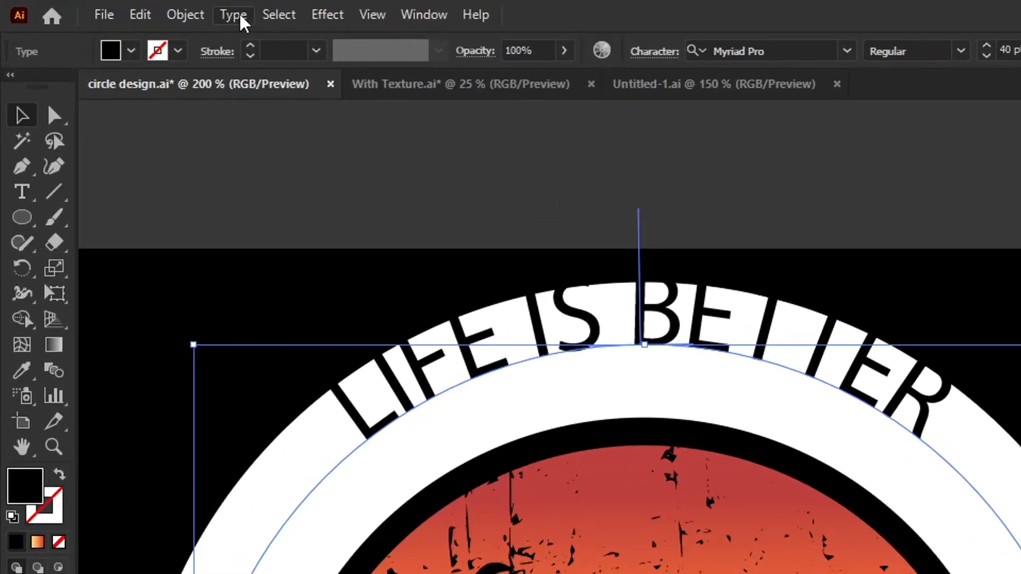
click(232, 15)
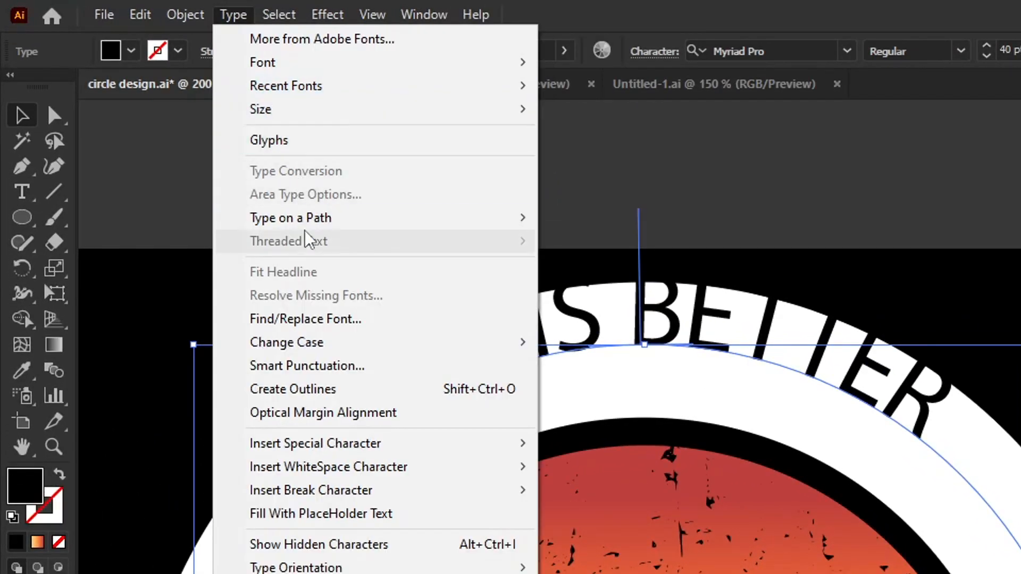
mouse_move(298, 218)
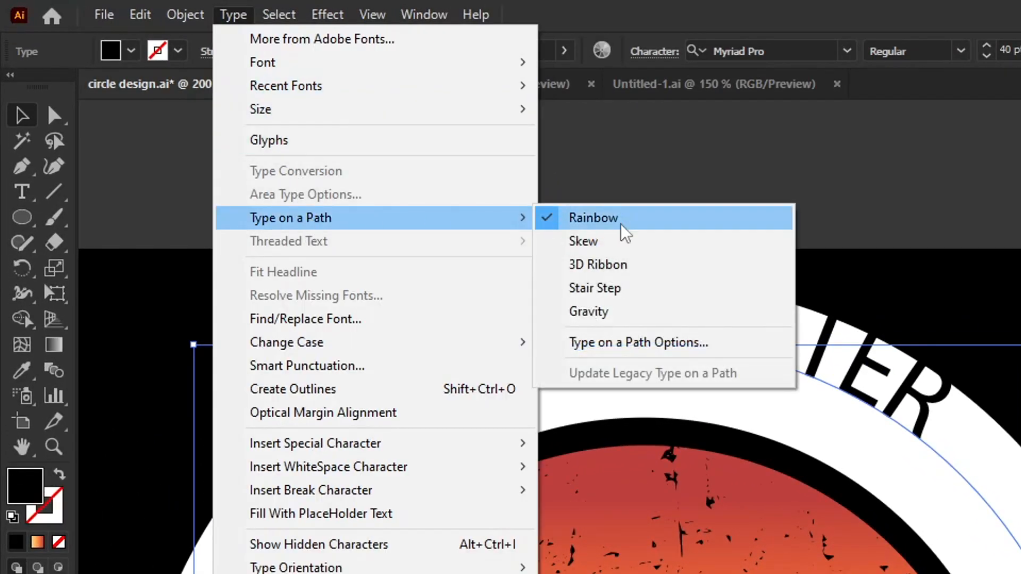
click(703, 351)
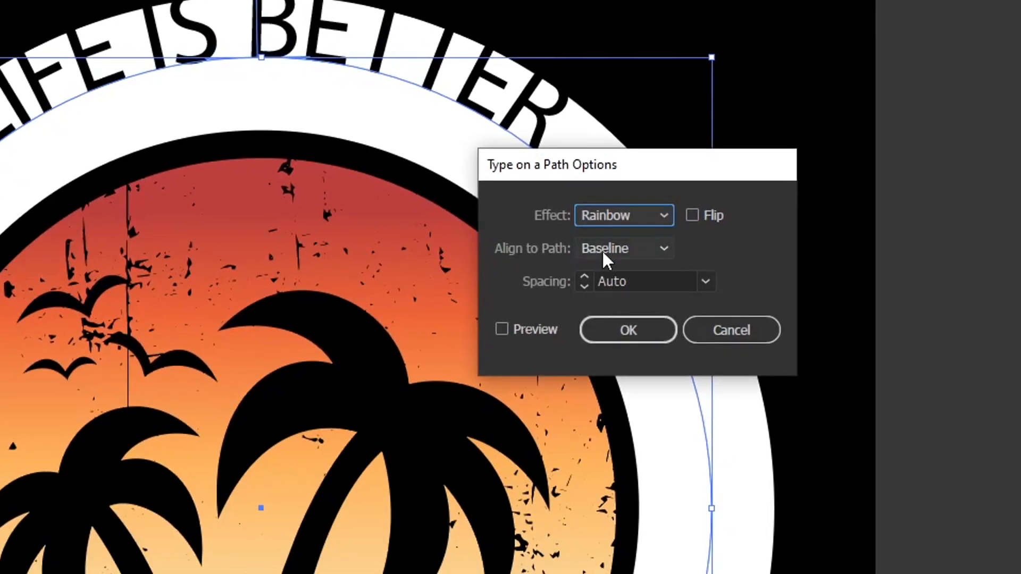
click(628, 248)
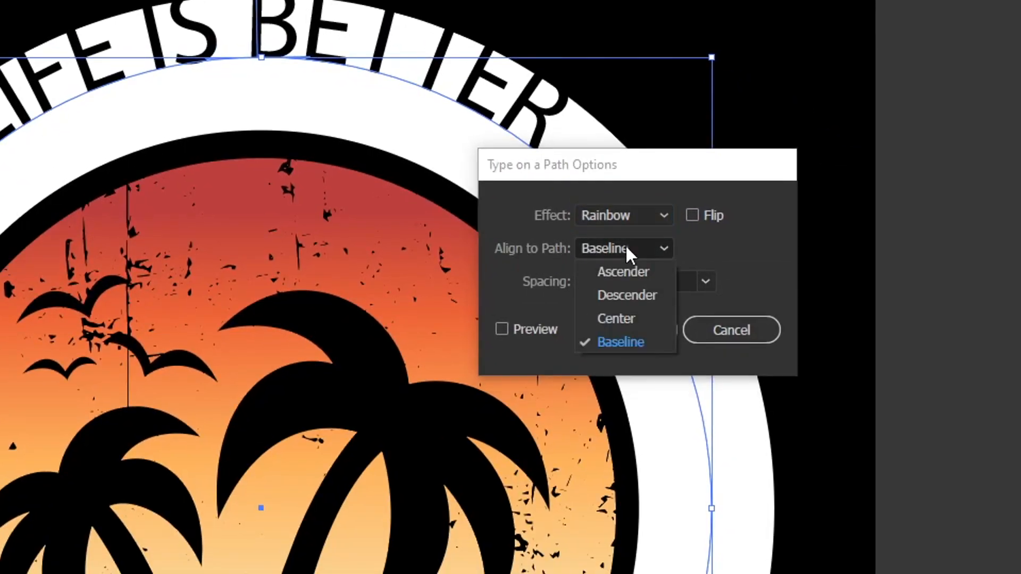
click(642, 318)
click(627, 324)
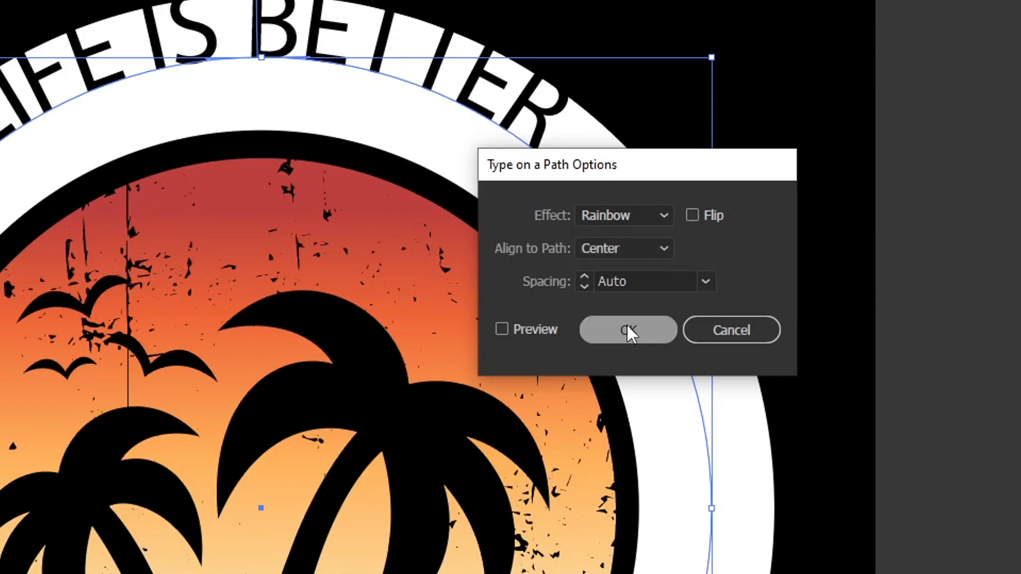
- Increase the font size of the circular "LIFE IS BETTER" text to 50 pt
scroll(349, 39, up, 4)
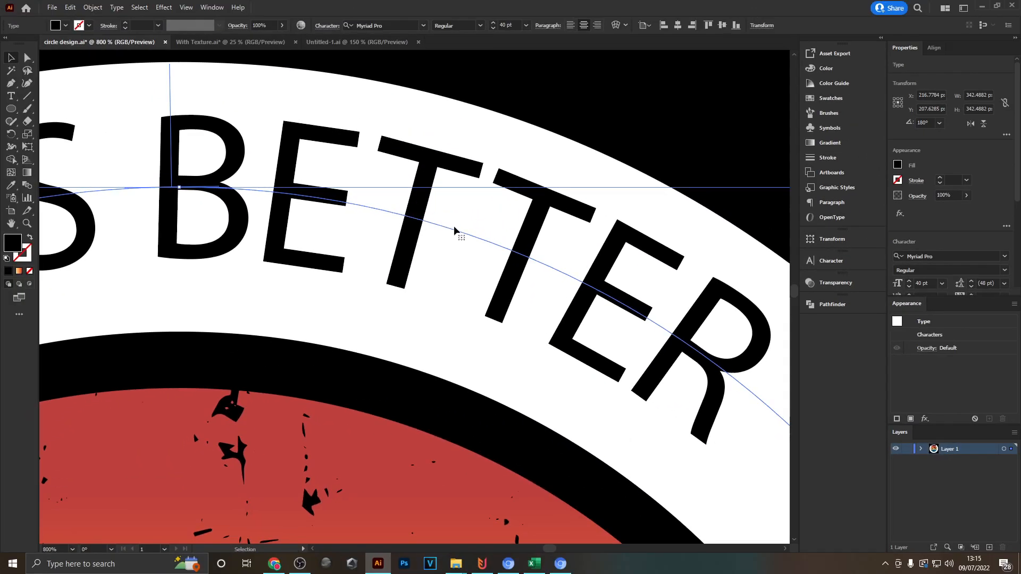
drag(669, 388, 319, 261)
drag(274, 172, 628, 405)
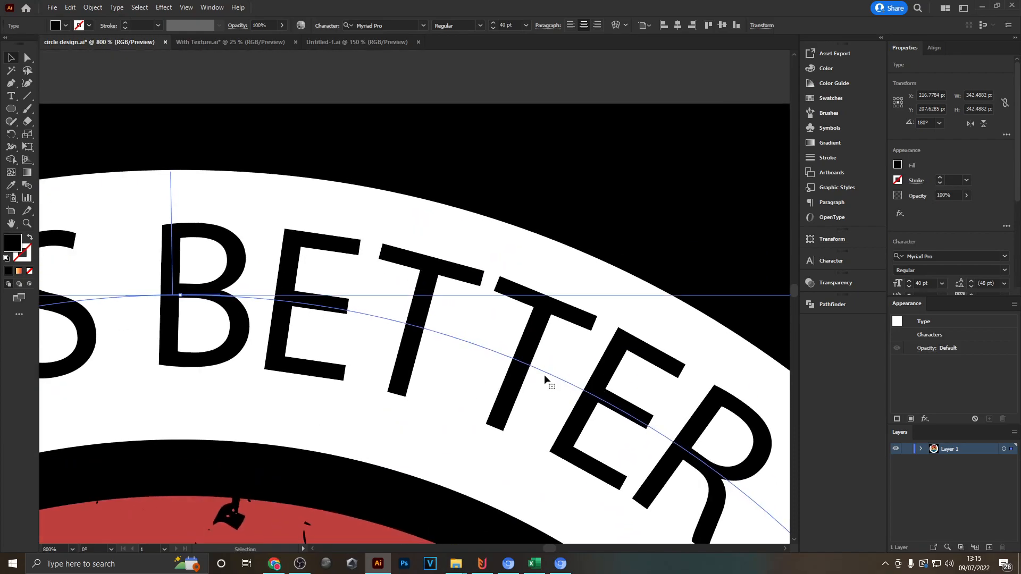
scroll(548, 356, down, 3)
scroll(548, 356, down, 1)
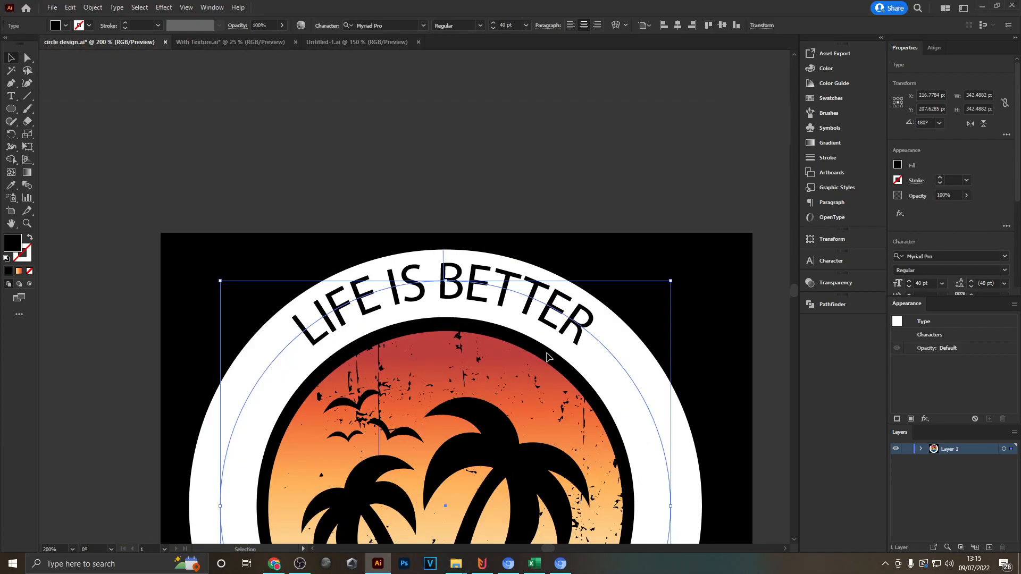
shift+click(492, 24)
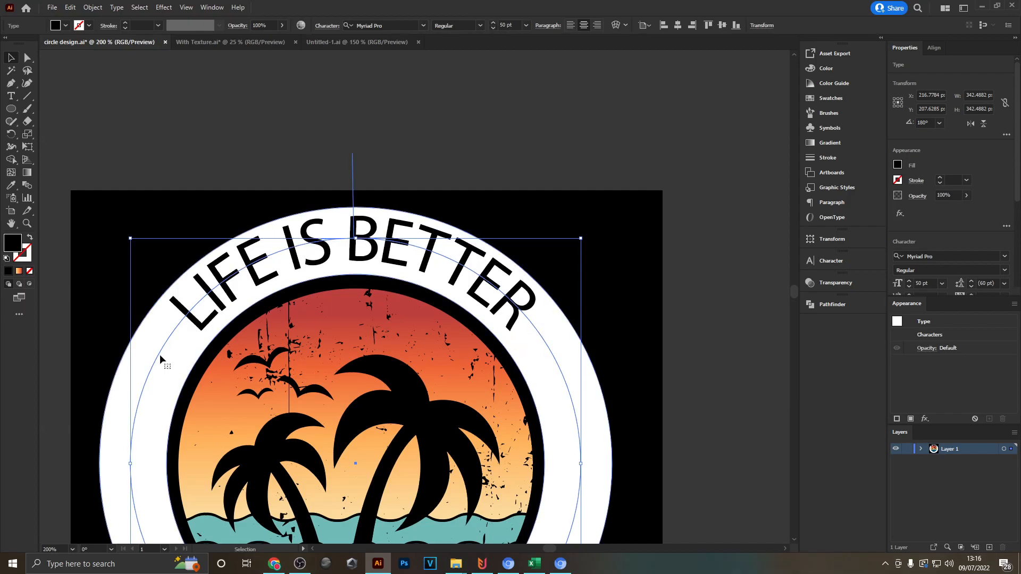
drag(143, 333, 269, 325)
scroll(725, 308, up, 1)
scroll(722, 308, down, 1)
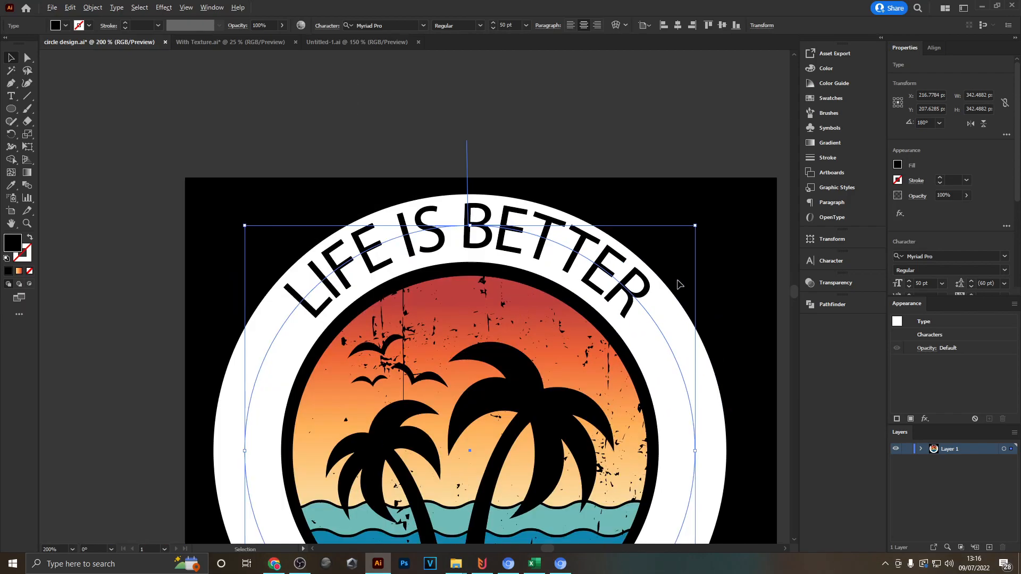
- Change the font of the circular "LIFE IS BETTER" text to CoconPro-Bold
click(424, 26)
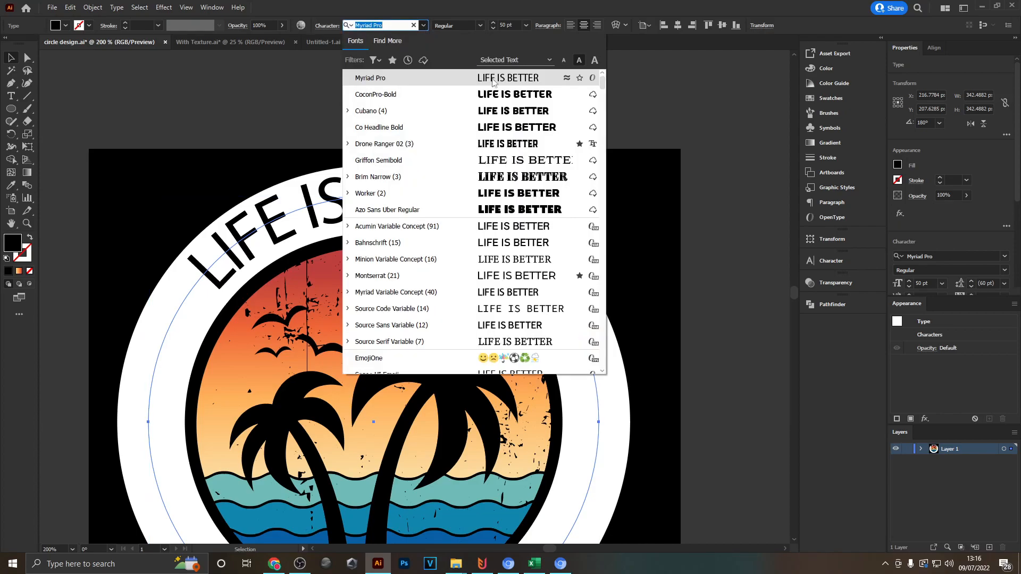
click(398, 96)
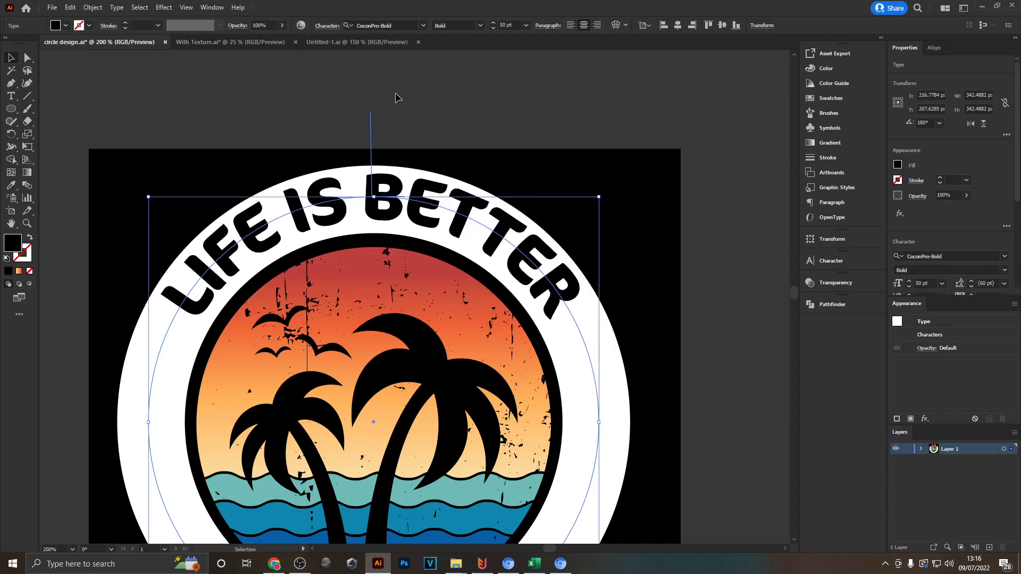
scroll(612, 255, down, 1)
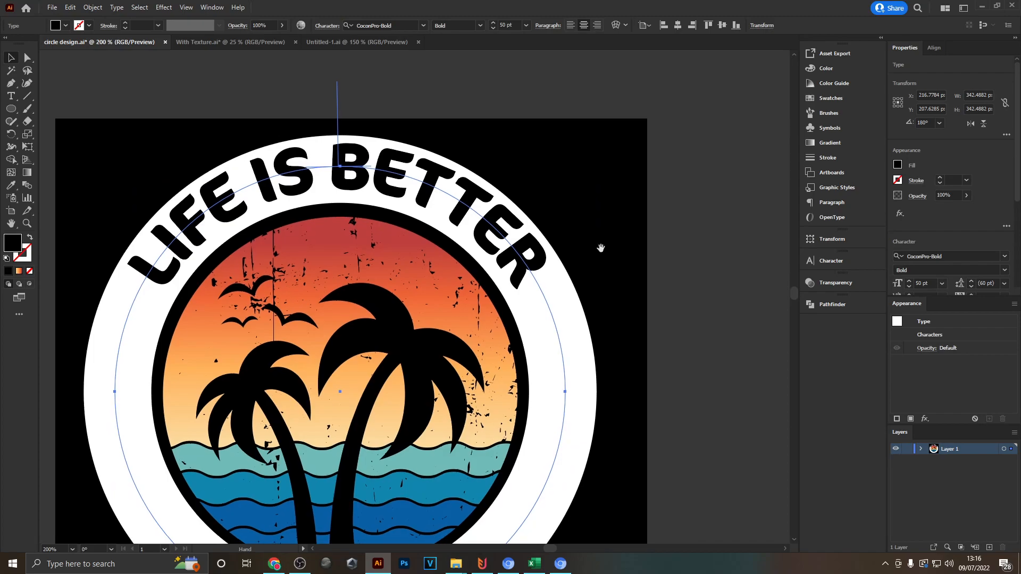
click(623, 280)
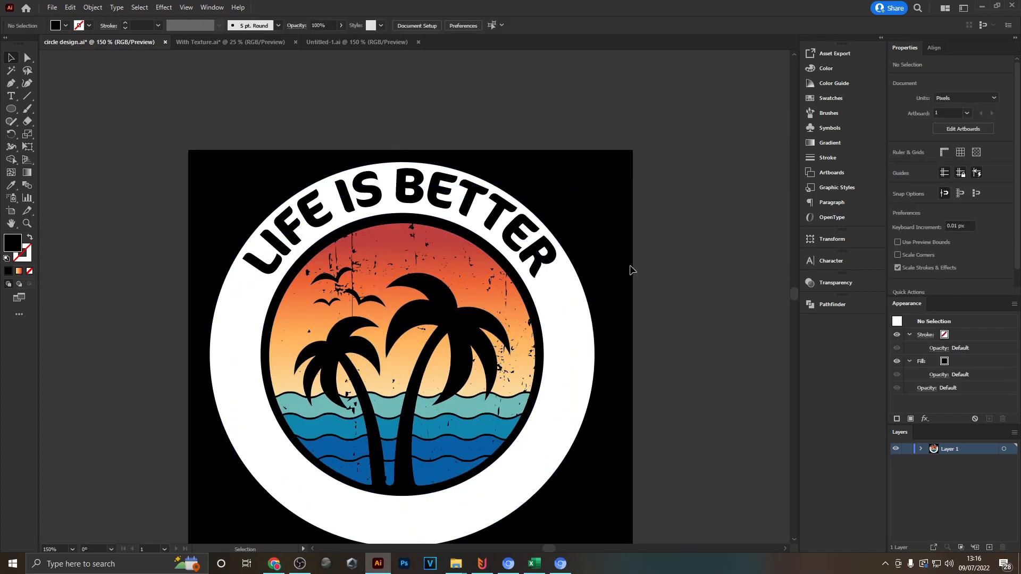
drag(630, 267, 562, 240)
- Set the tracking of the circular "LIFE IS BETTER" text to 50
click(394, 187)
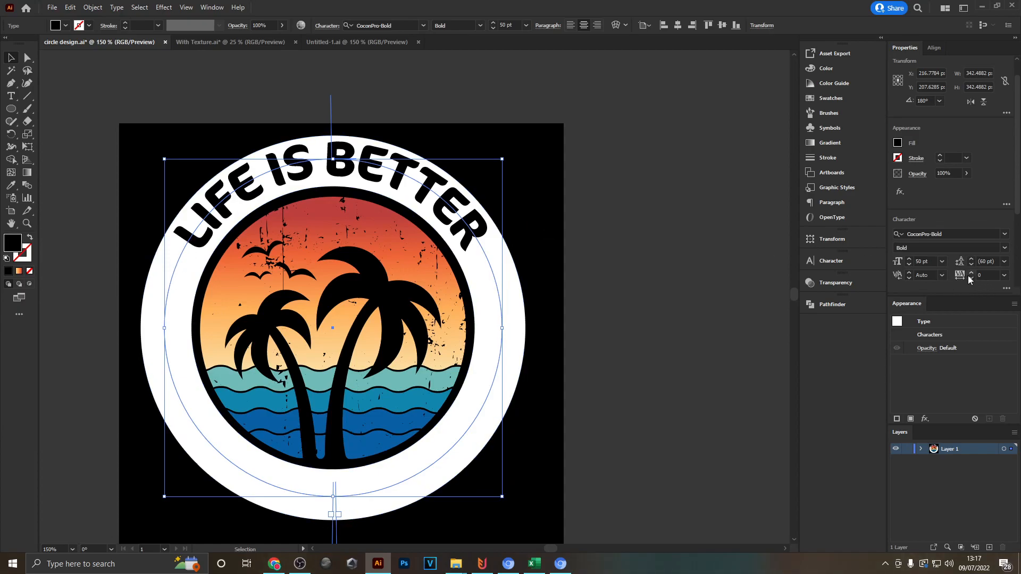
click(833, 263)
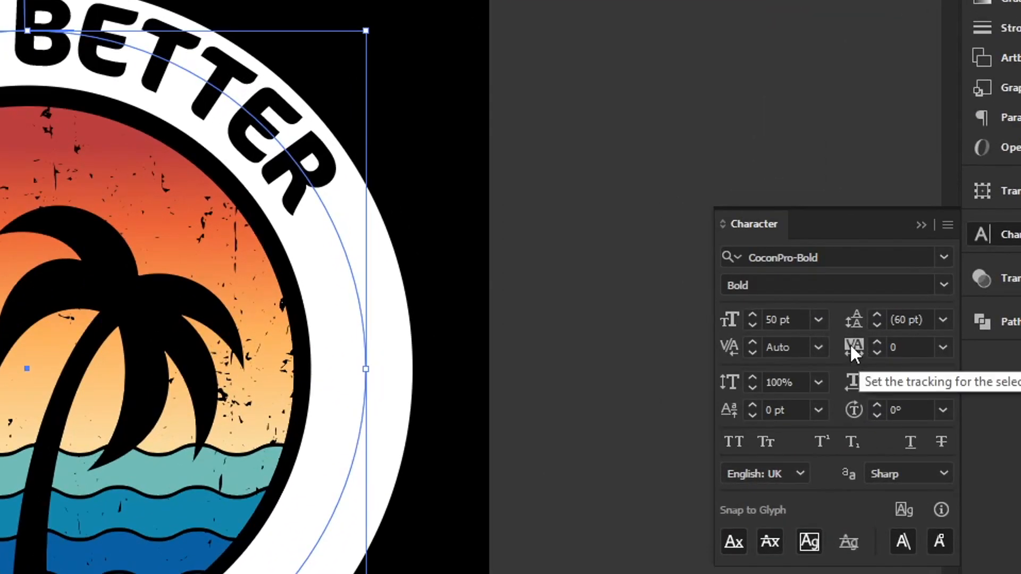
click(942, 348)
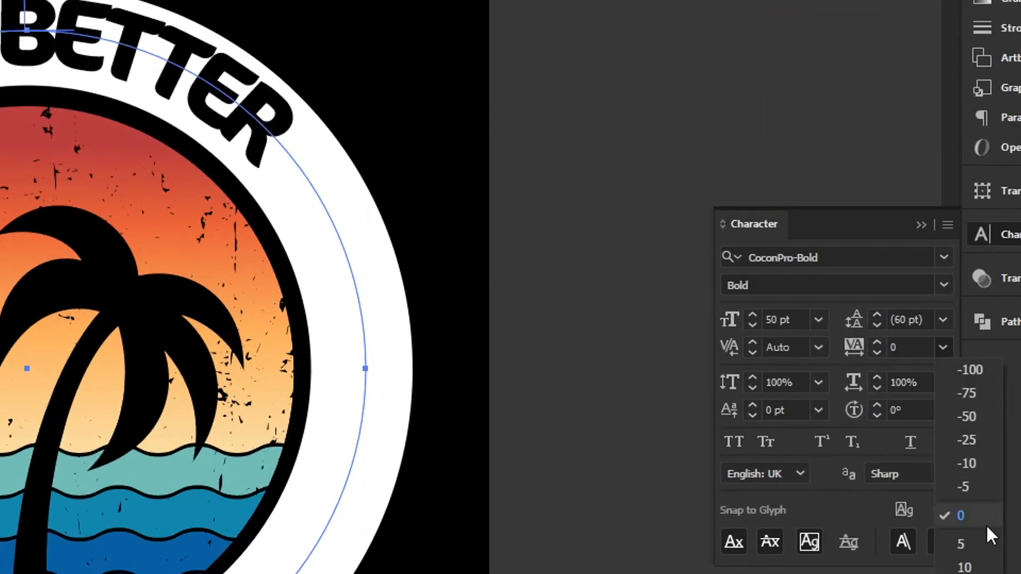
click(965, 573)
click(414, 131)
scroll(274, 171, down, 1)
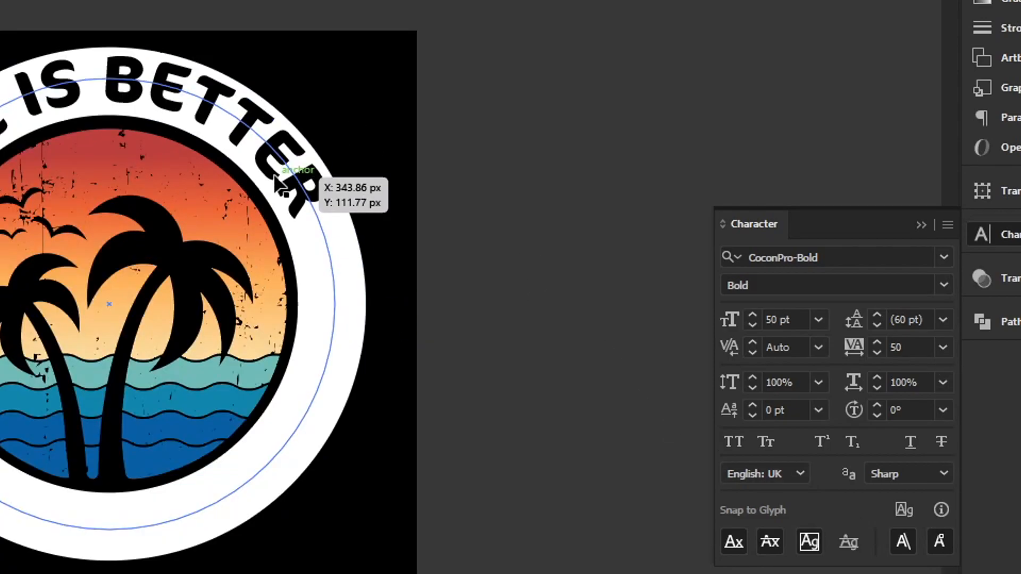
- Scale the circular text down around its centre to about 337 px wide so the letters sit evenly within the white ring
scroll(208, 98, up, 1)
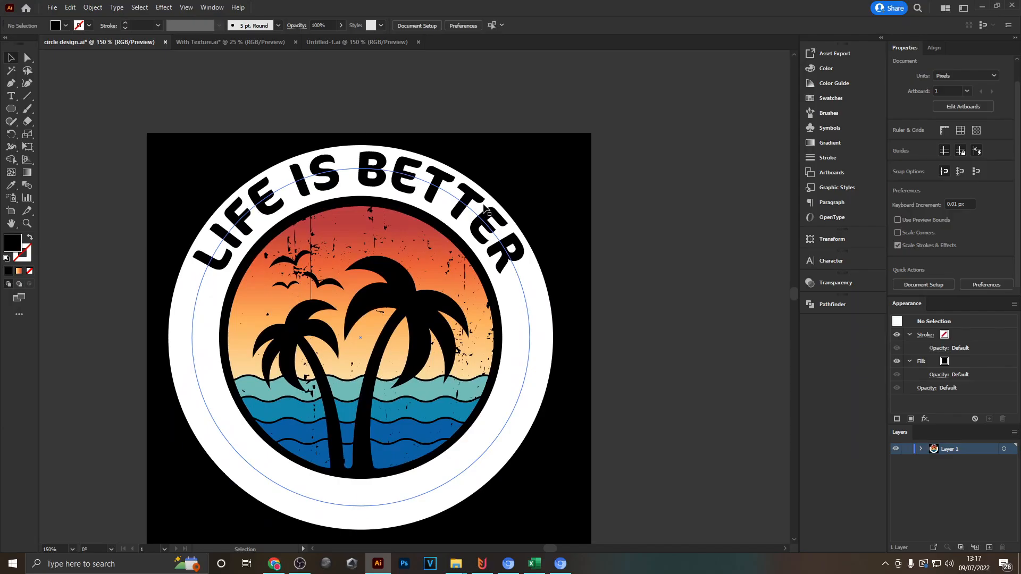
click(485, 209)
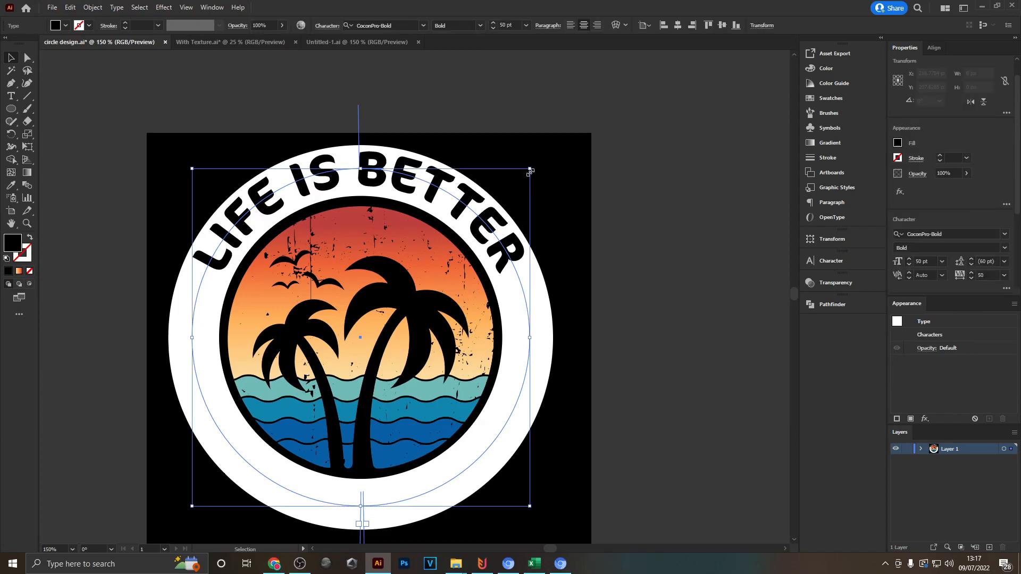
click(615, 238)
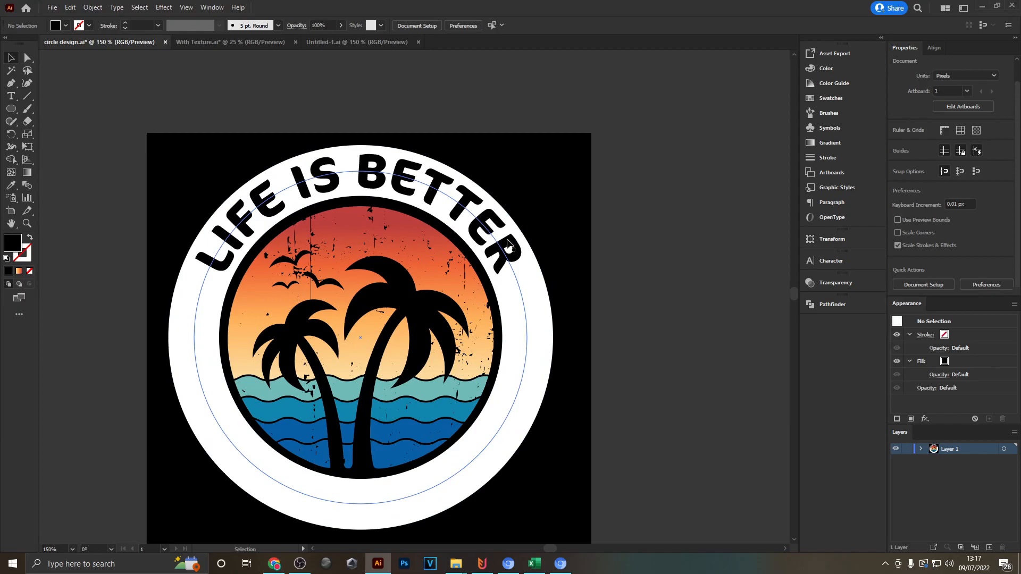
- Paste a copy of the circular "LIFE IS BETTER" text in front and rotate it by 180° to the bottom of the ring
click(482, 227)
key(a)
key(ctrl+f)
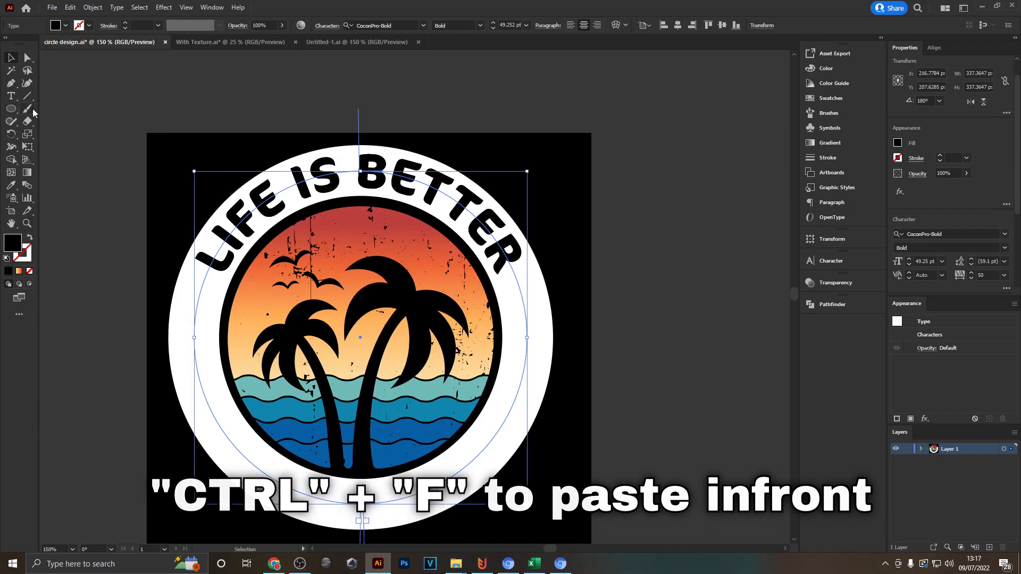
click(12, 134)
double_click(13, 137)
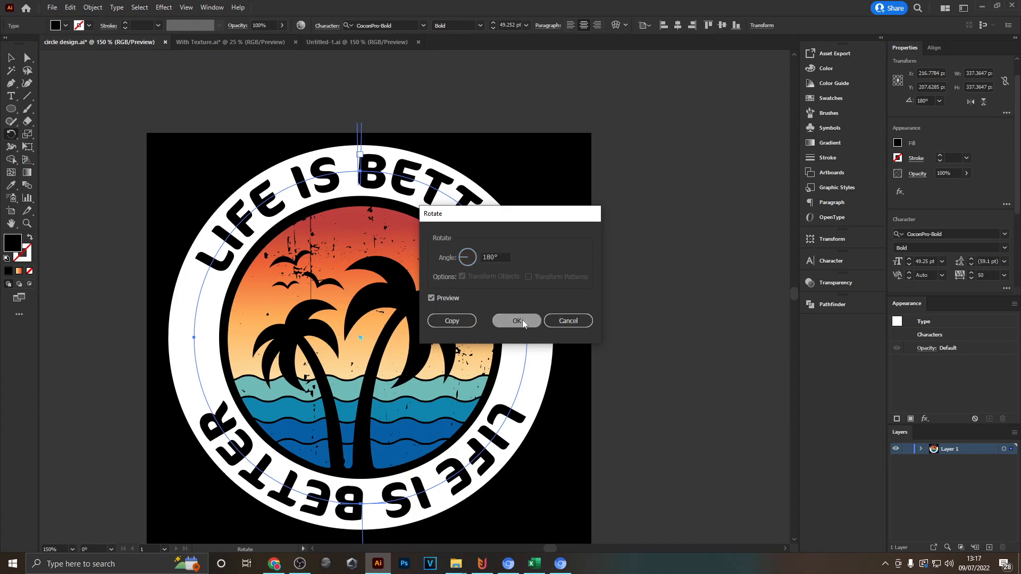
click(522, 323)
click(13, 58)
drag(625, 410, 643, 349)
click(611, 378)
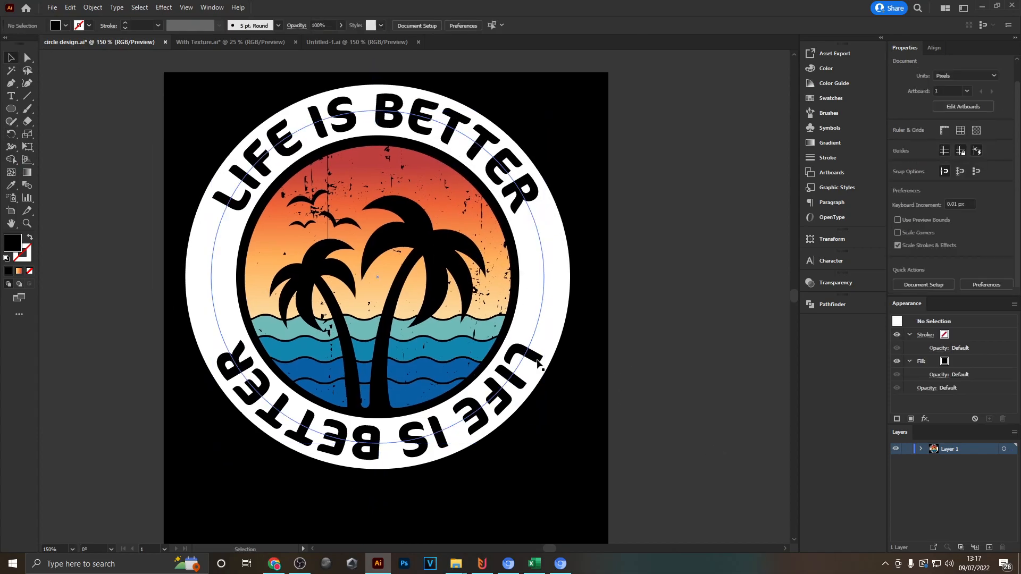
drag(559, 427, 581, 434)
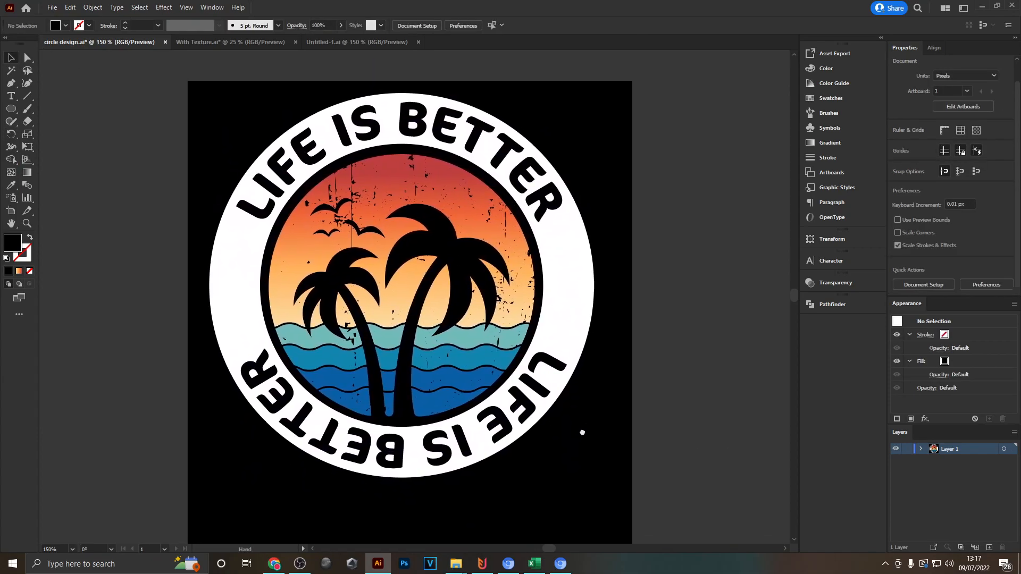
- Apply Flip in the Type on a Path options to the lower "LIFE IS BETTER" text so it reads upright
click(509, 429)
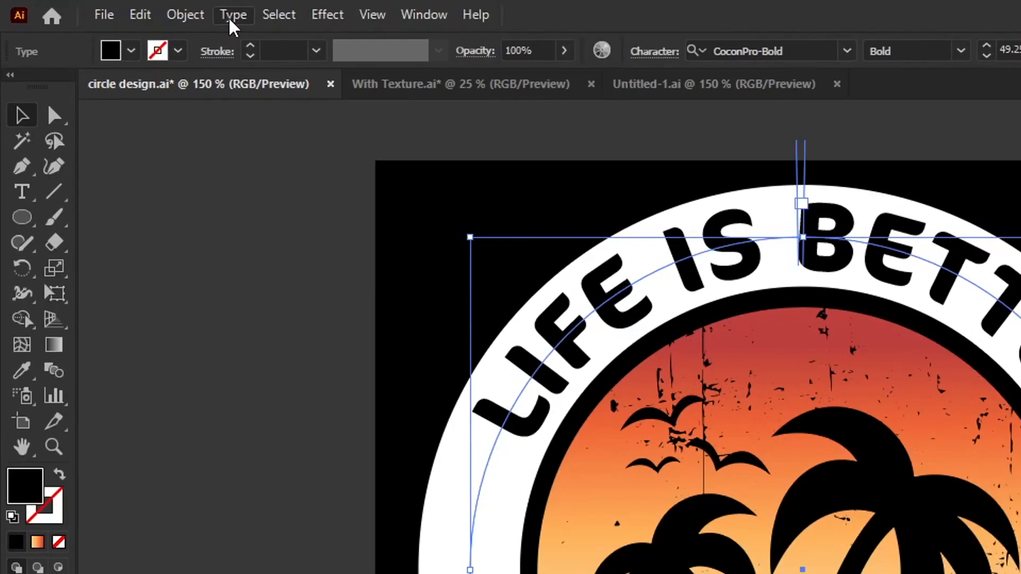
click(117, 7)
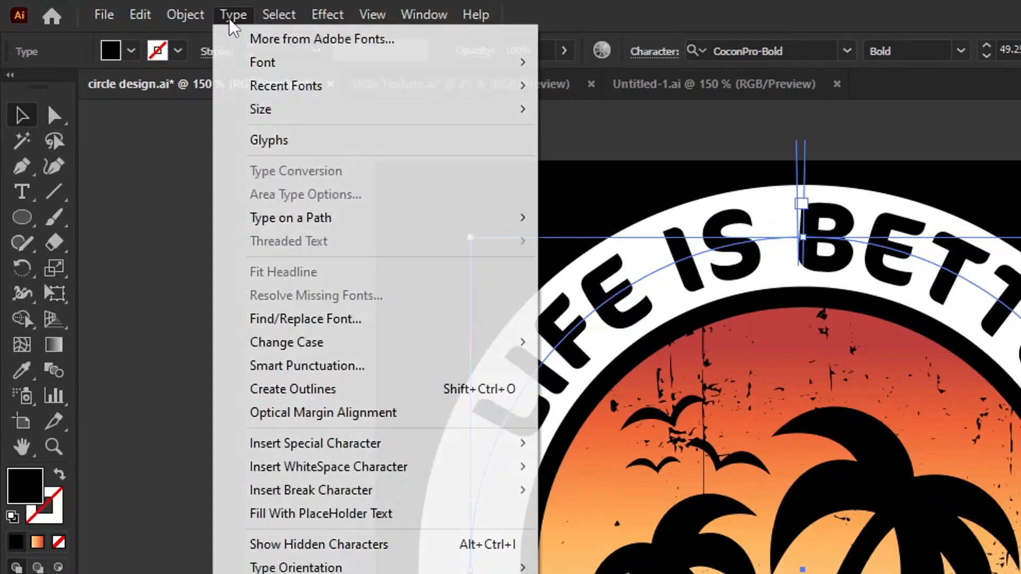
mouse_move(356, 217)
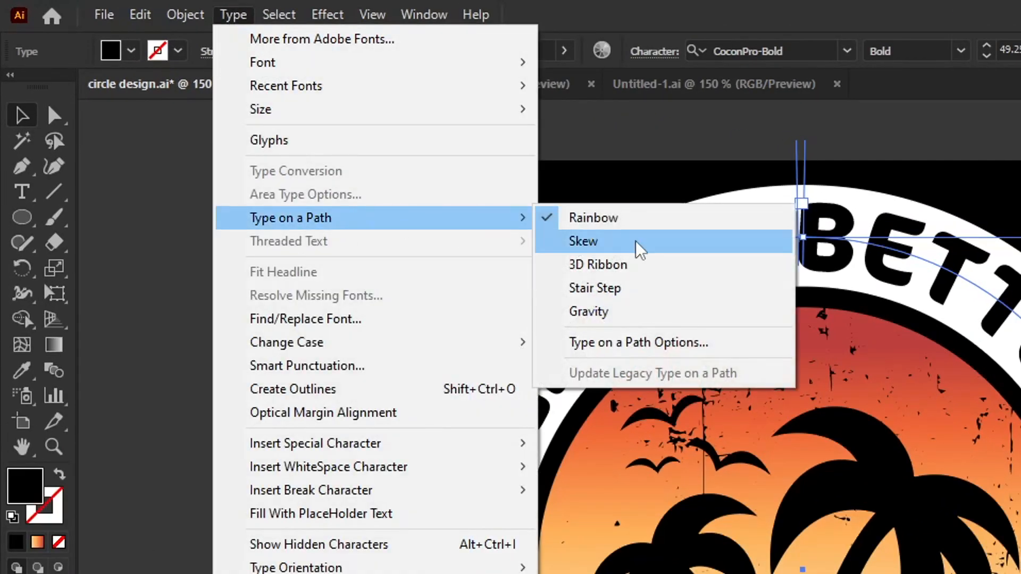
click(649, 343)
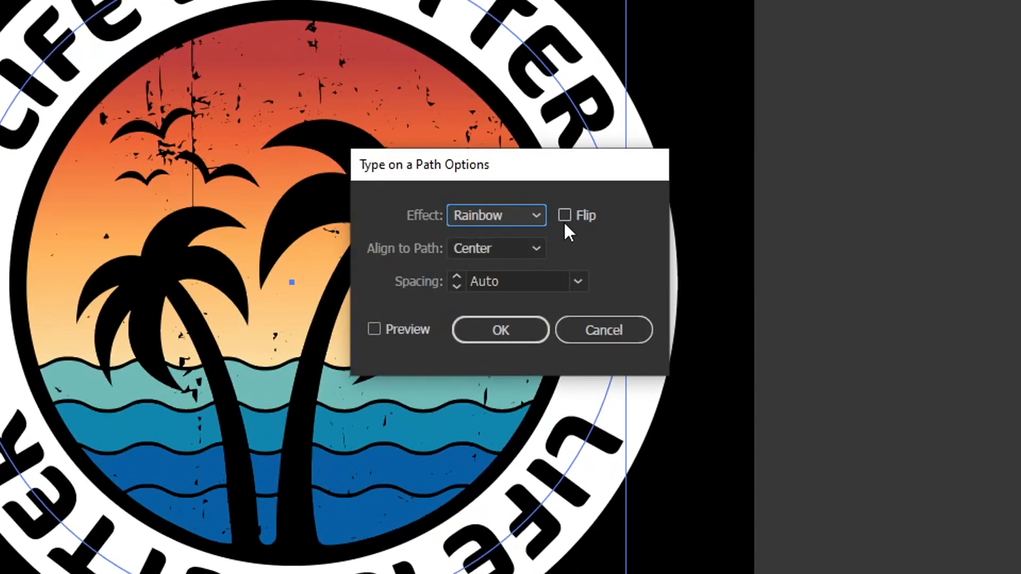
click(564, 216)
click(517, 336)
scroll(452, 482, up, 2)
click(479, 483)
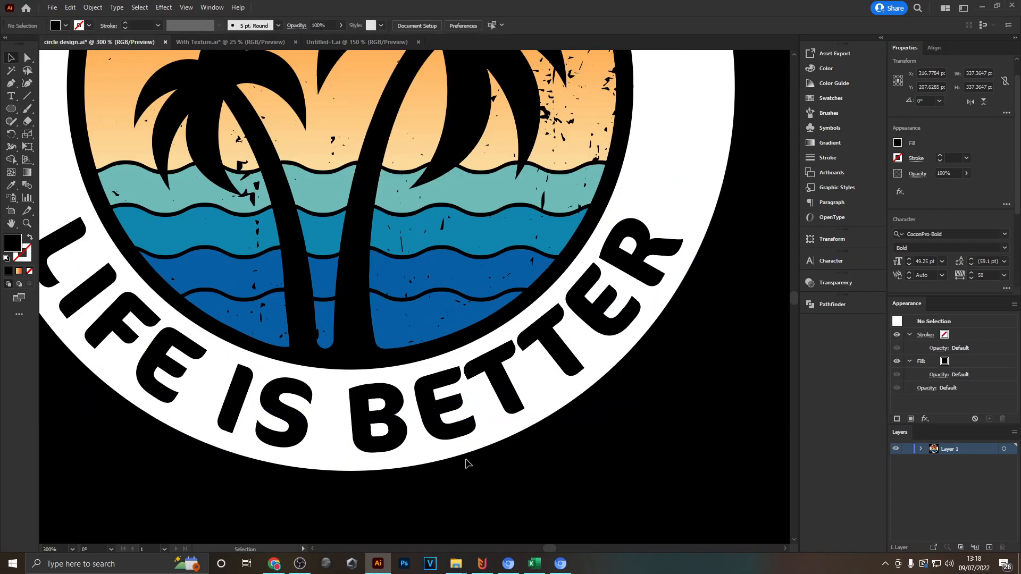
- Replace the lower curved text with "AT THE BEACH"
scroll(404, 463, up, 2)
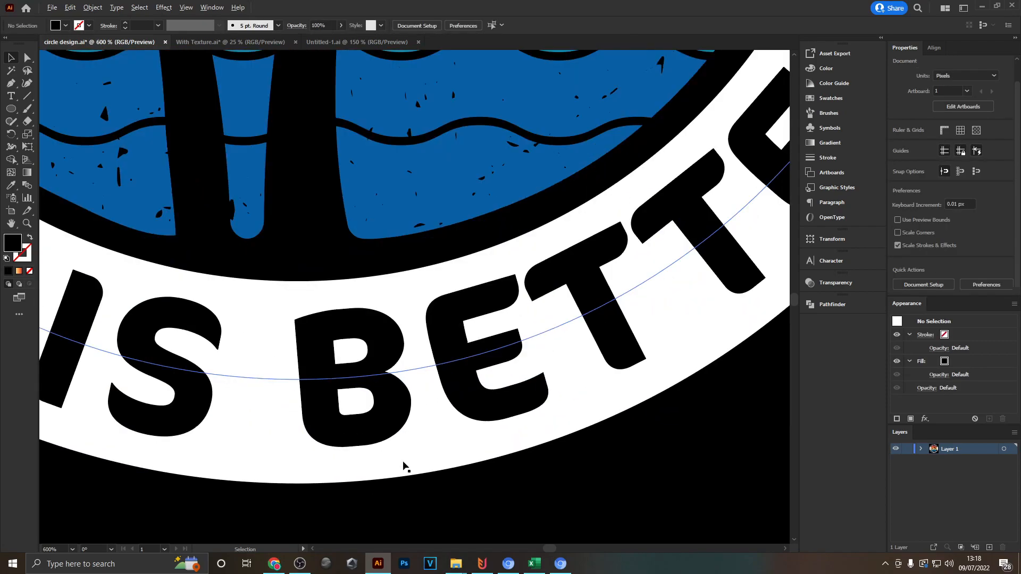
scroll(403, 466, down, 4)
drag(529, 417, 638, 432)
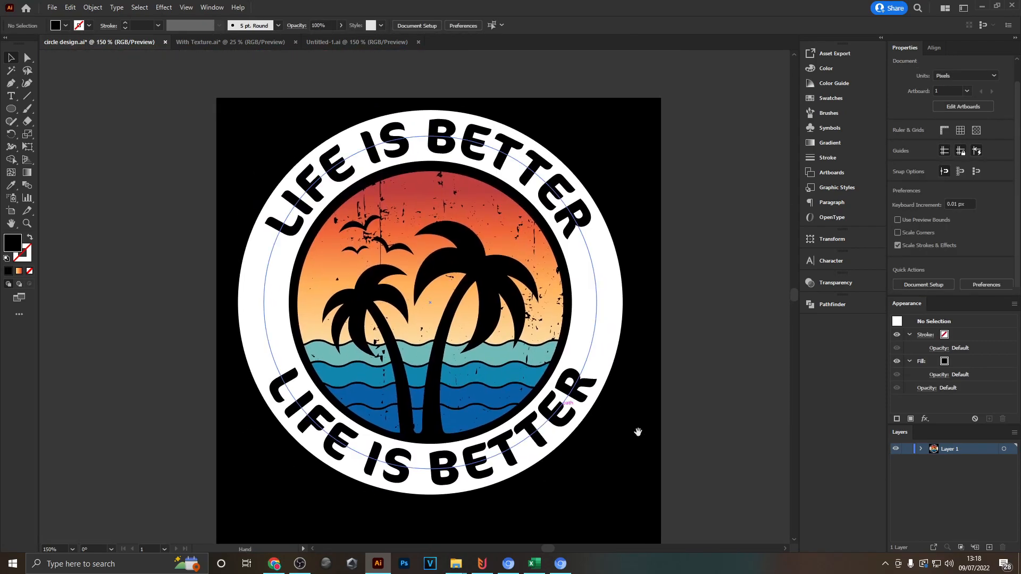
double_click(540, 461)
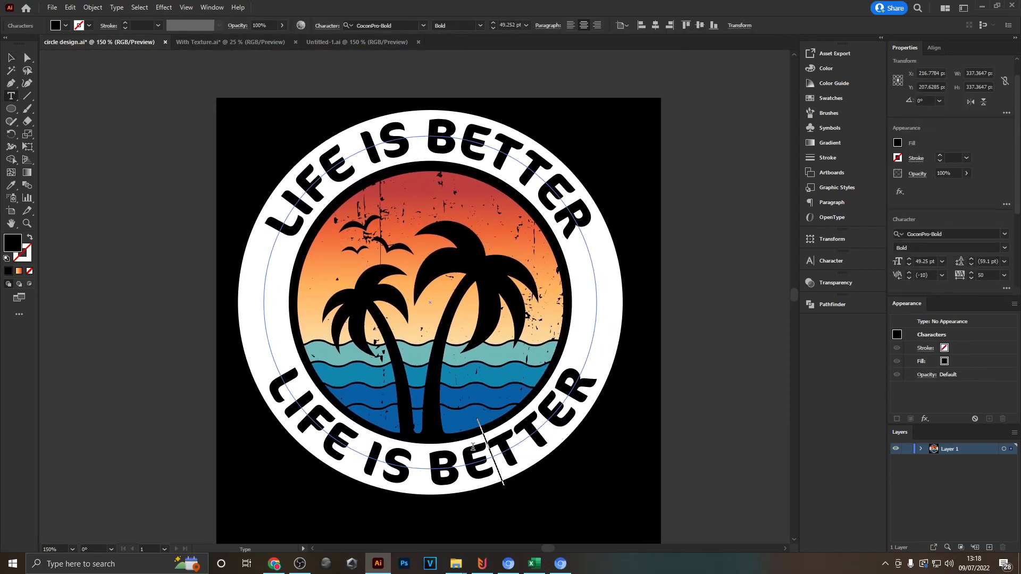
key(ctrl+a)
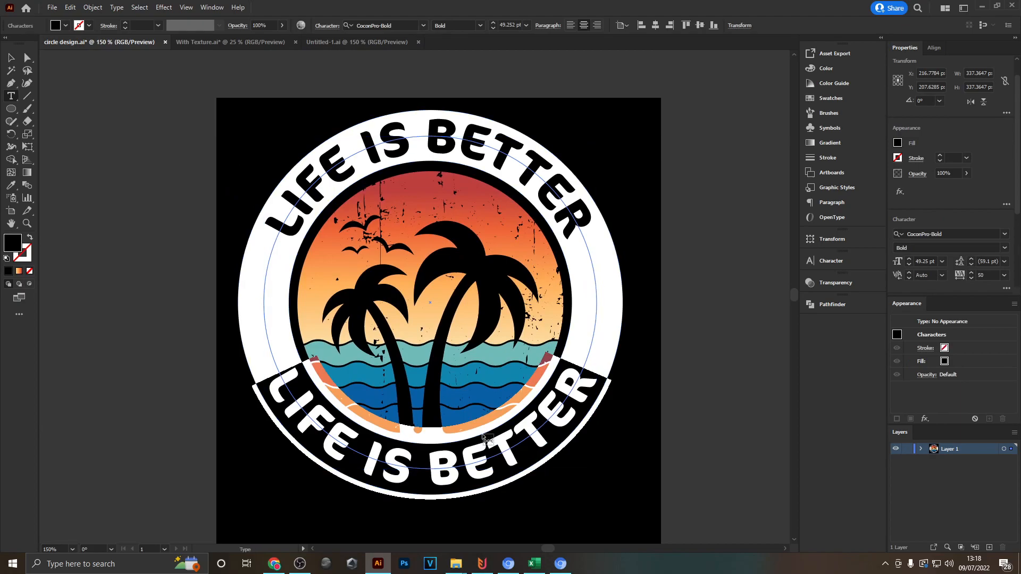
text(AT THE BEACH)
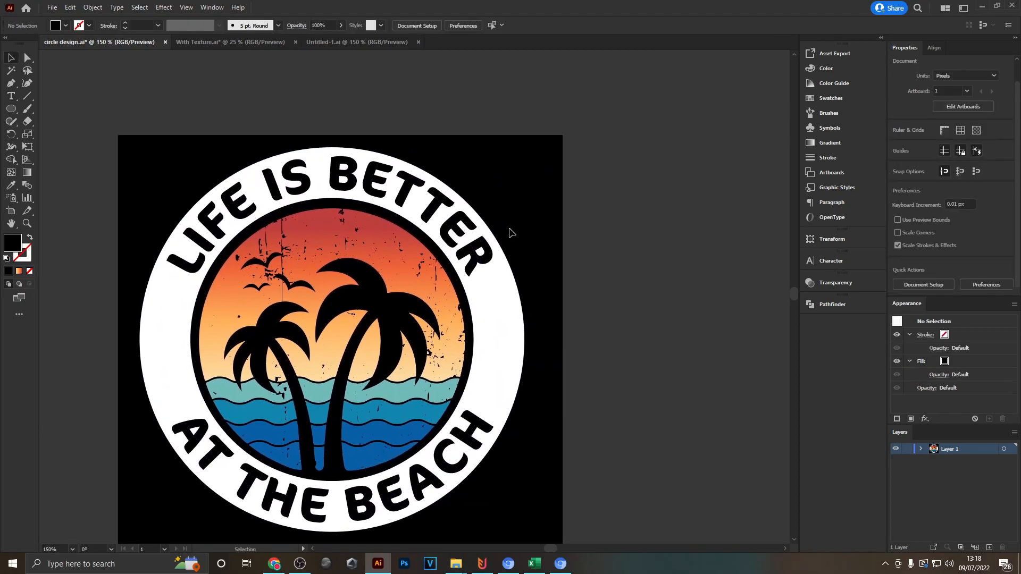
scroll(564, 270, down, 1)
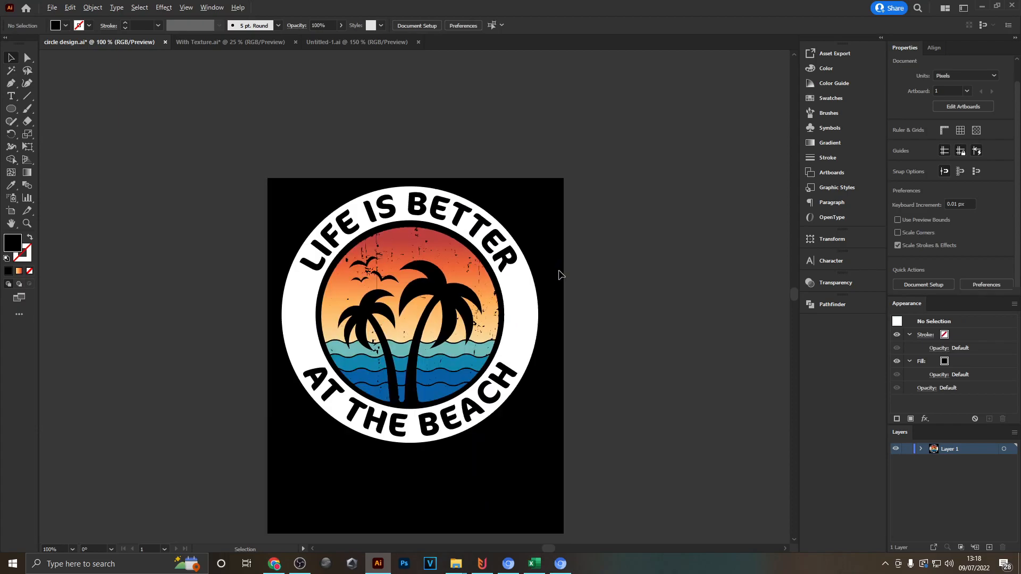
scroll(516, 314, up, 1)
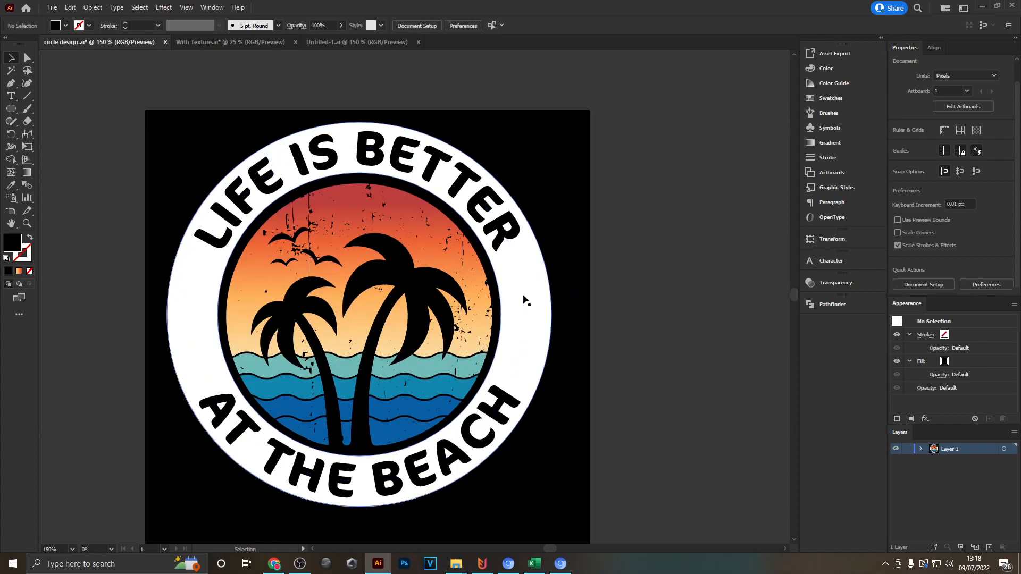
scroll(591, 362, down, 2)
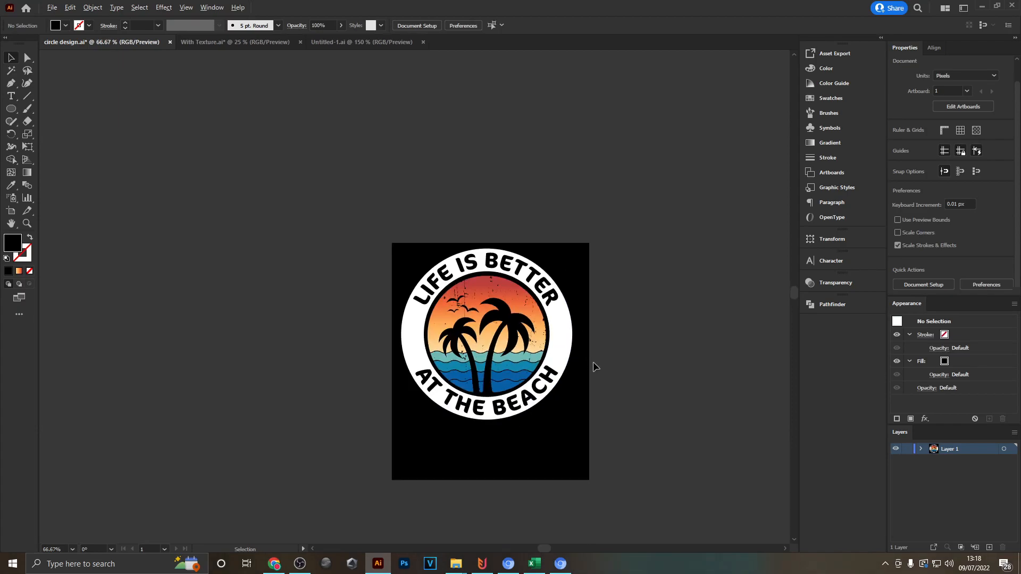
scroll(593, 362, up, 1)
scroll(368, 342, up, 1)
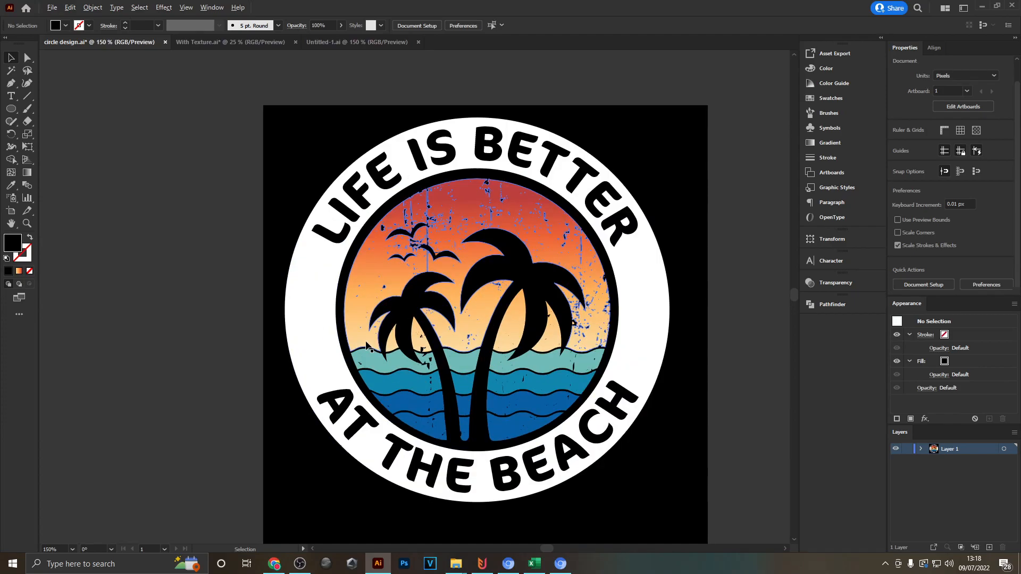
- Draw a black five-pointed star on the left side of the white ring, between the two texts, and centre it across the ring's width
drag(10, 109, 58, 162)
scroll(326, 304, up, 3)
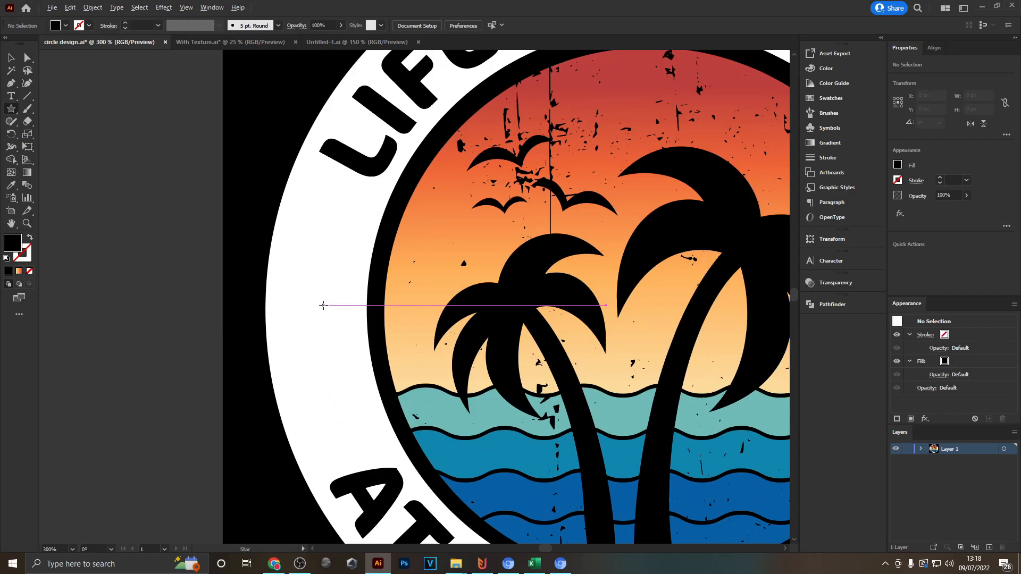
drag(307, 315, 342, 254)
click(12, 59)
scroll(320, 348, up, 1)
drag(305, 300, 312, 306)
click(120, 366)
scroll(136, 366, down, 3)
scroll(194, 351, up, 4)
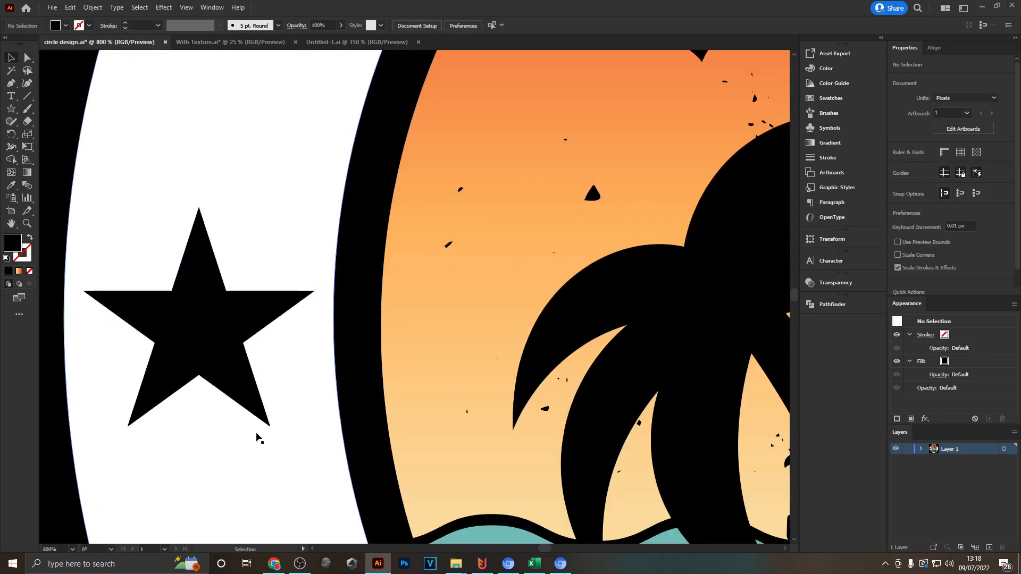
- Examine the star's placement on the white ring in relation to the curved texts and the palm scene
scroll(263, 409, down, 3)
scroll(270, 392, down, 1)
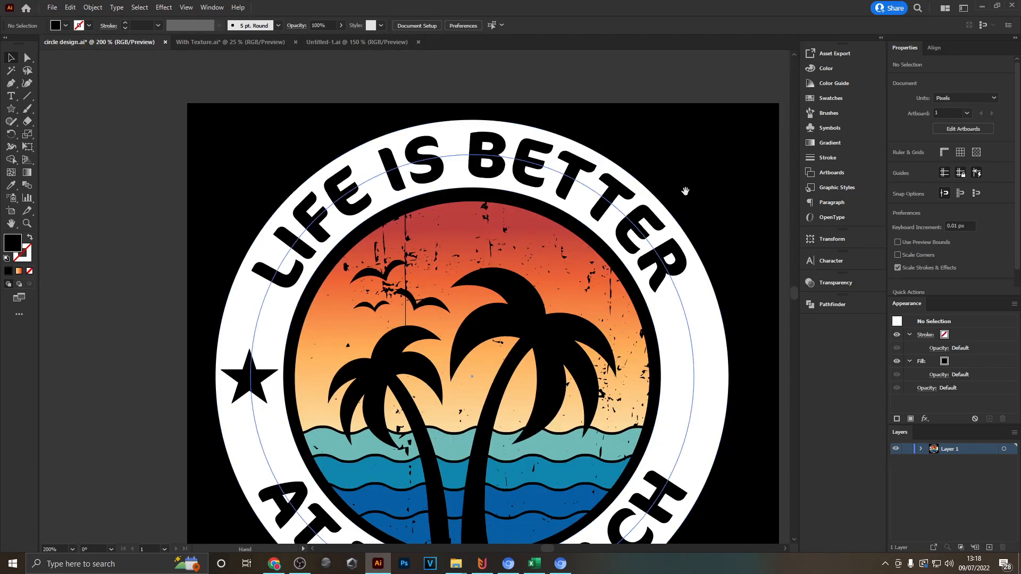
drag(685, 191, 586, 240)
scroll(553, 265, up, 4)
scroll(489, 367, down, 1)
scroll(498, 372, down, 3)
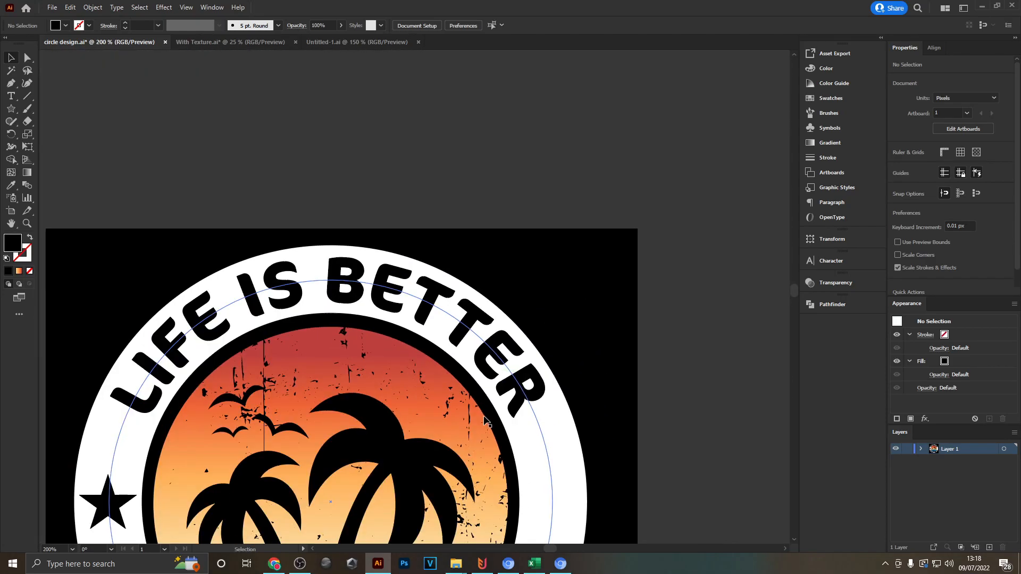
drag(486, 422, 485, 210)
scroll(319, 443, up, 4)
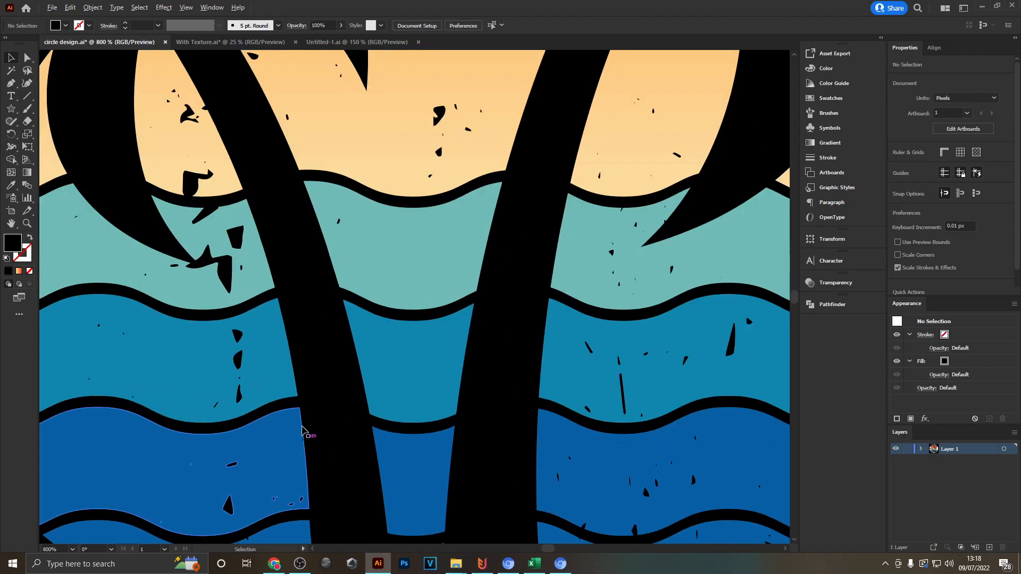
scroll(640, 326, down, 4)
scroll(453, 268, up, 4)
- Round all the corners of the black star slightly with the Direct Selection tool
click(453, 266)
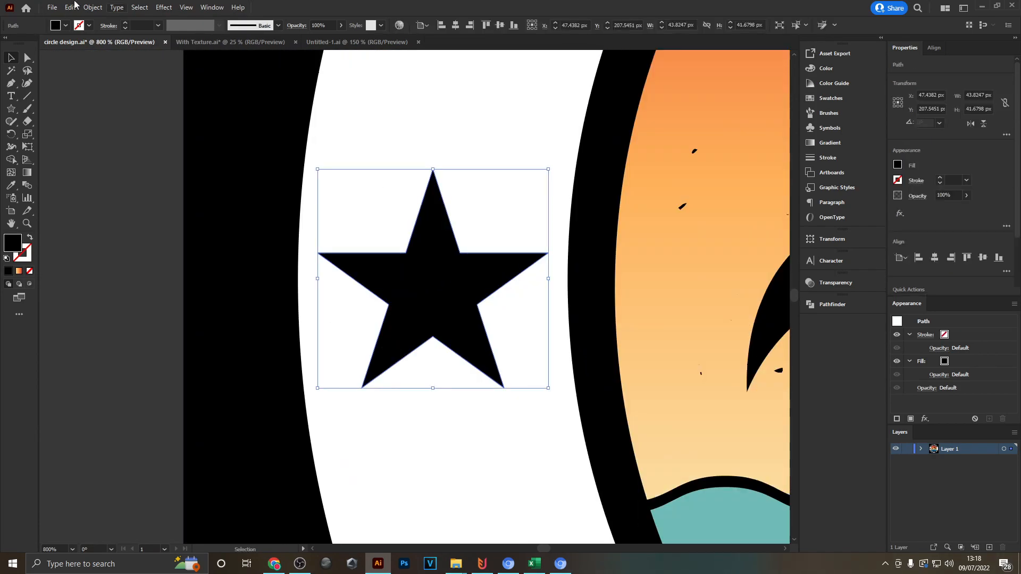
click(28, 58)
click(85, 117)
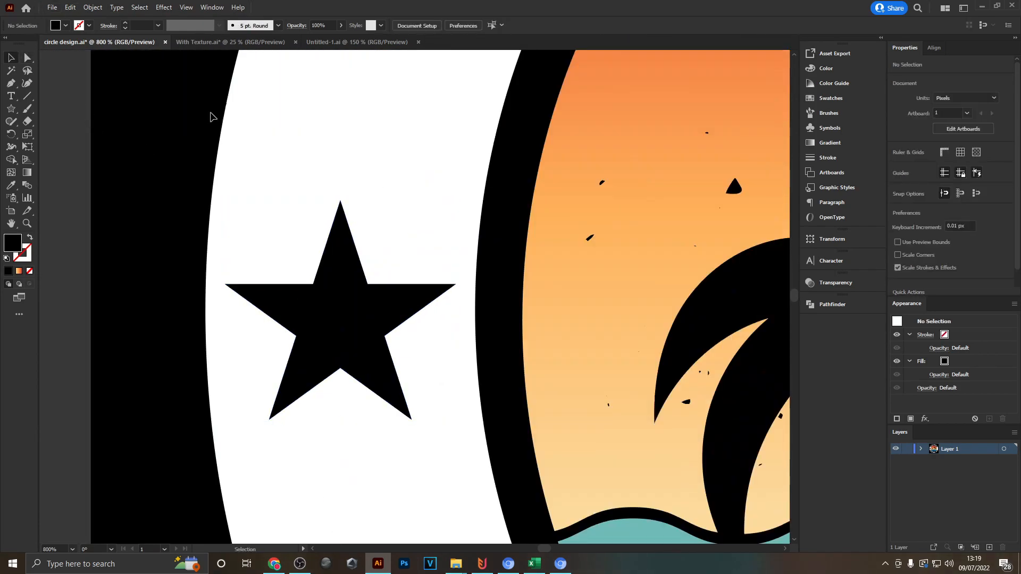
click(339, 285)
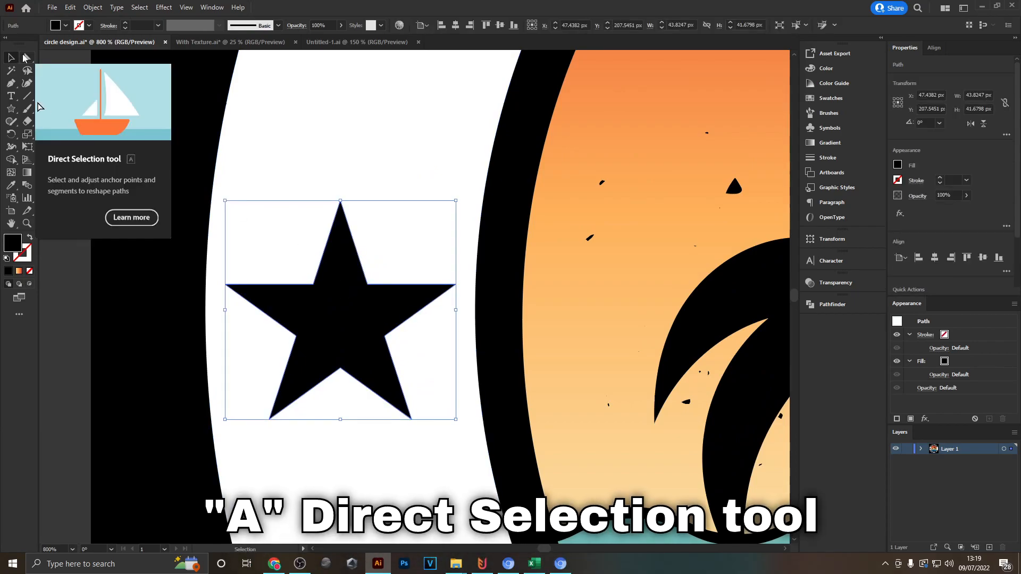
click(27, 57)
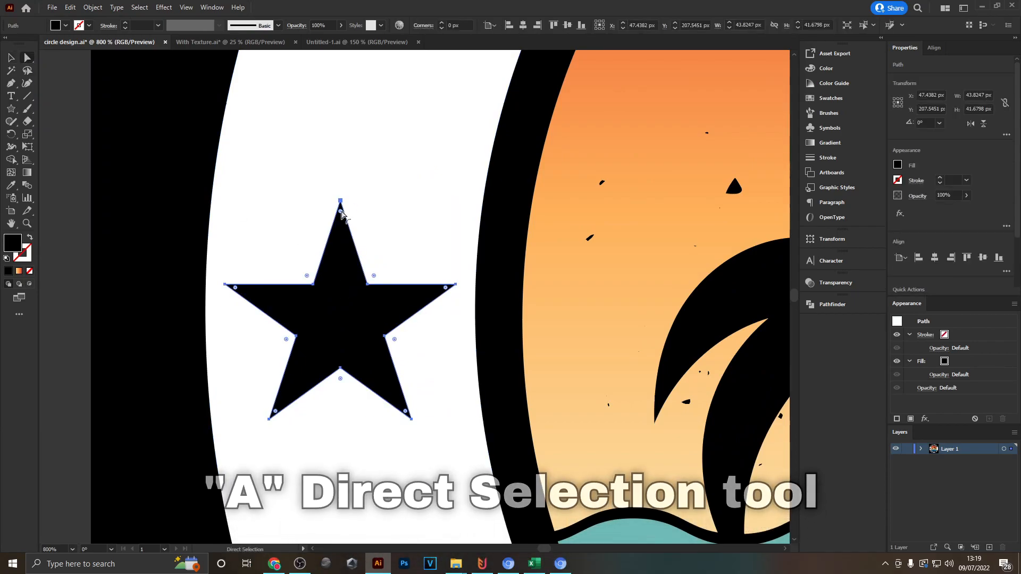
scroll(223, 274, up, 5)
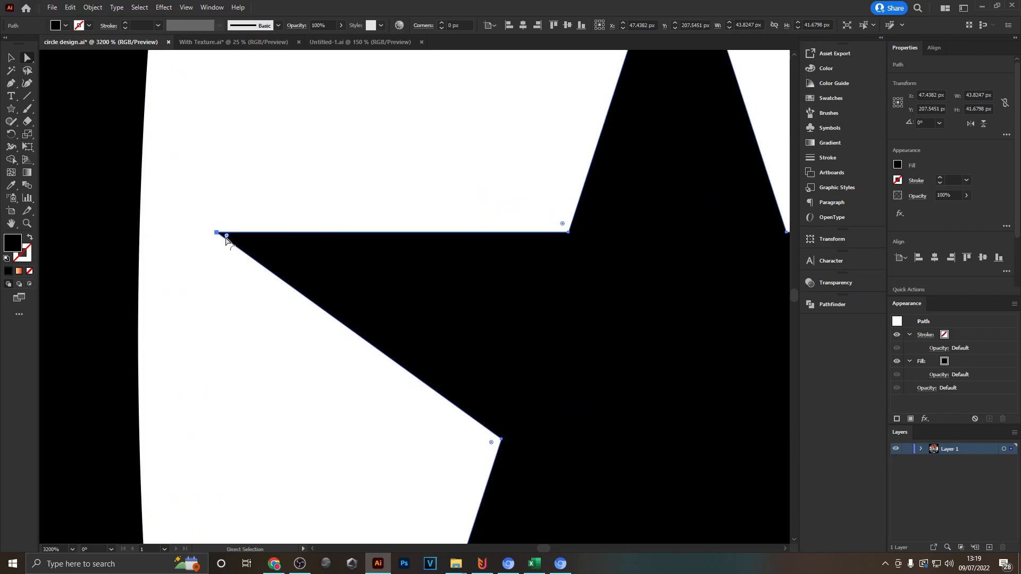
scroll(226, 239, down, 2)
drag(226, 238, 264, 254)
key(ctrl+0)
click(73, 70)
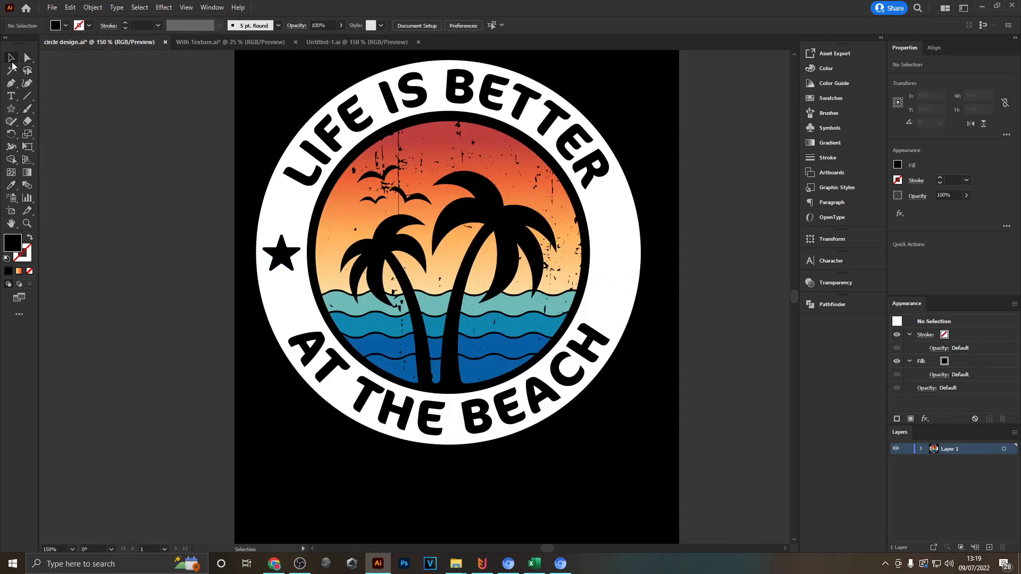
- Place a copy of the rounded star at the same height on the opposite side of the white ring
scroll(565, 298, up, 1)
click(195, 247)
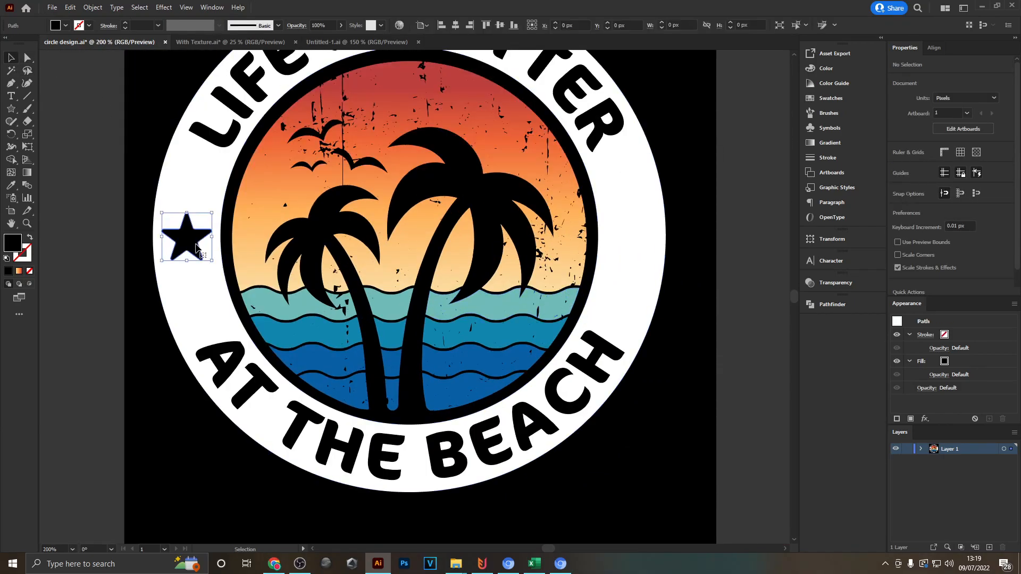
click(186, 231)
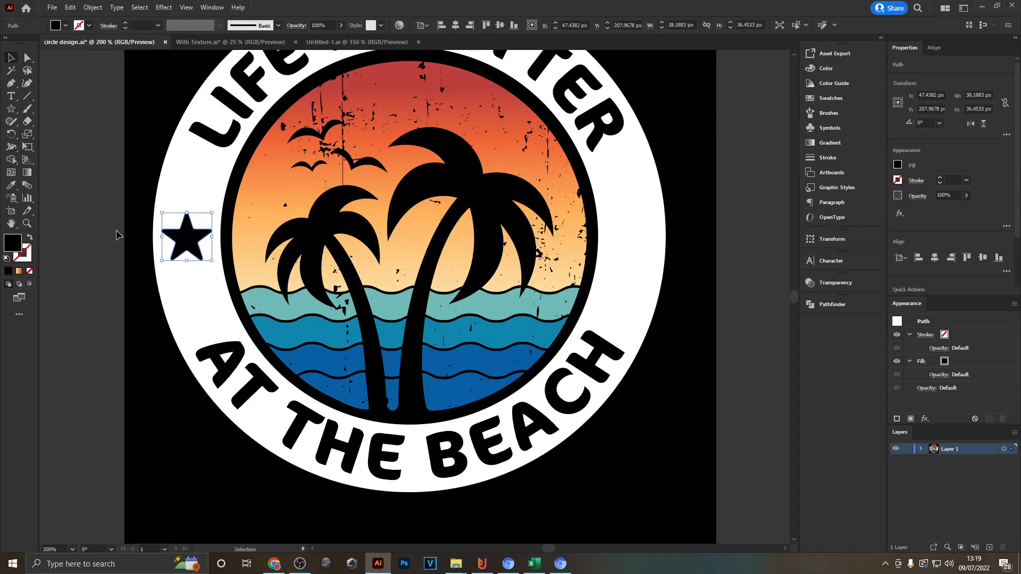
drag(188, 244, 629, 243)
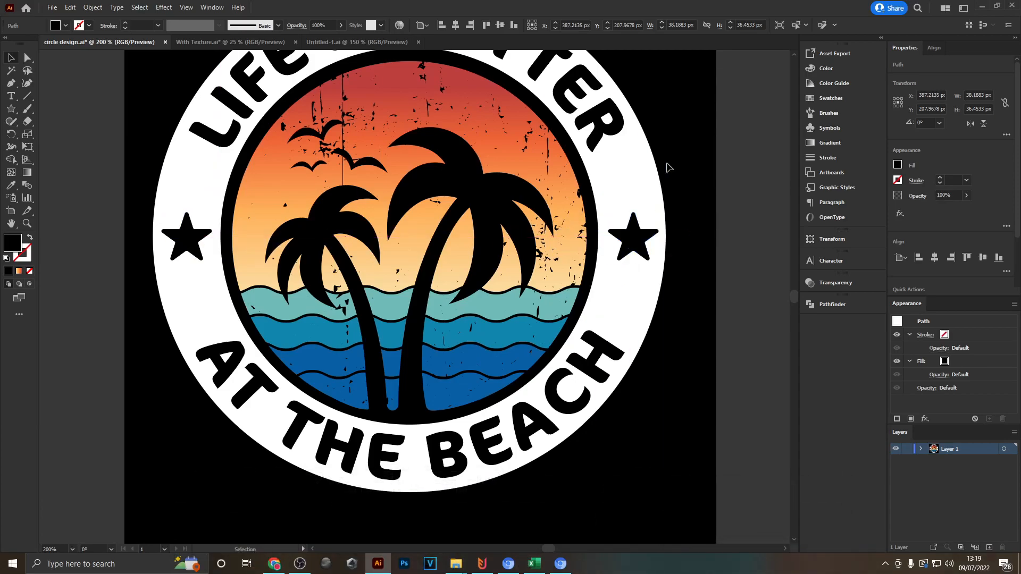
key(ctrl+0)
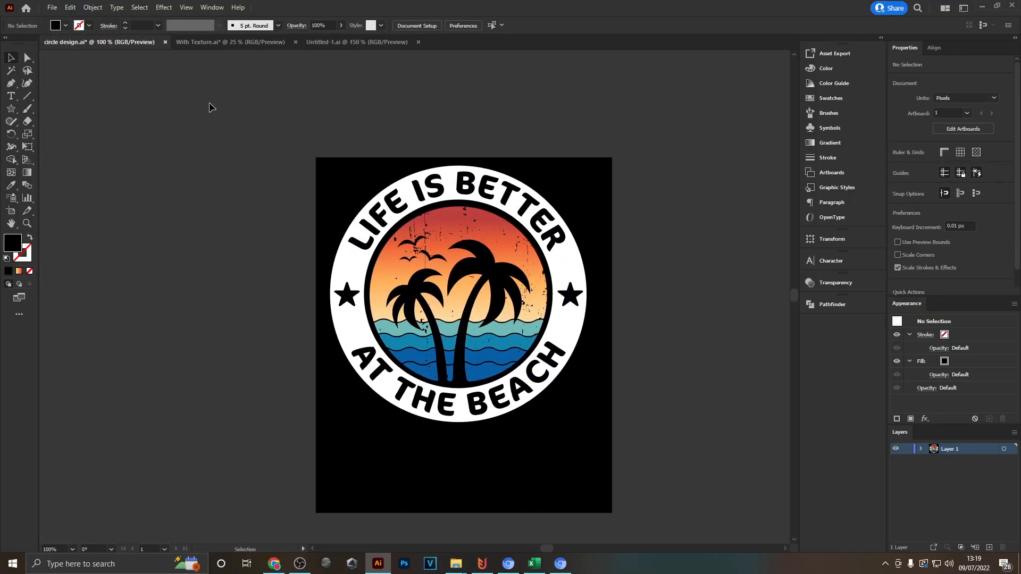
- Duplicate the complete badge without the black background and place the copy beside the artboard
drag(664, 466, 666, 463)
drag(516, 281, 249, 281)
drag(244, 134, 318, 129)
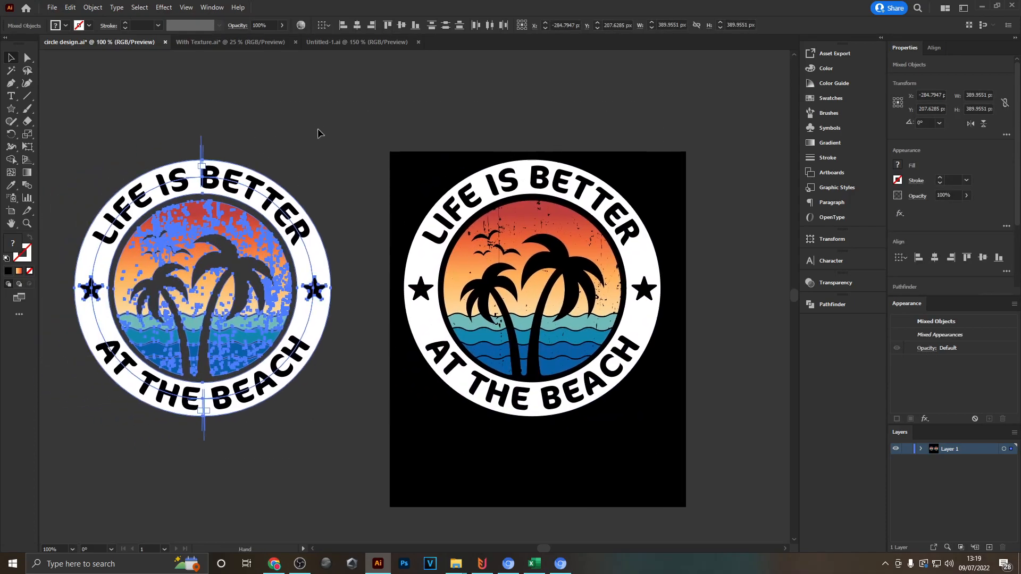
click(318, 129)
scroll(50, 268, up, 1)
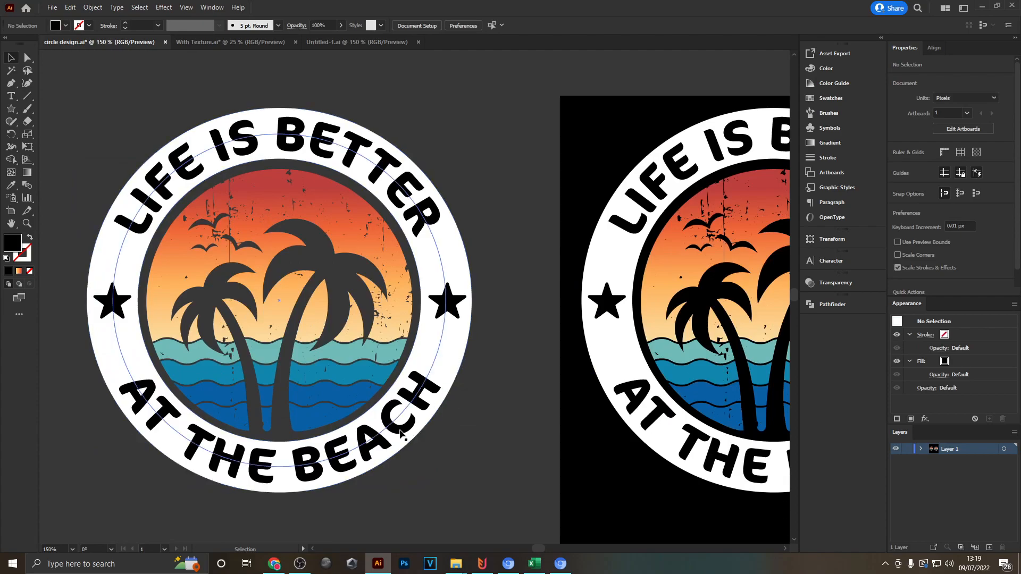
scroll(290, 294, down, 1)
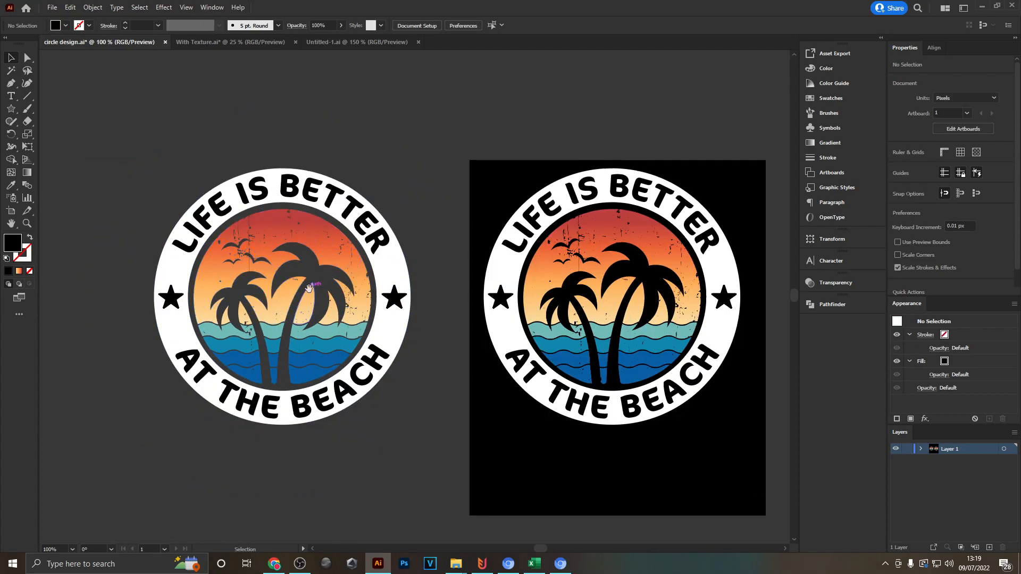
- Delete the palm tree sunset scene from the copied badge, keeping only its ring, texts and stars
drag(309, 292, 400, 307)
click(399, 303)
key(Delete)
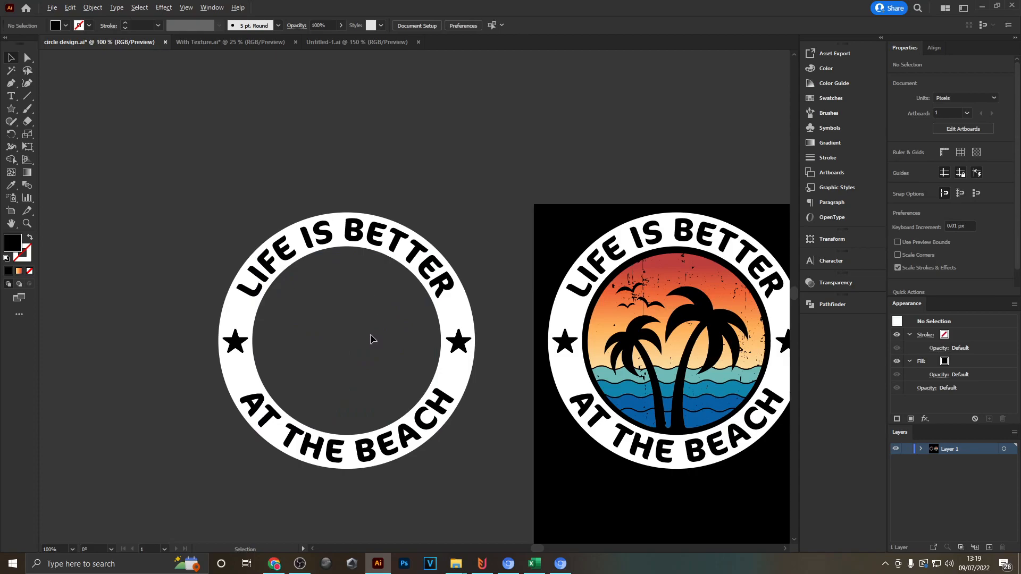
scroll(370, 334, up, 1)
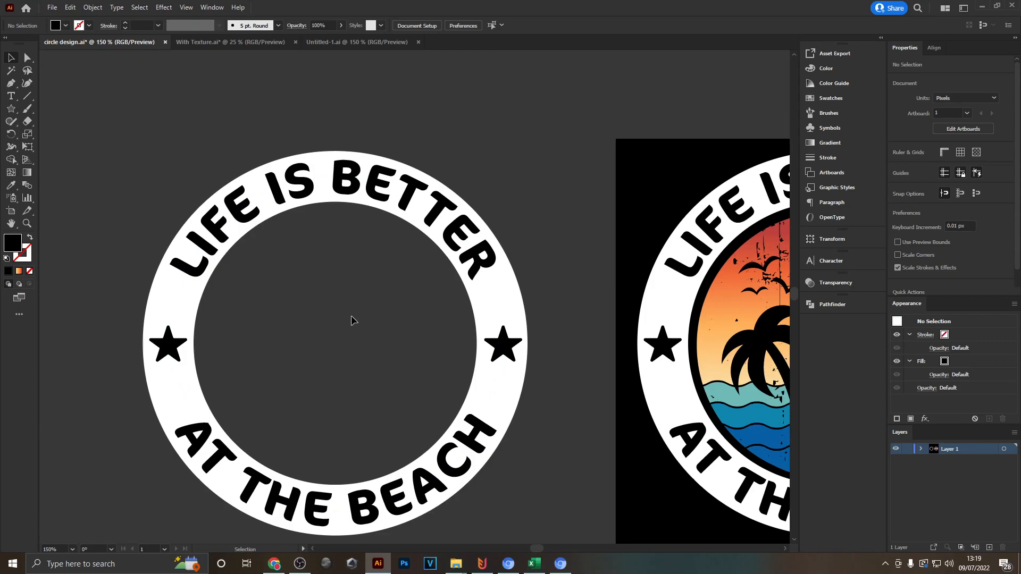
scroll(351, 320, down, 1)
click(475, 253)
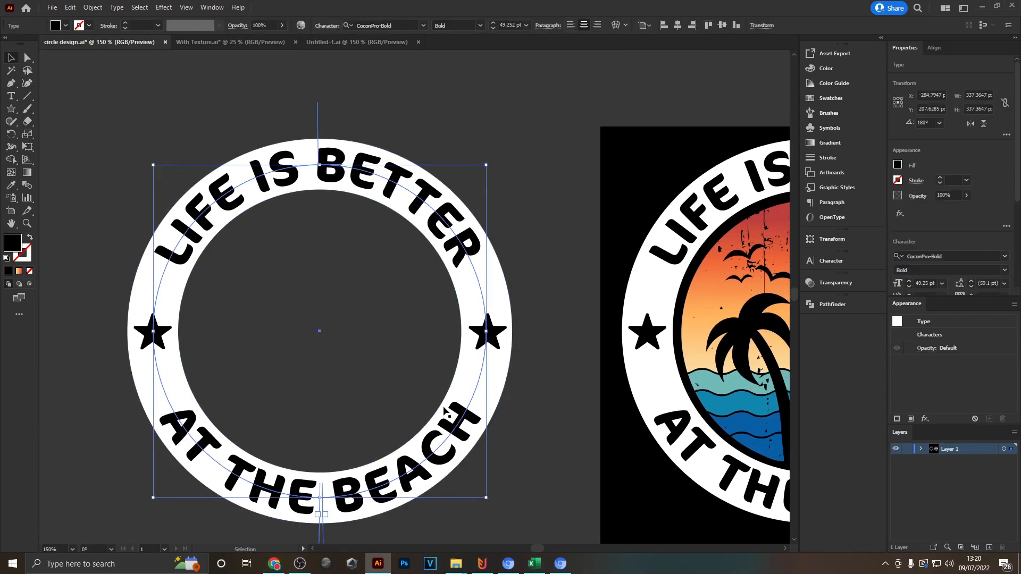
click(540, 262)
scroll(540, 261, down, 1)
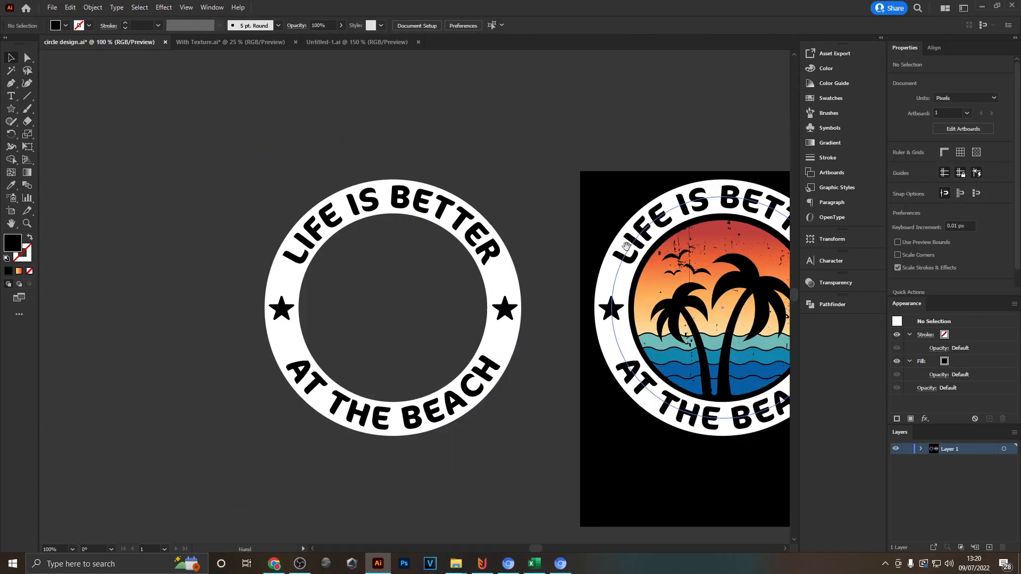
drag(627, 247, 598, 267)
drag(235, 186, 515, 449)
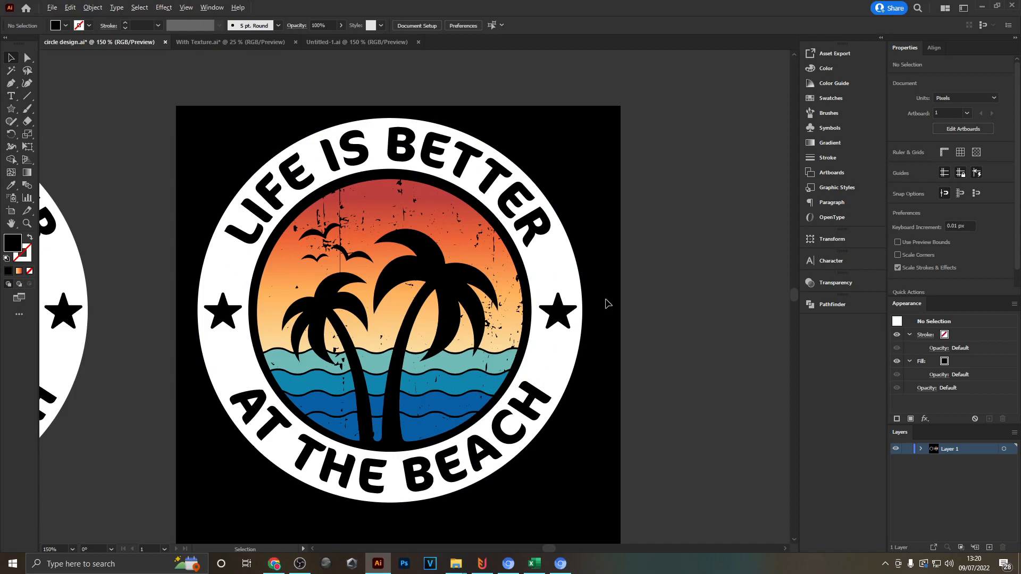
- Swap the white ring's fill and stroke on the artboard badge, and set the stroke weight to 4 pt
click(576, 266)
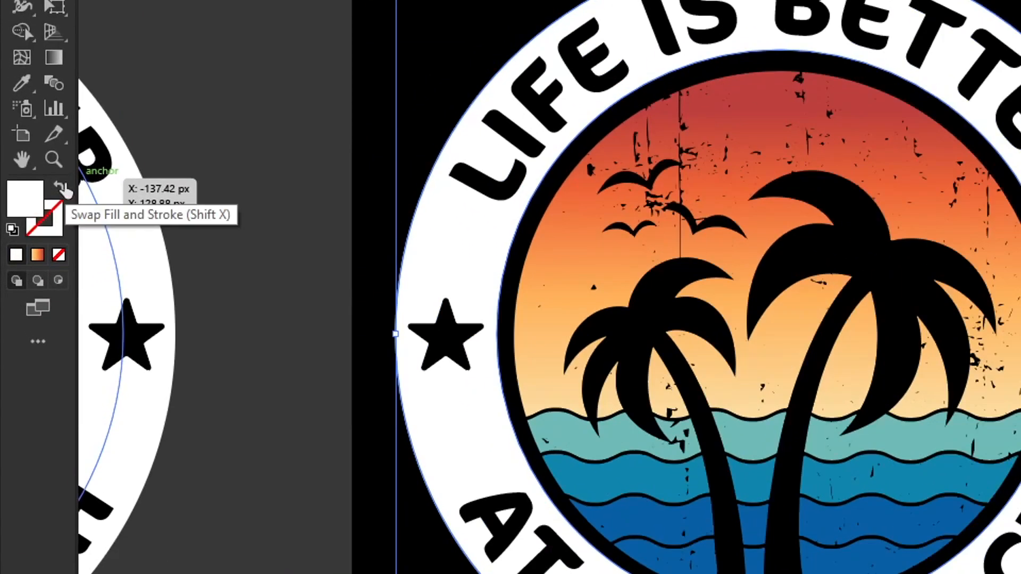
click(59, 190)
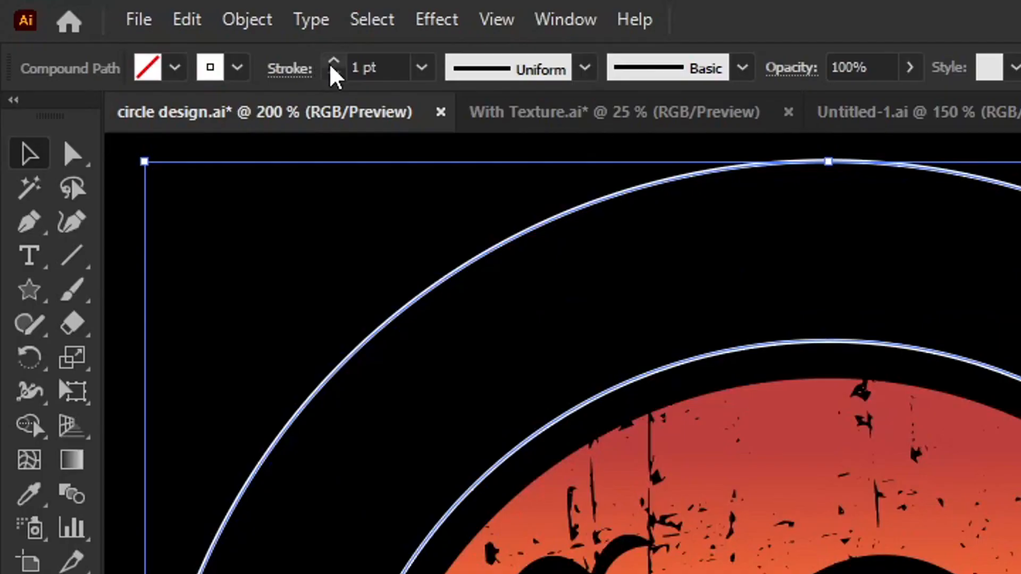
click(334, 61)
click(334, 62)
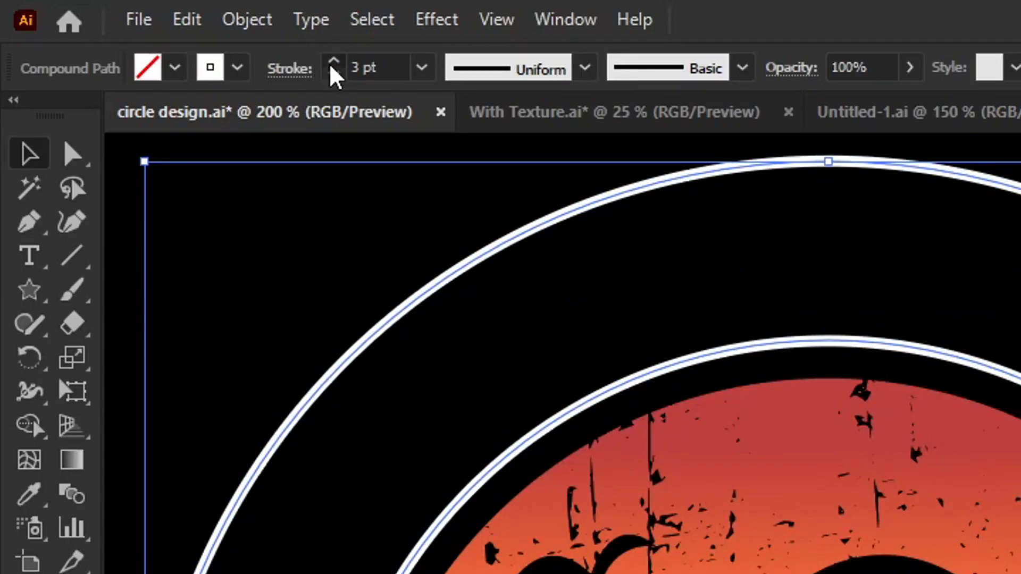
click(332, 64)
- Expand the outlined ring with both Fill and Stroke enabled
click(247, 20)
click(387, 355)
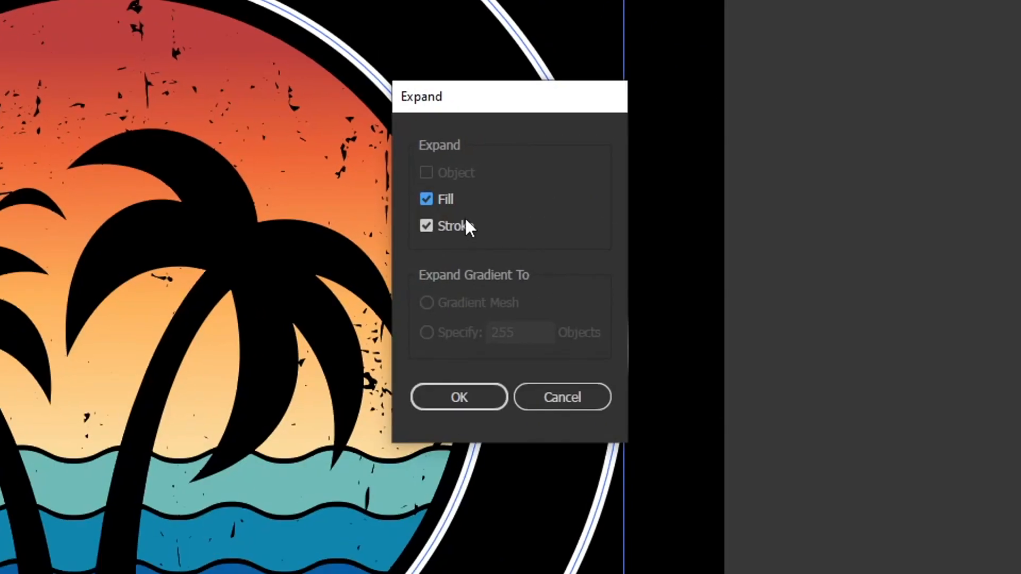
click(490, 403)
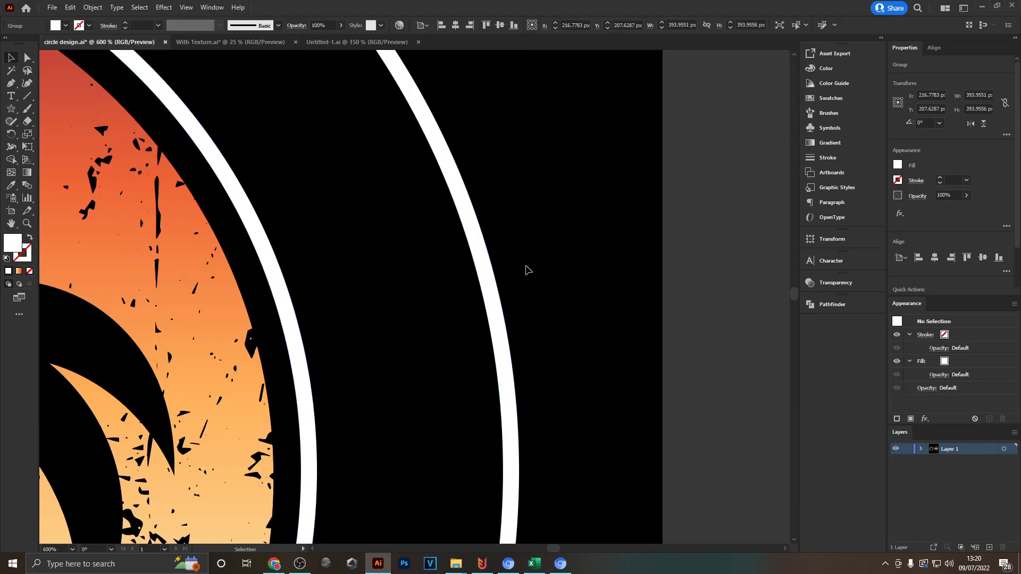
scroll(494, 262, down, 4)
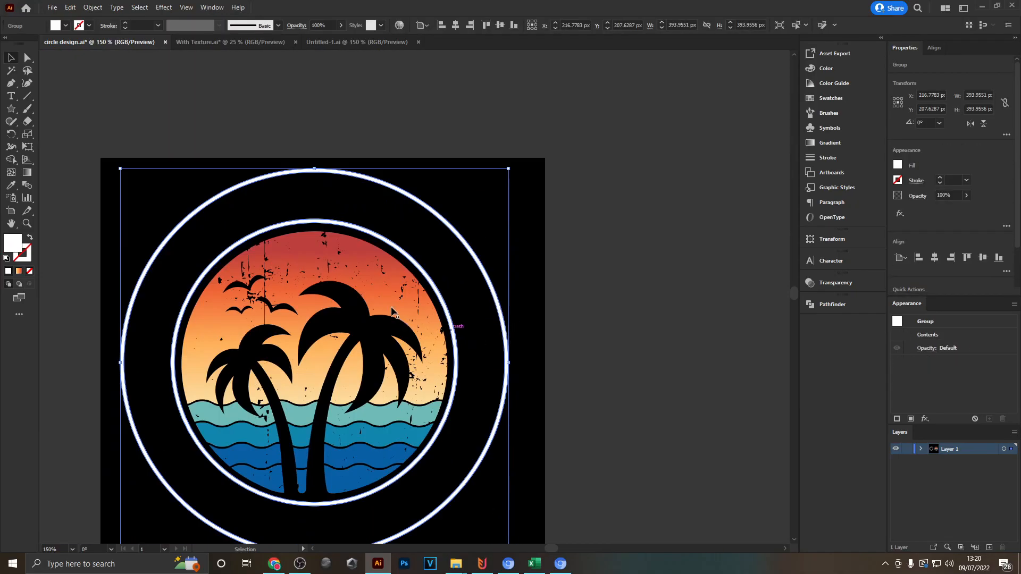
- Apply the sunset sky's orange gradient to the two expanded ring outlines with the Eyedropper tool
scroll(201, 364, up, 1)
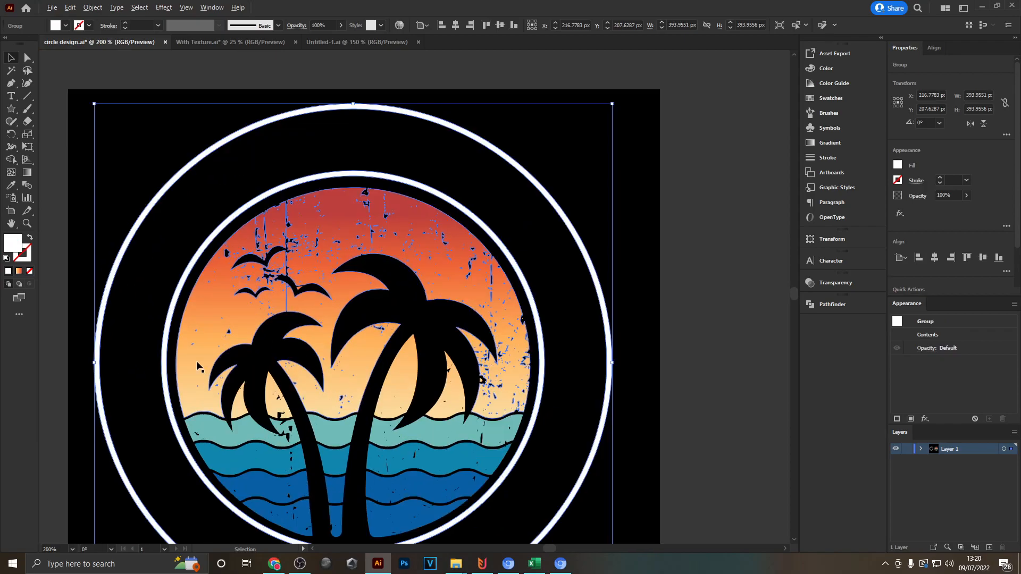
drag(389, 407, 354, 362)
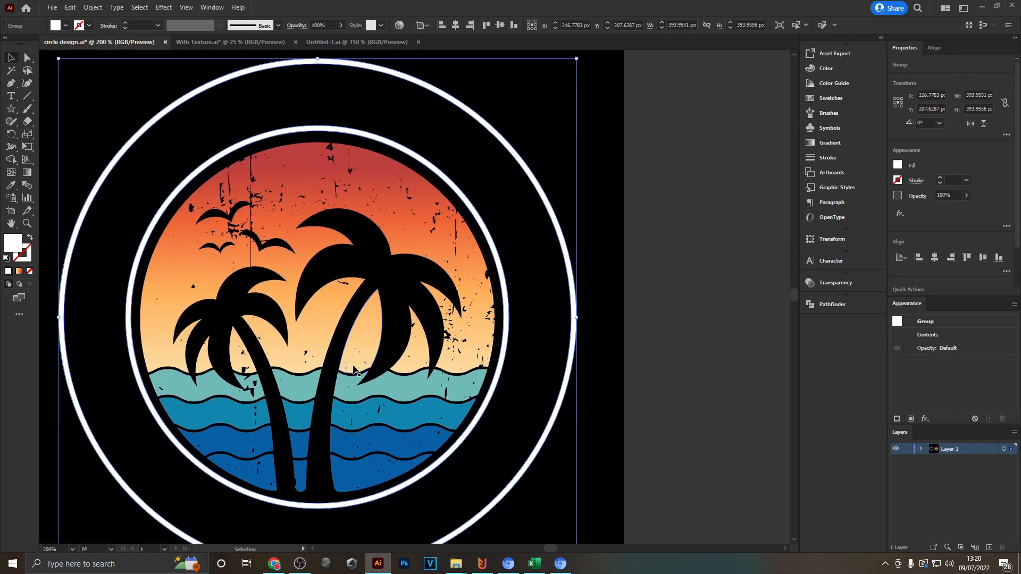
key(i)
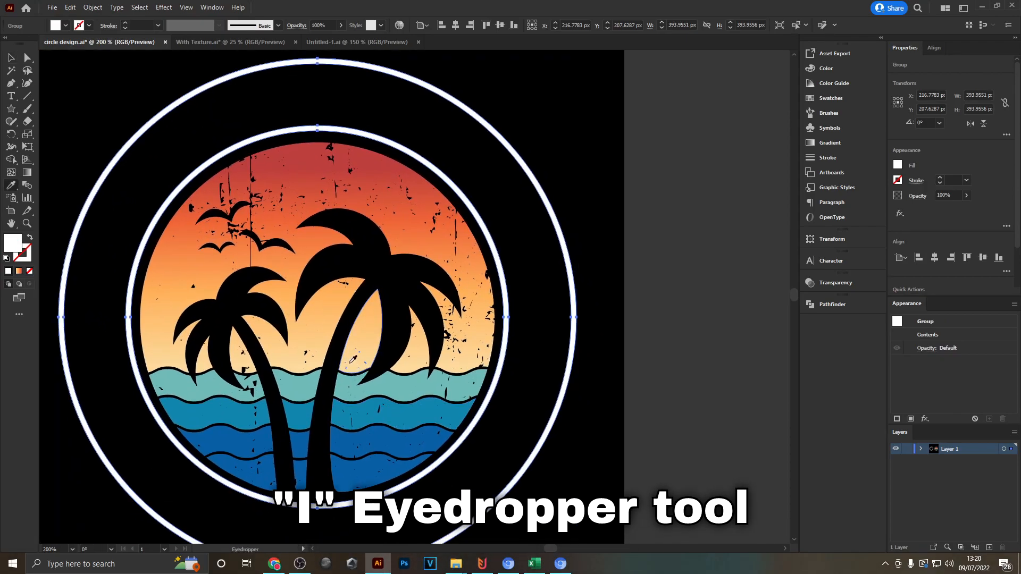
click(309, 346)
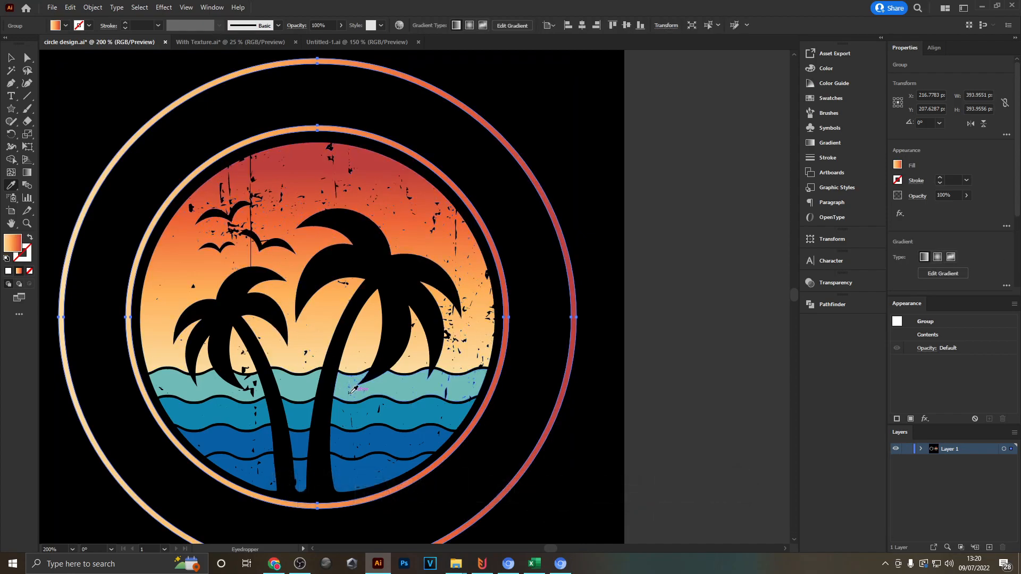
click(13, 57)
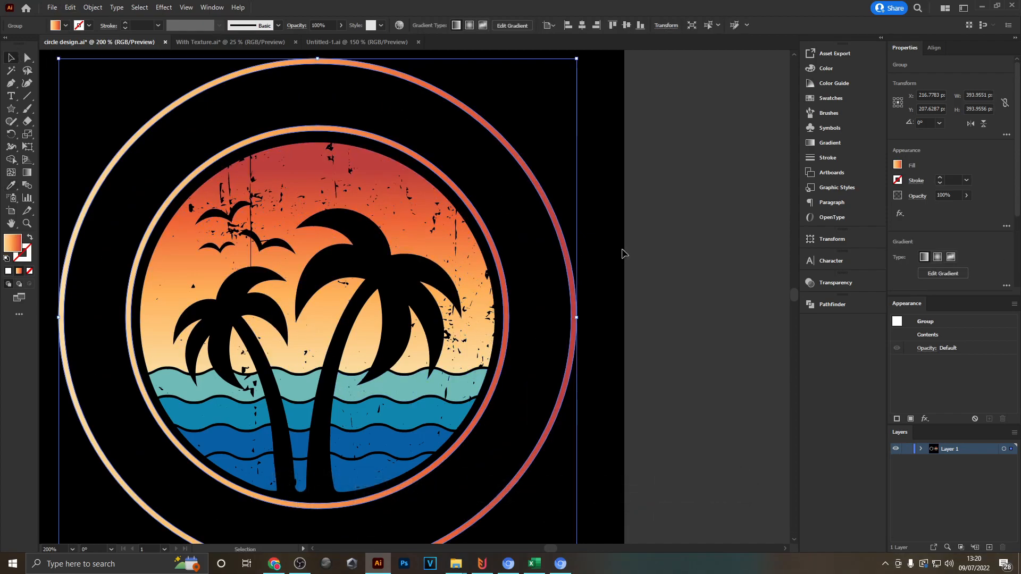
click(653, 242)
- Select both curved texts and the two stars on the artboard badge and fill them with white
scroll(649, 248, down, 2)
scroll(576, 282, up, 1)
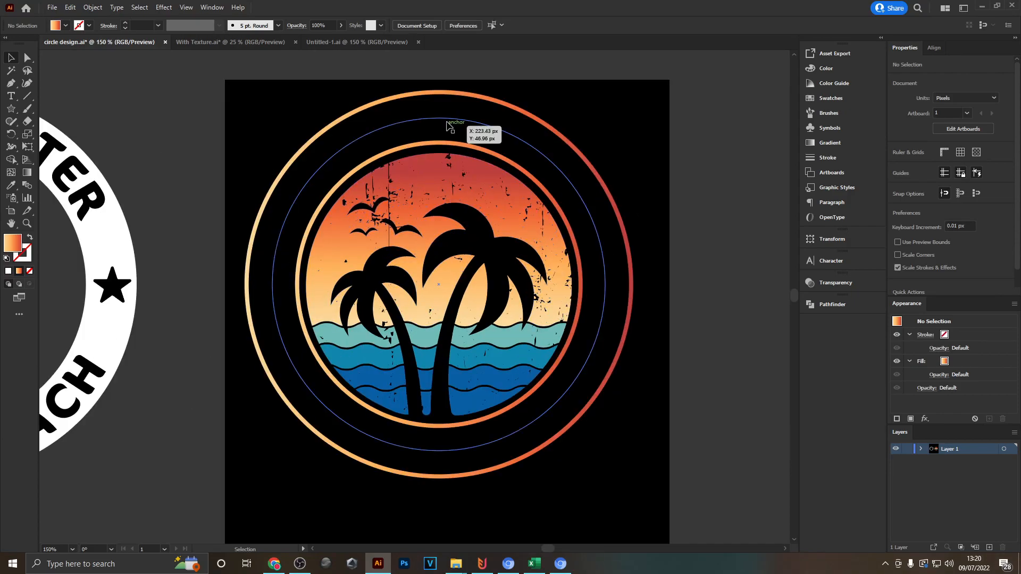
scroll(621, 272, up, 1)
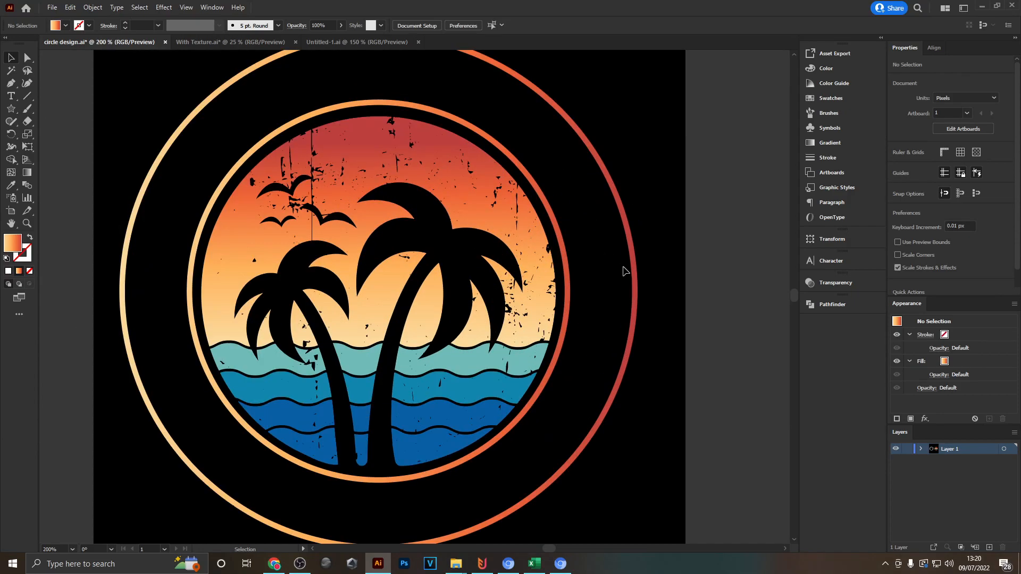
click(623, 271)
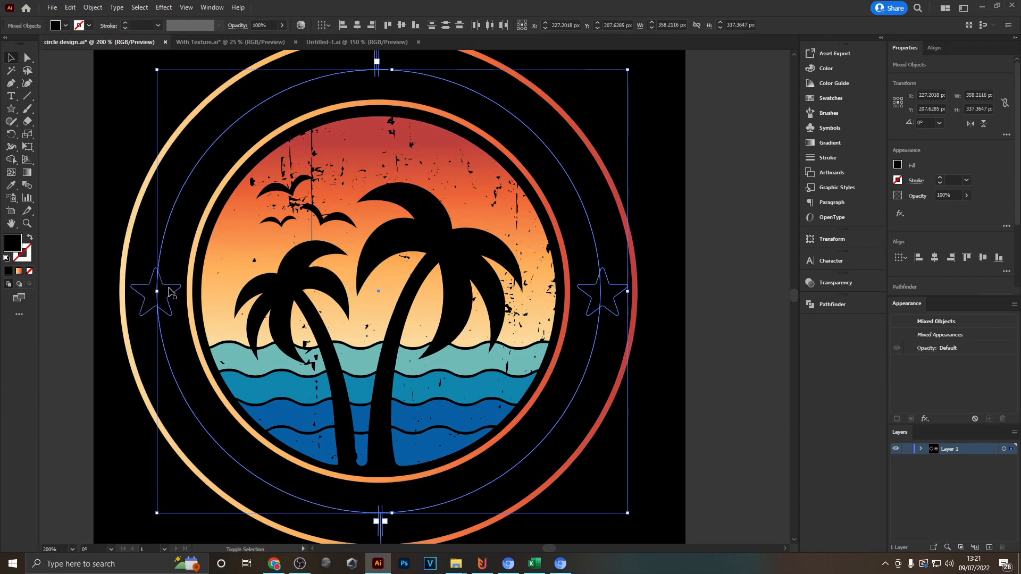
click(55, 25)
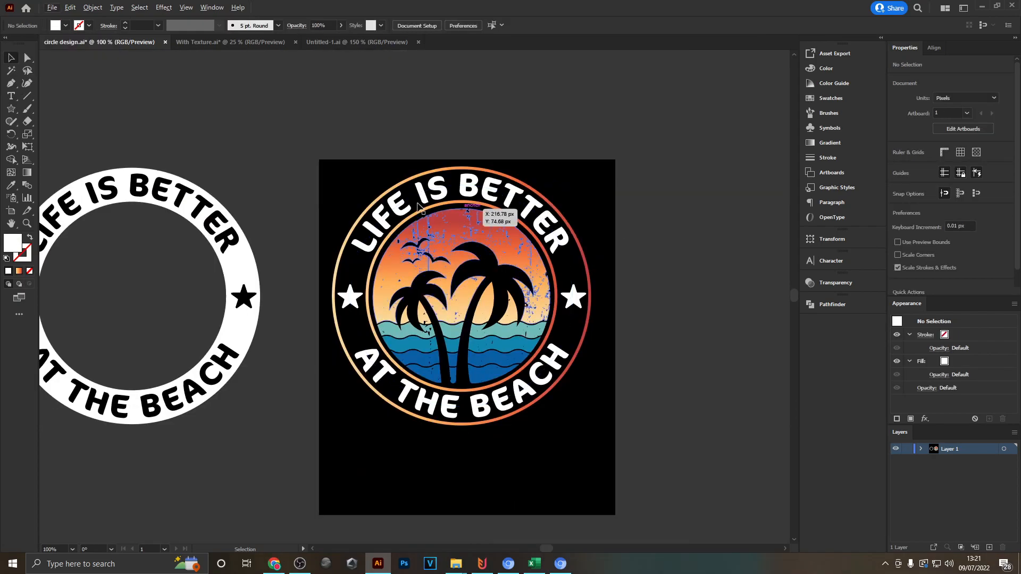
drag(474, 206, 340, 180)
scroll(372, 153, up, 1)
drag(492, 140, 560, 133)
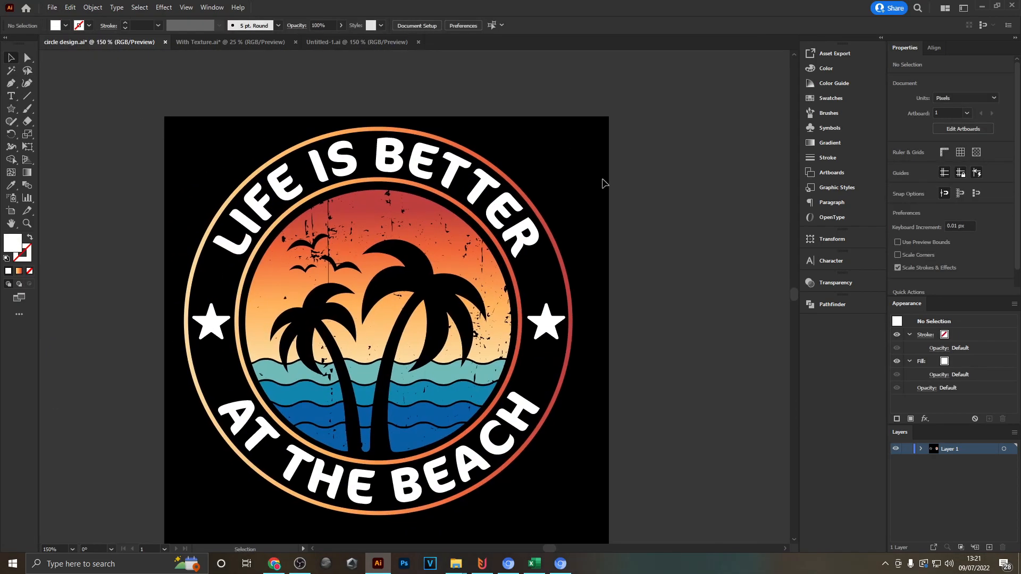
scroll(588, 196, down, 1)
scroll(588, 198, up, 1)
drag(608, 201, 623, 168)
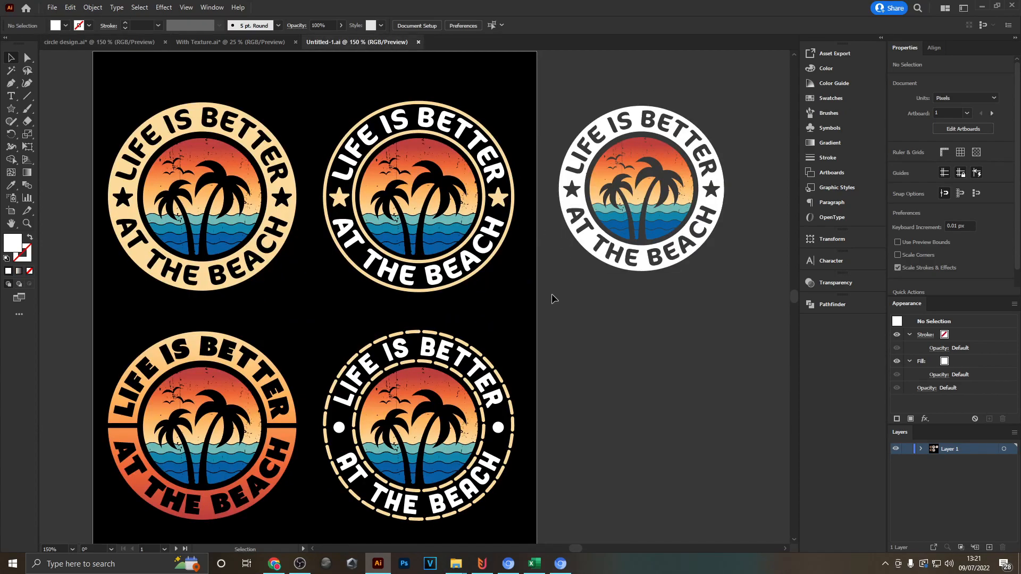
- Switch to the Untitled-1 document and examine its badge variants, zooming in on the one with the split gradient ring
drag(552, 292, 606, 288)
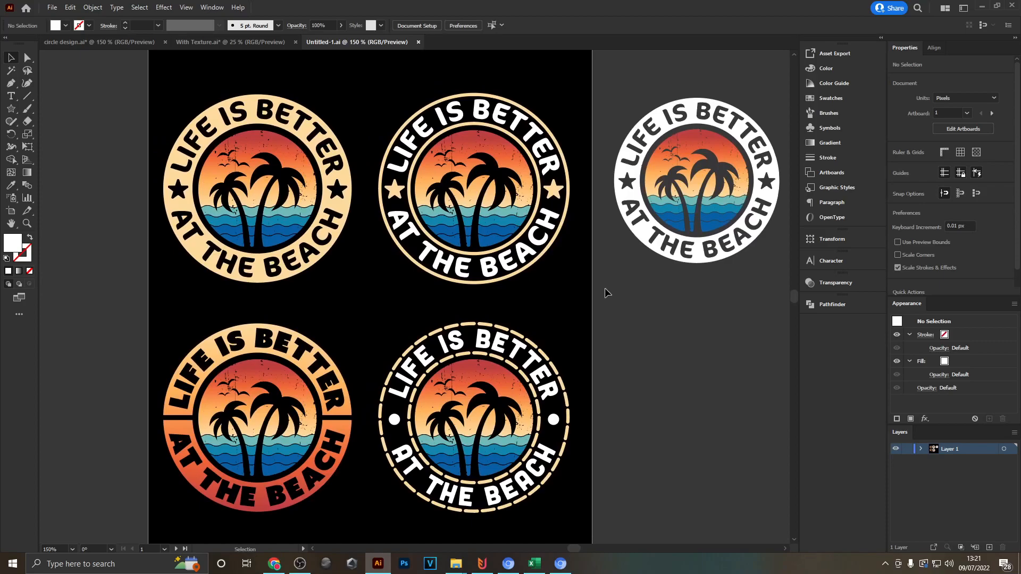
mouse_move(597, 268)
mouse_down()
mouse_move(615, 290)
mouse_move(610, 273)
mouse_up()
scroll(310, 399, up, 4)
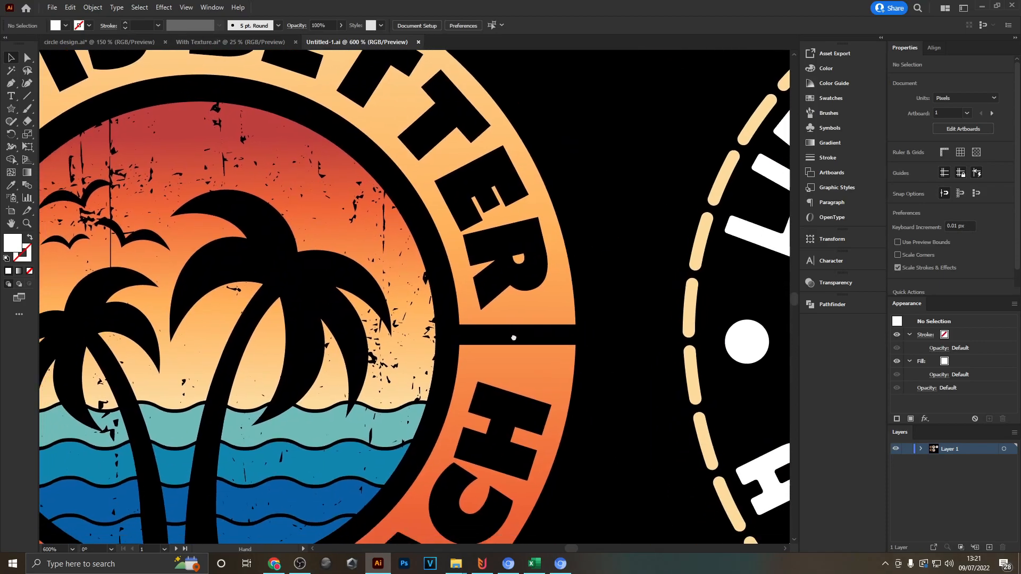
scroll(556, 350, down, 4)
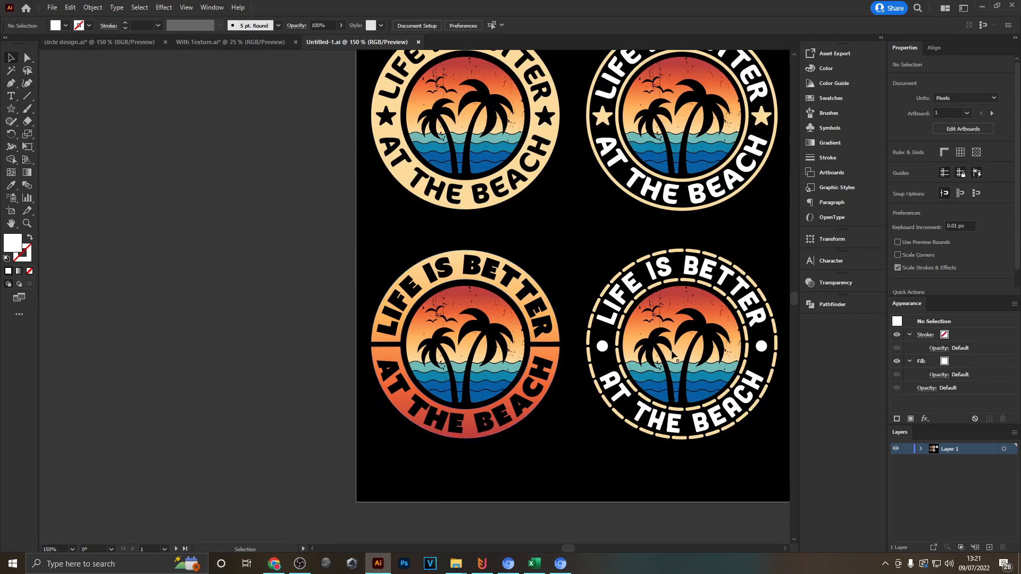
drag(702, 340, 667, 378)
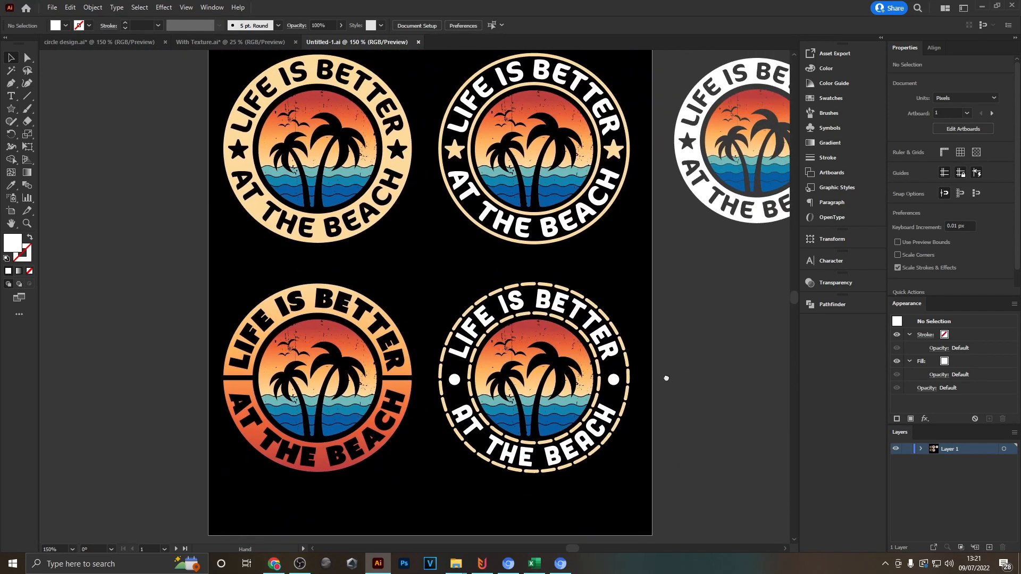
- Select the dashed ring of the badge variant with dot separators and inspect its stroke, cap and dash settings
scroll(638, 396, up, 3)
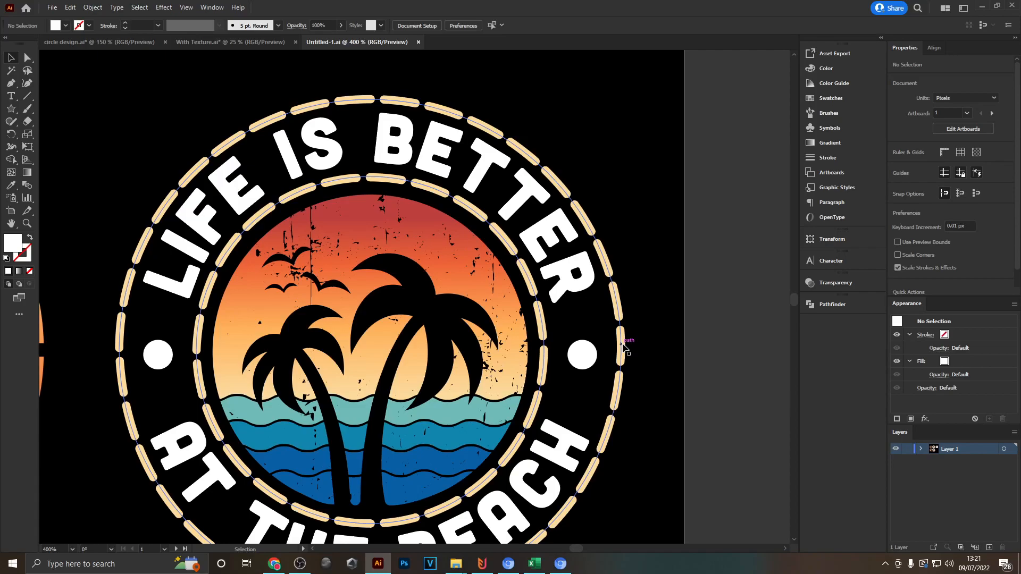
click(622, 346)
click(108, 26)
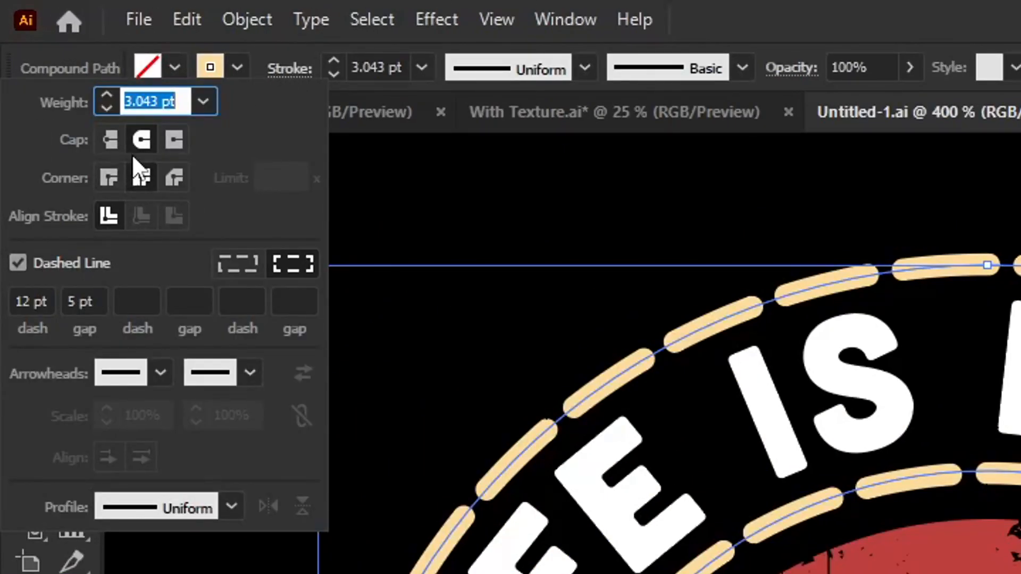
click(658, 228)
scroll(666, 342, up, 3)
click(659, 343)
scroll(590, 328, down, 7)
scroll(603, 280, up, 2)
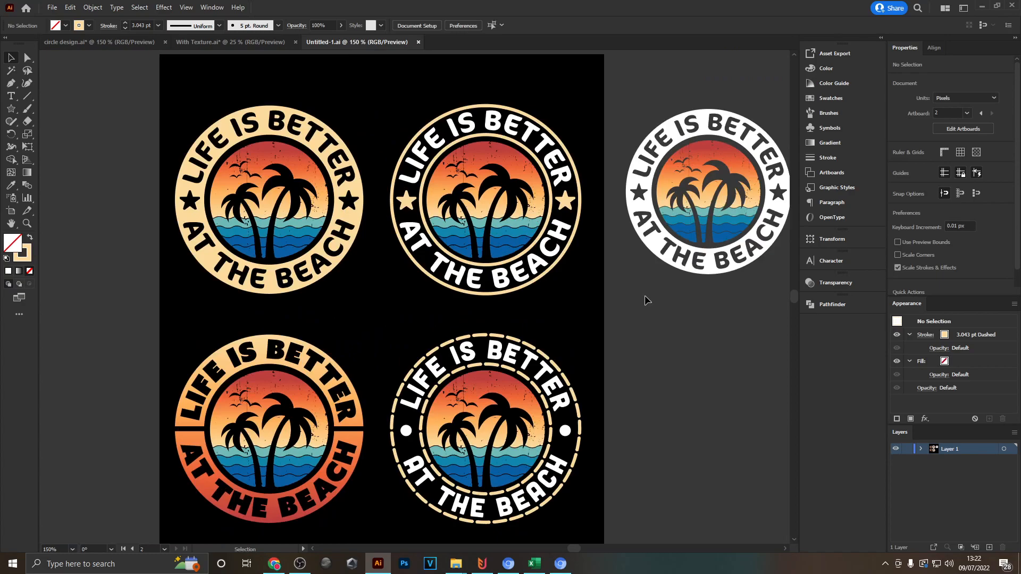
scroll(479, 184, up, 2)
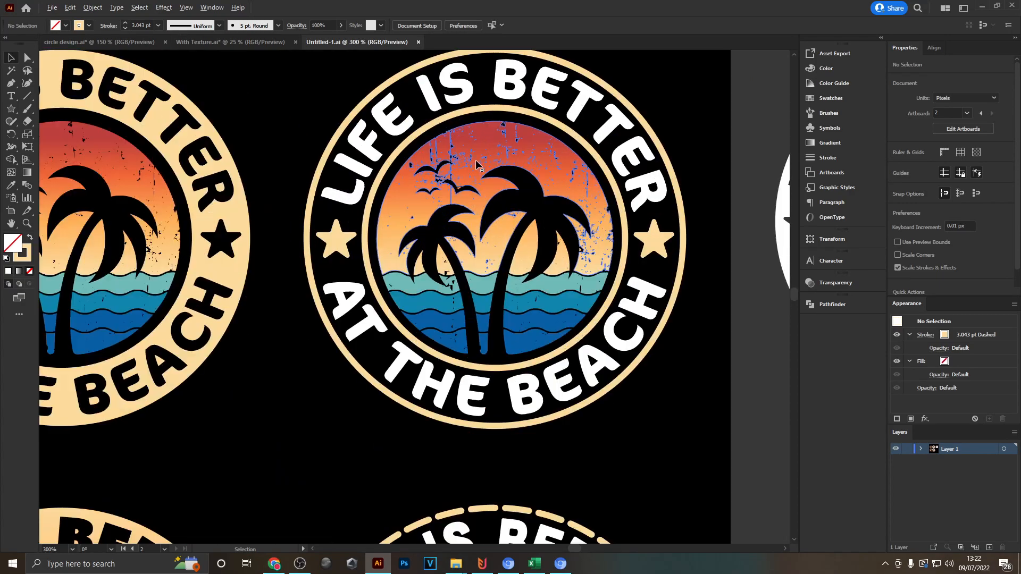
scroll(460, 181, down, 1)
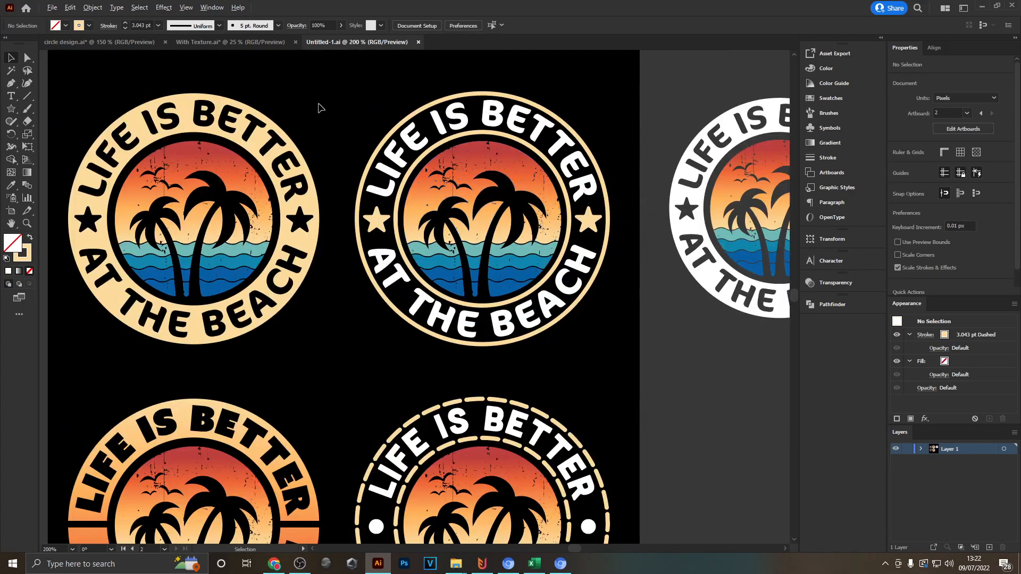
- Switch to the With Texture document and look over its collection of textured retro sunset designs
click(255, 42)
scroll(404, 230, down, 4)
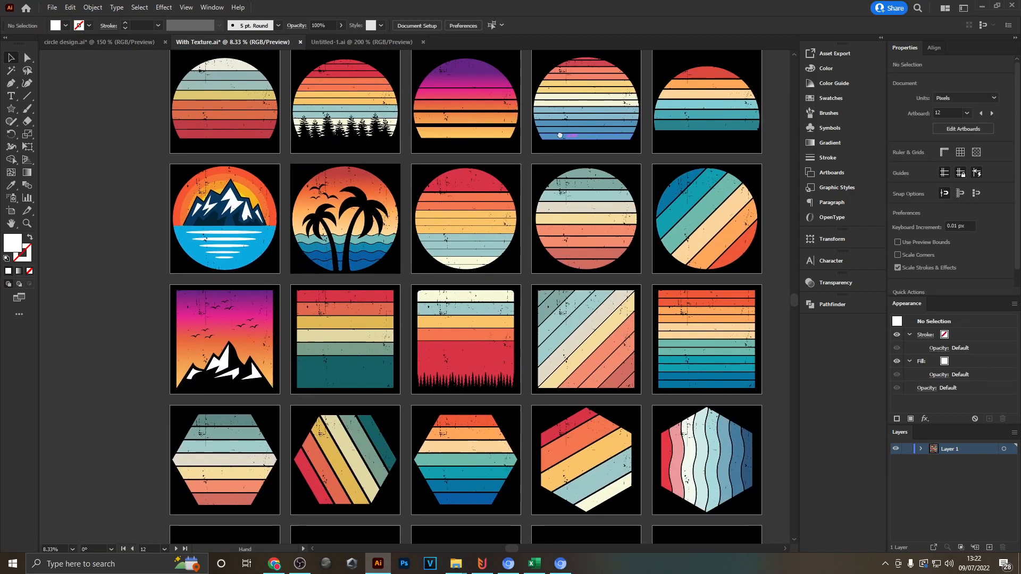
drag(560, 135, 522, 148)
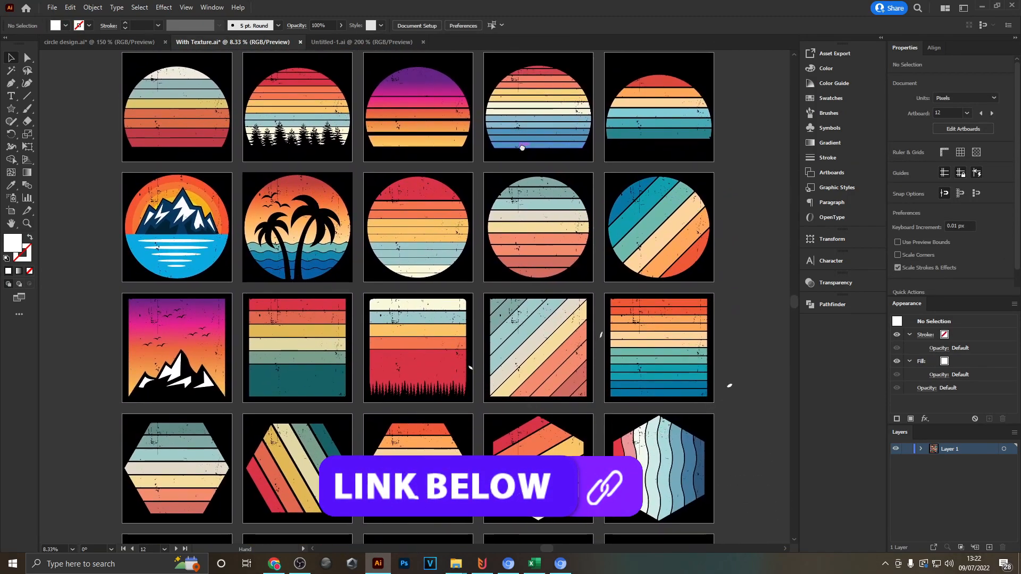
scroll(600, 226, up, 3)
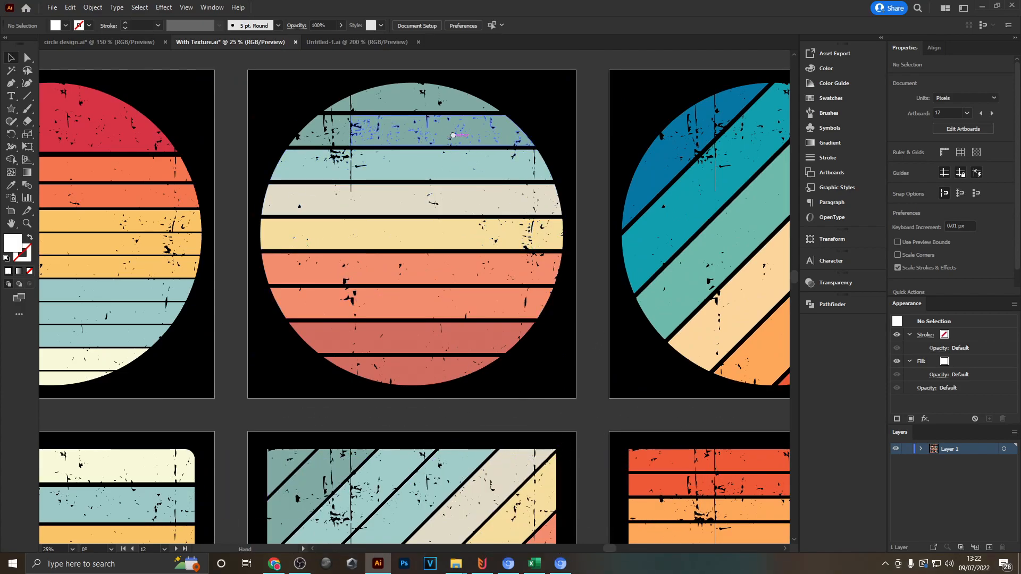
drag(450, 132, 485, 184)
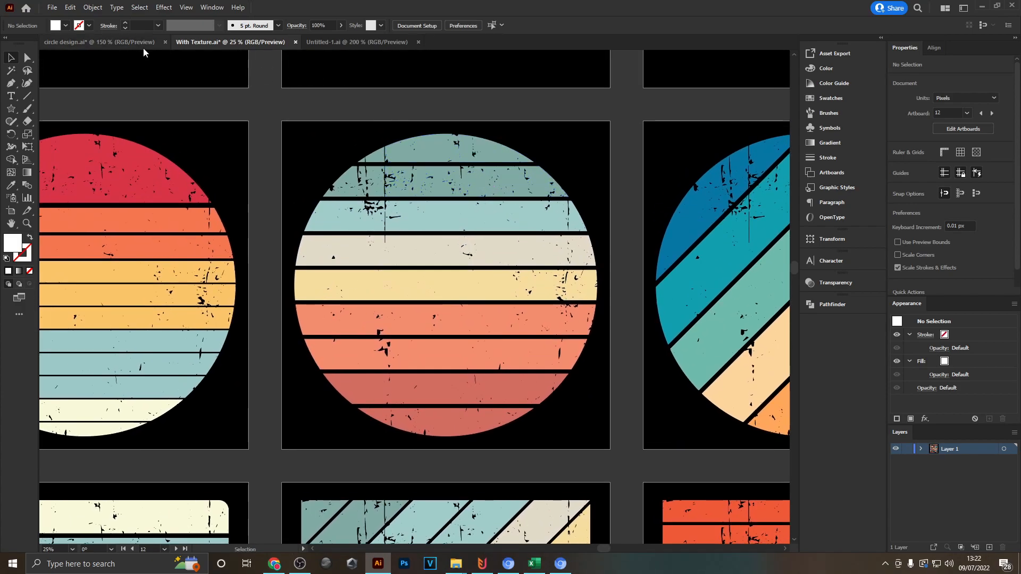
- Return to the Untitled-1 document to view the badge variants
click(328, 41)
drag(338, 105, 356, 77)
drag(565, 230, 581, 270)
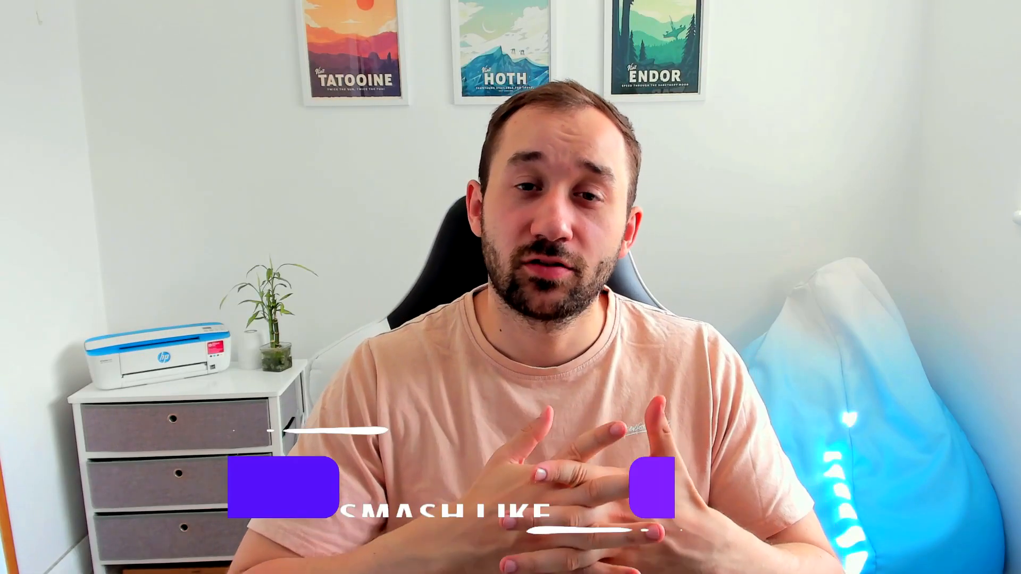